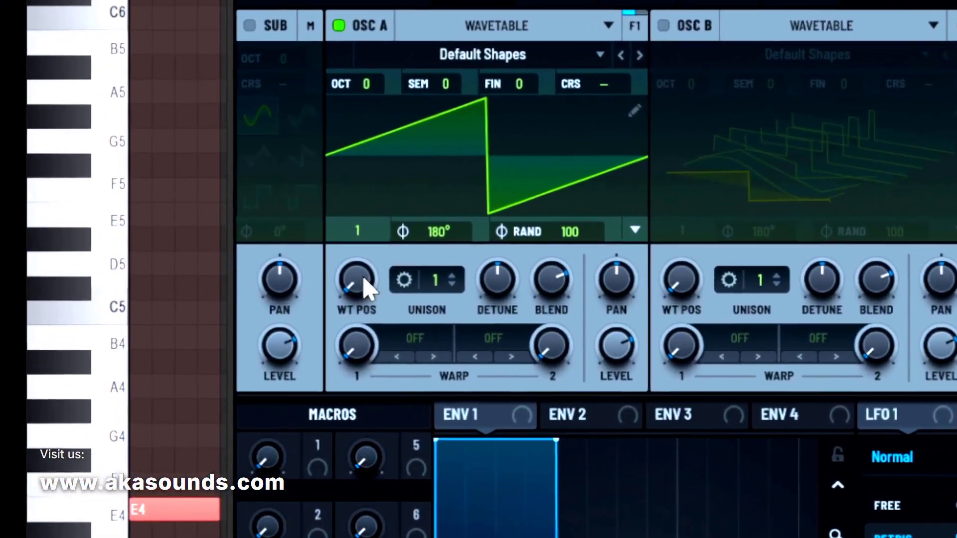
# - Set oscillator A to wavetable position 2, with octave +3 and semitone +2
pyautogui.moveTo(23, 185); pyautogui.dragTo(26, 132)
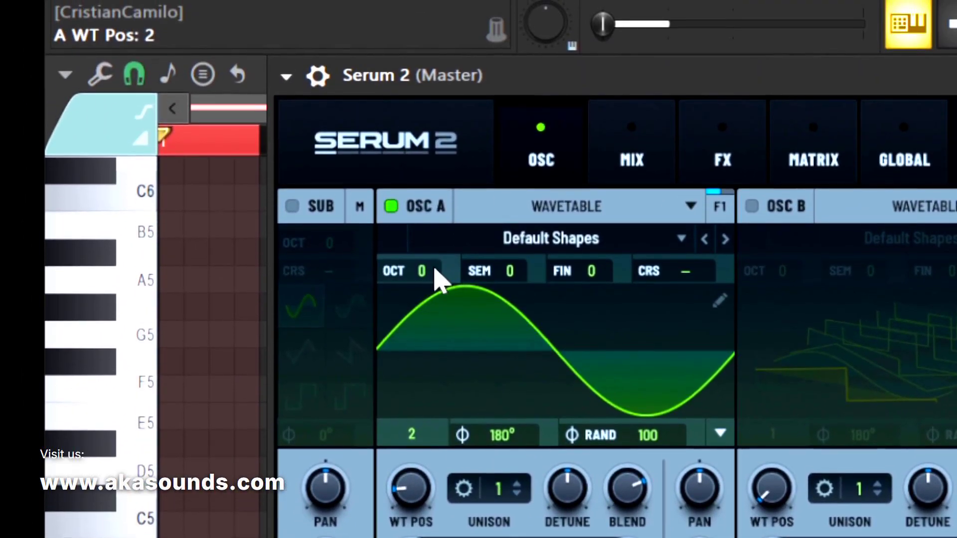
pyautogui.moveTo(434, 272); pyautogui.dragTo(441, 244)
pyautogui.moveTo(509, 307)
pyautogui.mouseDown()
pyautogui.moveTo(524, 276)
pyautogui.moveTo(523, 304)
pyautogui.mouseUp()
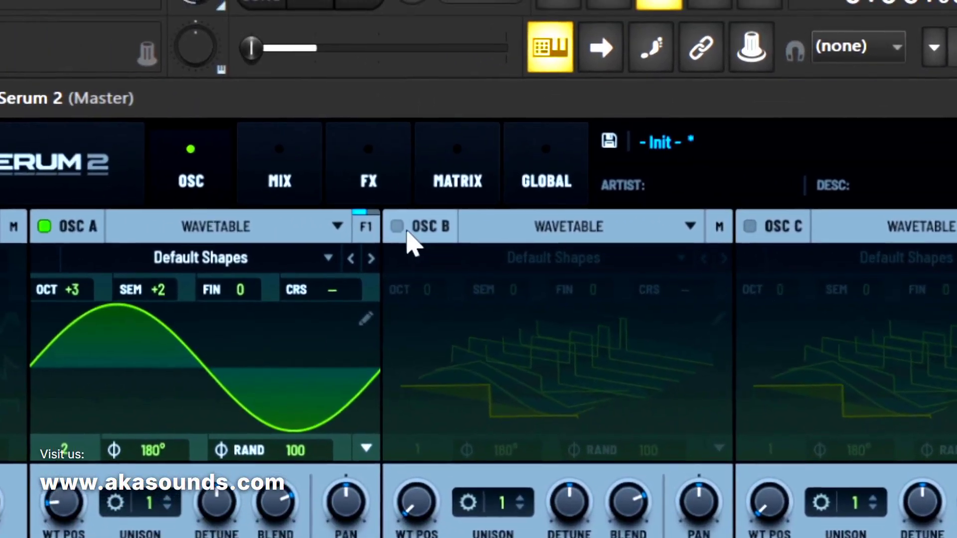
# - Switch on oscillator B and load the AlphaNz sample into it in one-shot mode
pyautogui.click(397, 226)
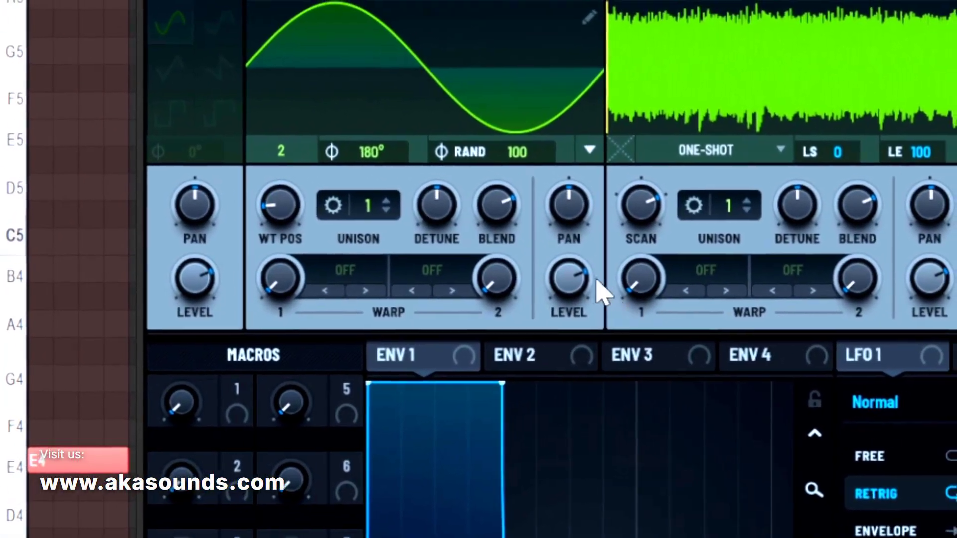
pyautogui.moveTo(538, 152); pyautogui.dragTo(513, 496)
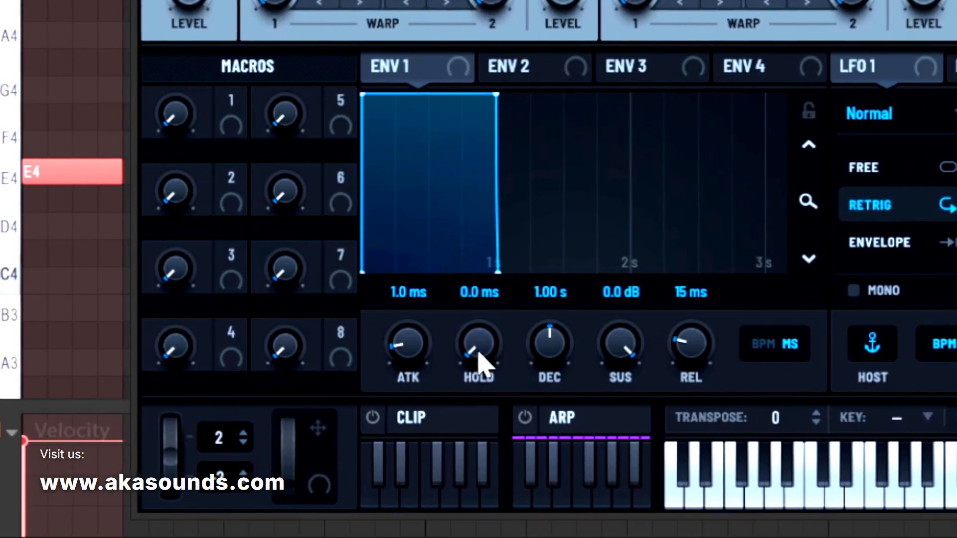
# - Shape ENV 1 with 172 ms hold, 240 ms decay and sustain at -∞ dB, bending the decay curve outward
pyautogui.moveTo(406, 351); pyautogui.dragTo(401, 260)
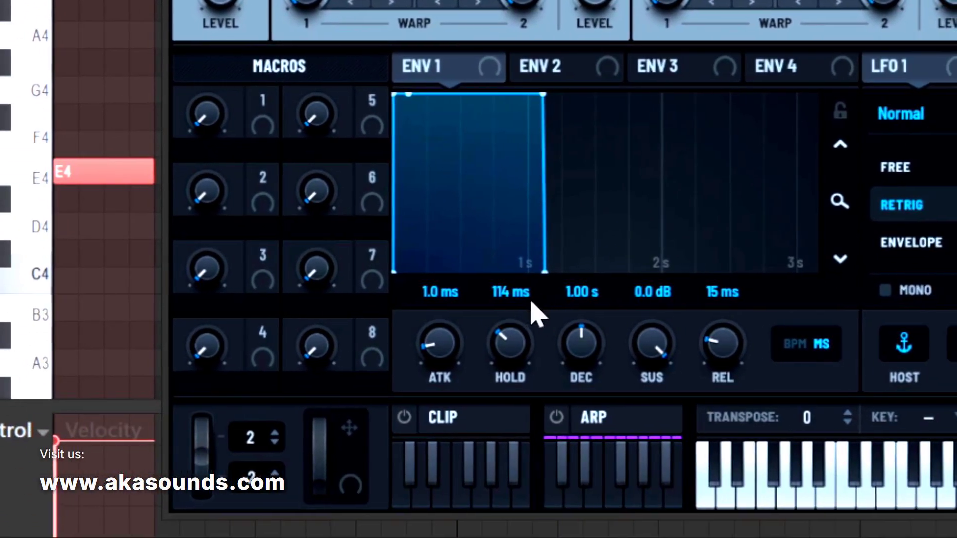
pyautogui.moveTo(459, 341); pyautogui.dragTo(468, 320)
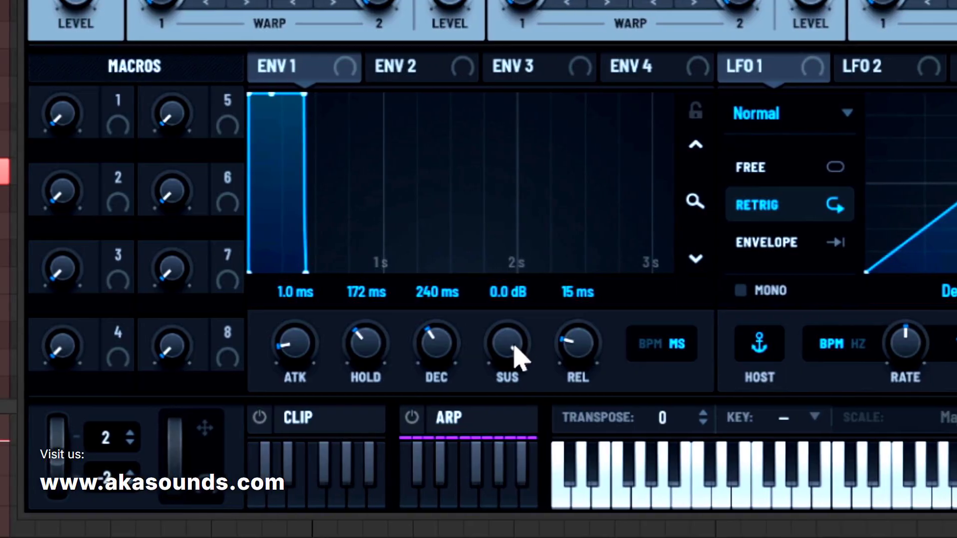
pyautogui.moveTo(521, 361); pyautogui.dragTo(521, 399)
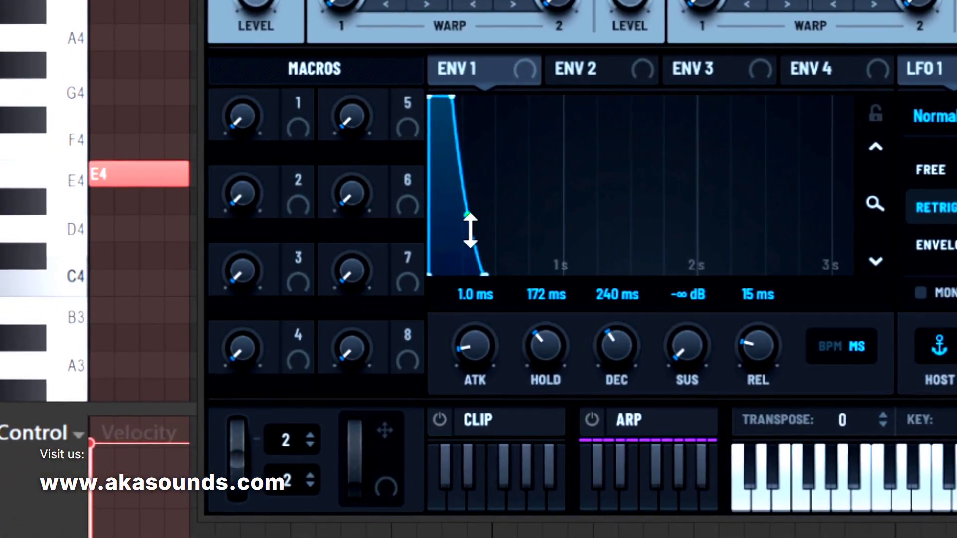
pyautogui.moveTo(469, 231); pyautogui.dragTo(482, 194)
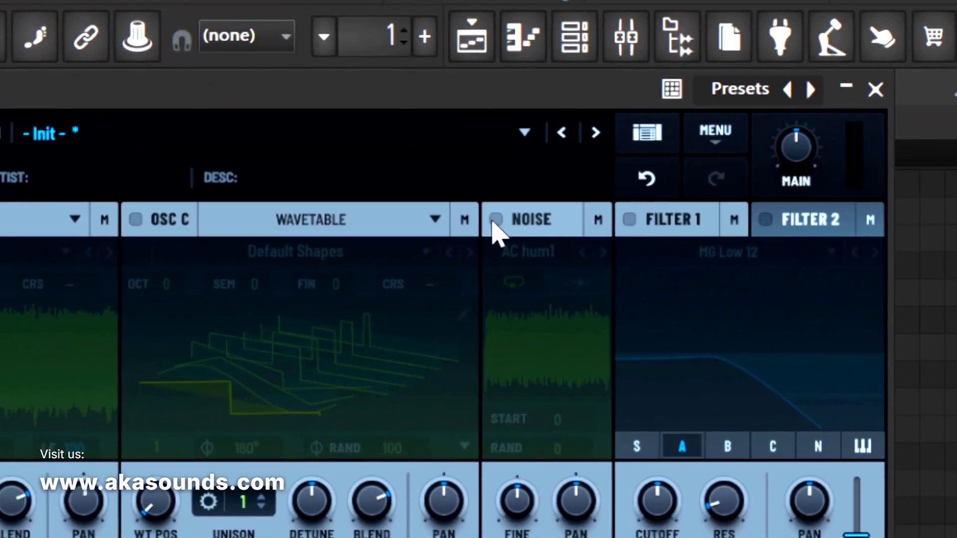
# - Try switching on the noise oscillator with its AC hum1 sample
pyautogui.click(495, 222)
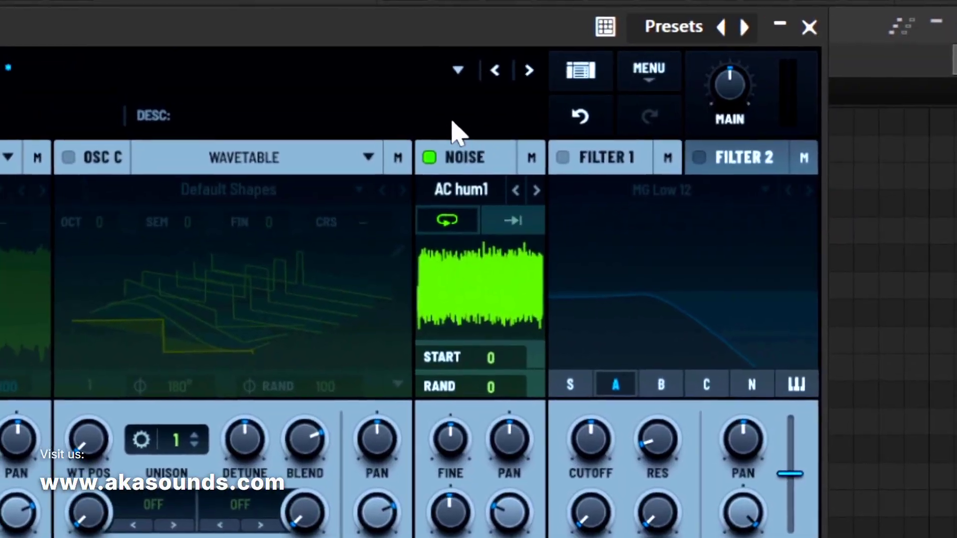
pyautogui.click(429, 158)
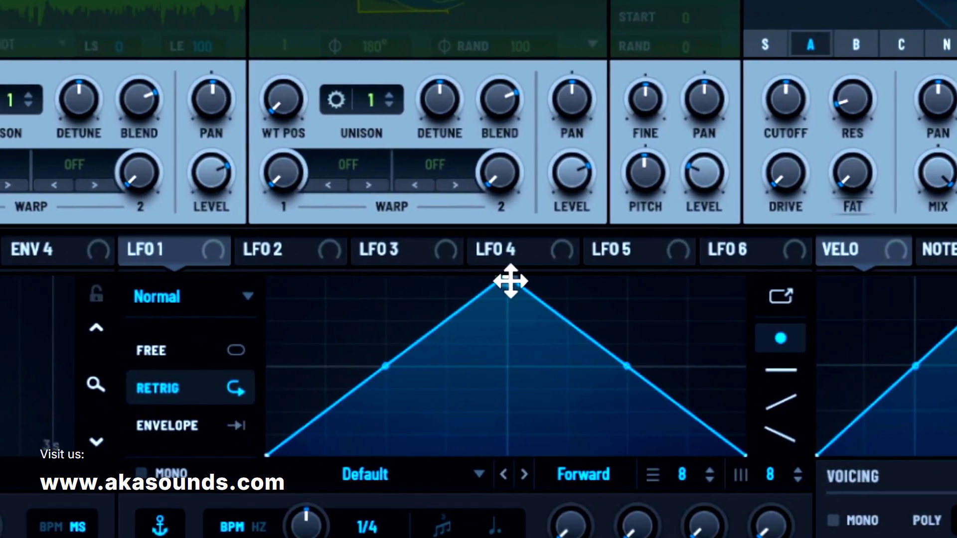
# - Reshape LFO 1 into a steep initial drop followed by a long shallow tail, with an extra point on the tail
pyautogui.moveTo(510, 280); pyautogui.dragTo(319, 107)
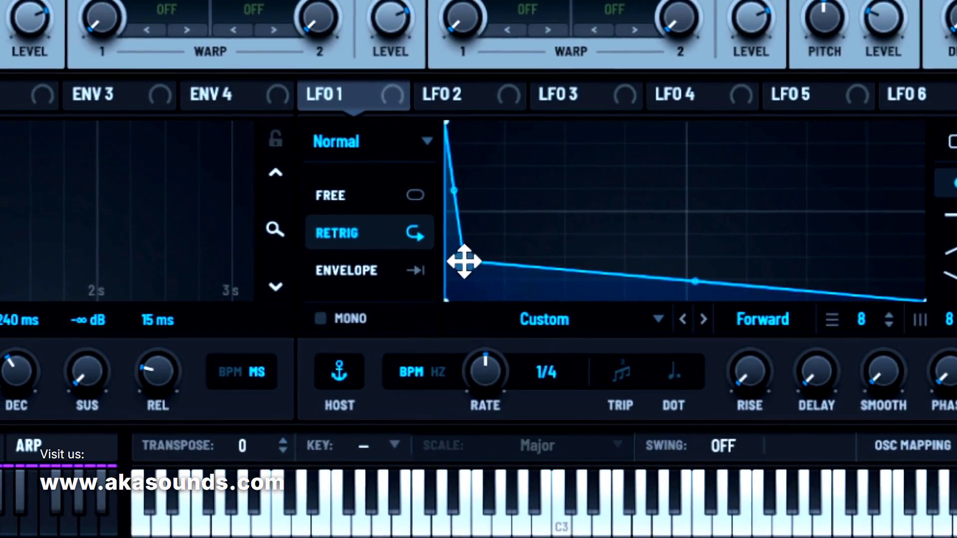
pyautogui.moveTo(453, 190); pyautogui.dragTo(448, 262)
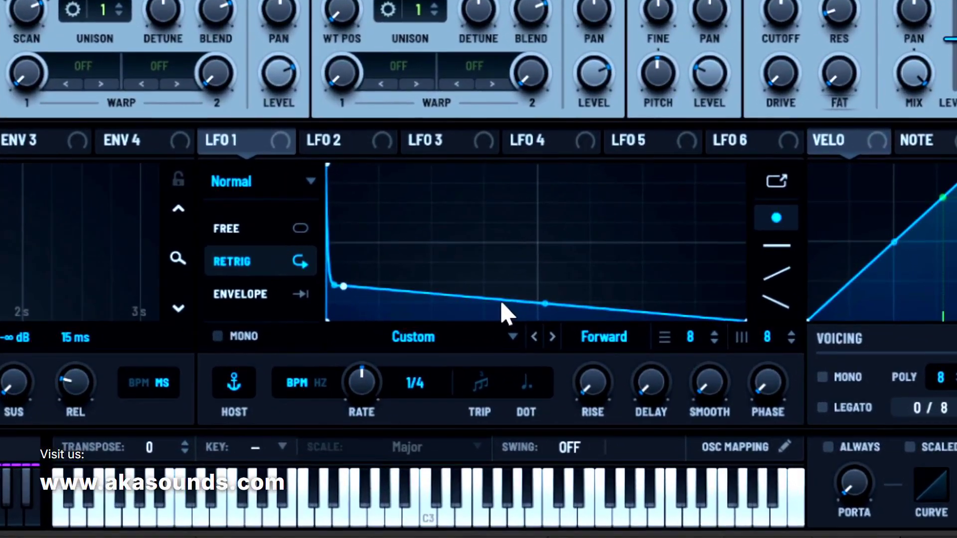
pyautogui.doubleClick(463, 251)
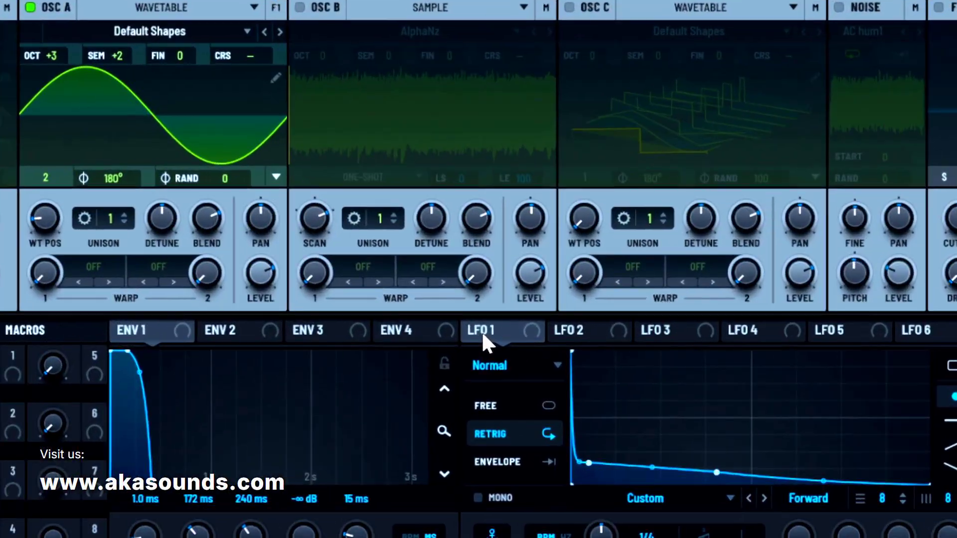
# - Assign LFO 1 to oscillator A's coarse pitch and adjust the modulation depth
pyautogui.moveTo(518, 303); pyautogui.dragTo(497, 341)
pyautogui.moveTo(481, 435); pyautogui.dragTo(481, 436)
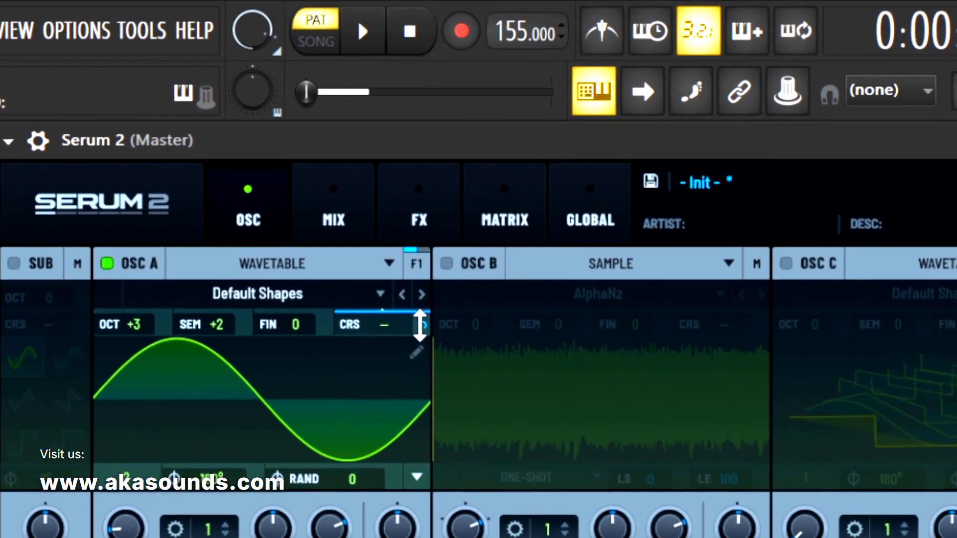
pyautogui.moveTo(419, 325); pyautogui.dragTo(532, 1)
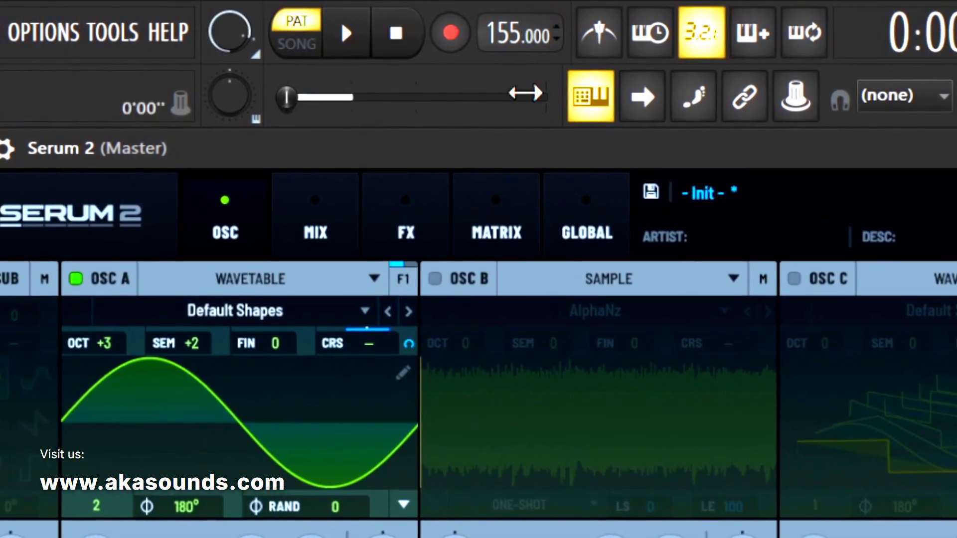
pyautogui.moveTo(416, 324); pyautogui.dragTo(478, 50)
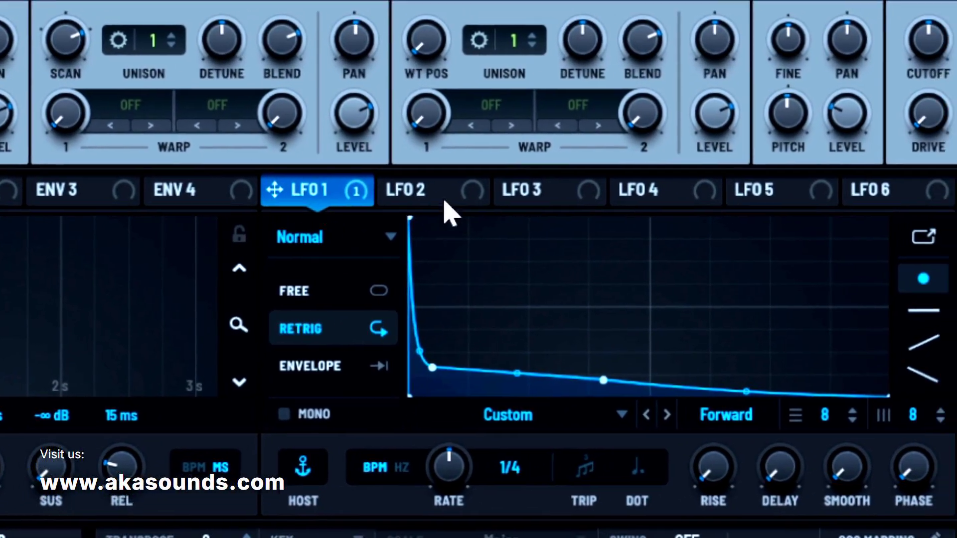
# - Reshape LFO 2 into a very short spike at its start that falls straight to zero
pyautogui.click(438, 178)
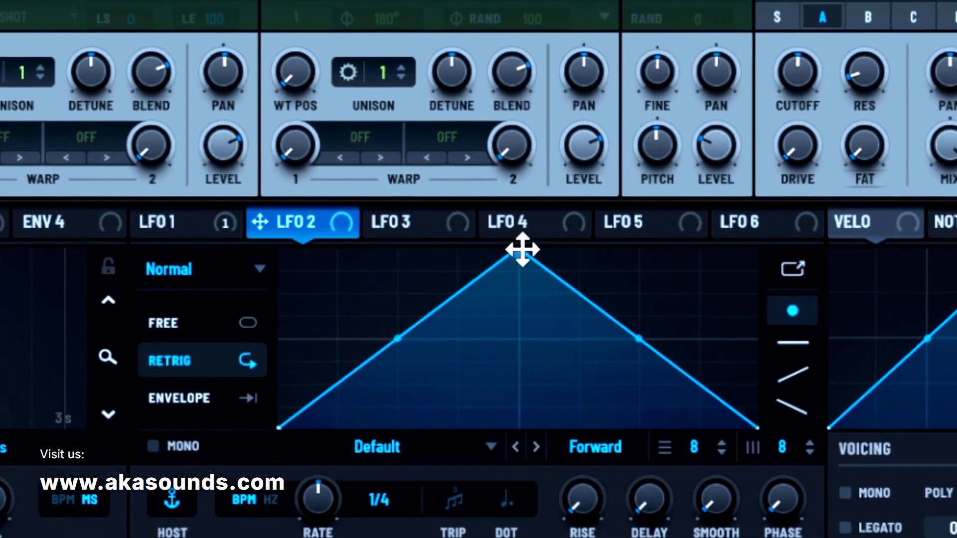
pyautogui.moveTo(638, 252); pyautogui.dragTo(395, 249)
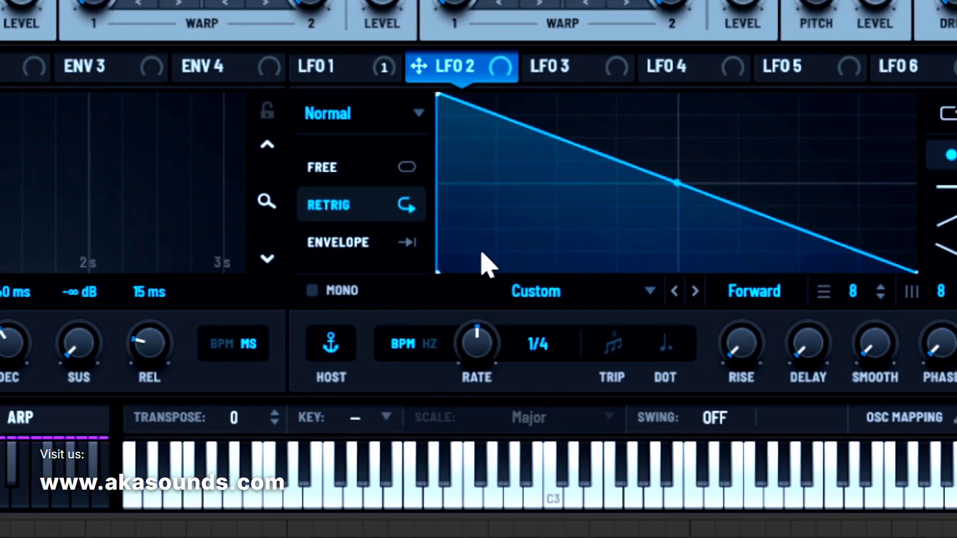
pyautogui.moveTo(477, 248); pyautogui.dragTo(459, 385)
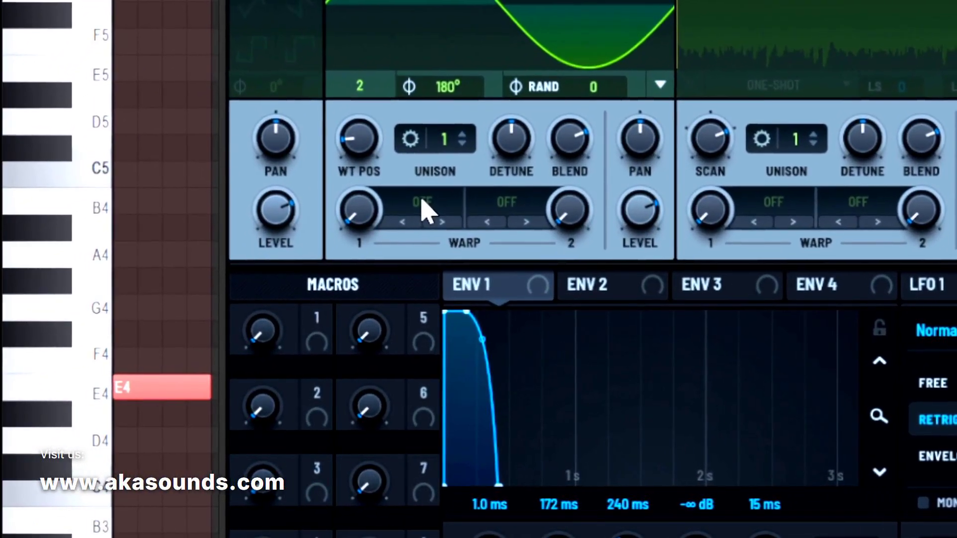
# - Set oscillator A's first warp mode to FM (B) and switch oscillator B back on
pyautogui.click(423, 202)
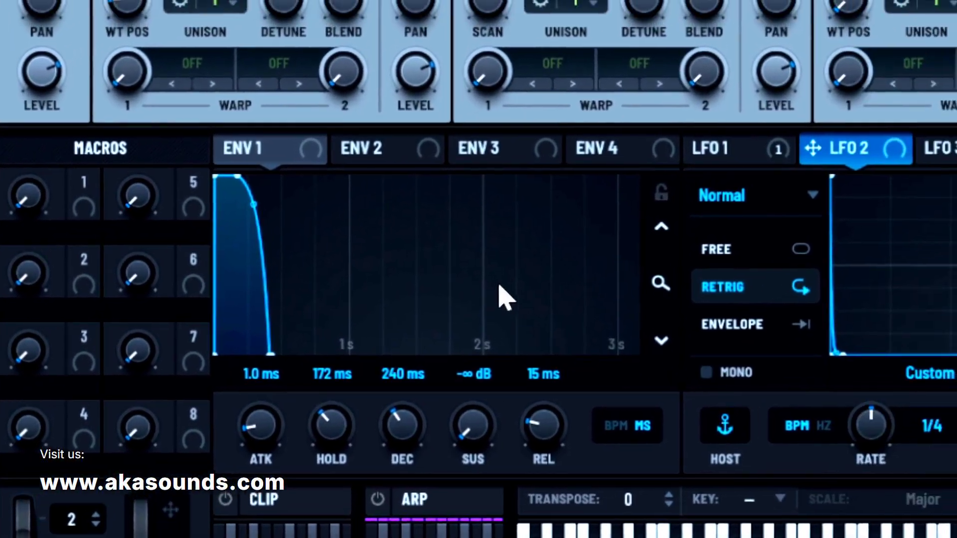
pyautogui.click(730, 415)
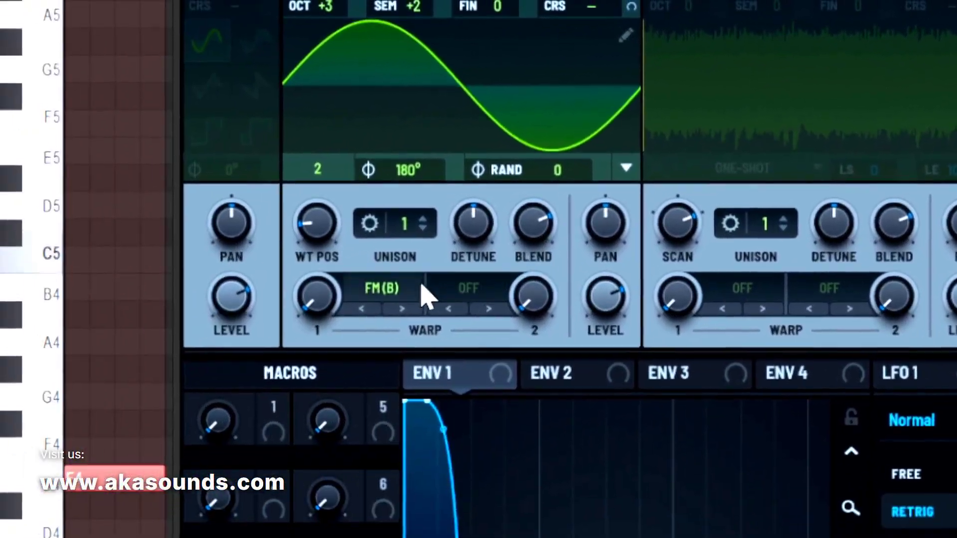
pyautogui.click(426, 178)
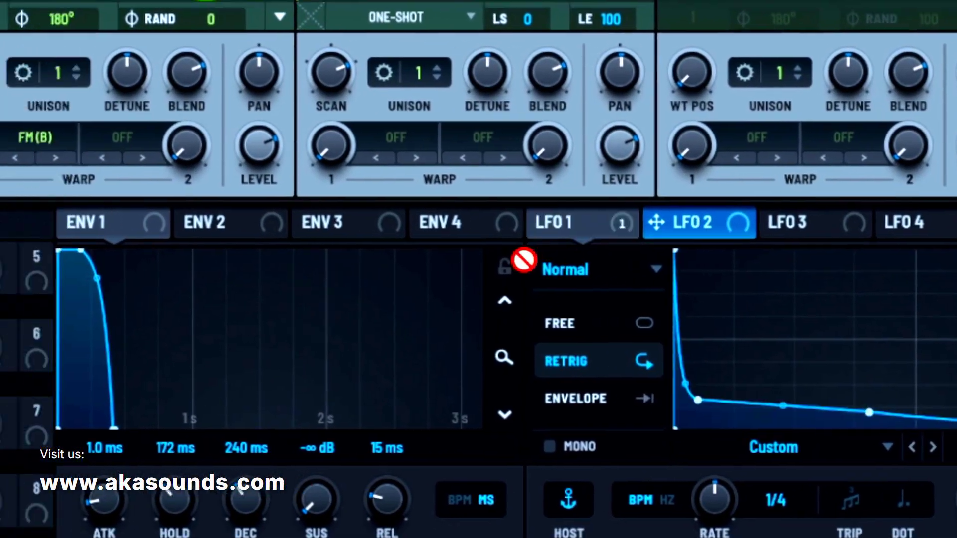
# - Assign LFO 2 to oscillator A's FM warp amount and lower oscillator B's level to zero
pyautogui.moveTo(524, 259); pyautogui.dragTo(191, 221)
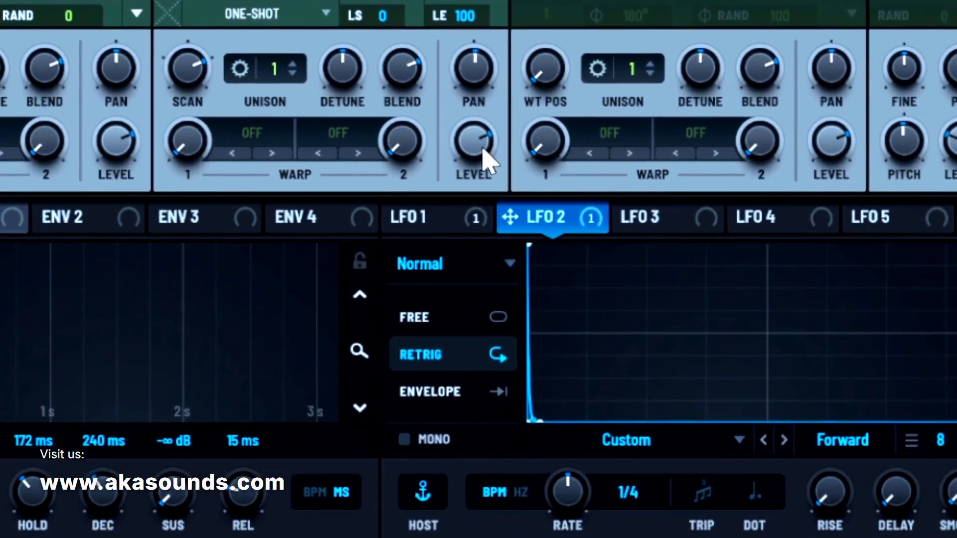
pyautogui.moveTo(486, 162); pyautogui.dragTo(431, 498)
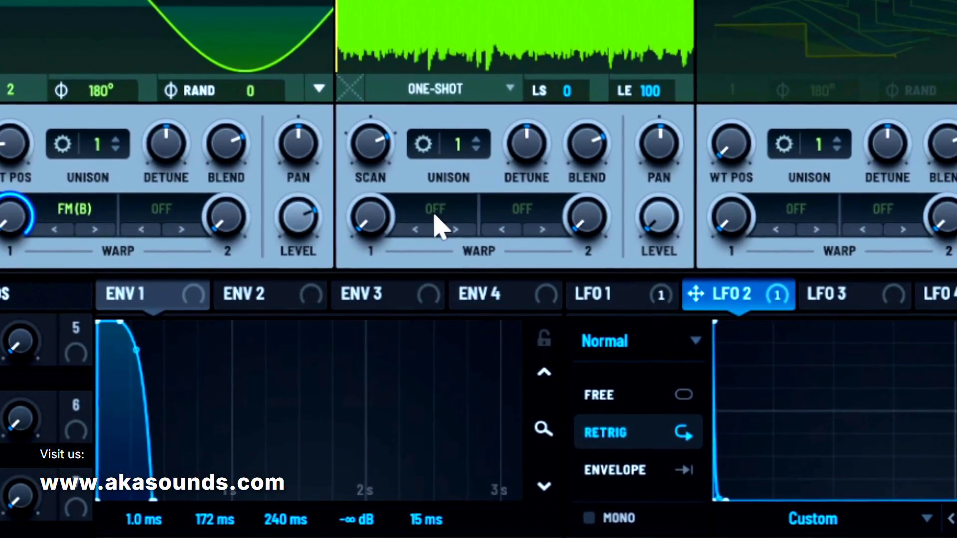
# - Set oscillator B's first warp to LPF, with the small slider beneath it at maximum and the warp amount slightly above 13 %
pyautogui.click(434, 216)
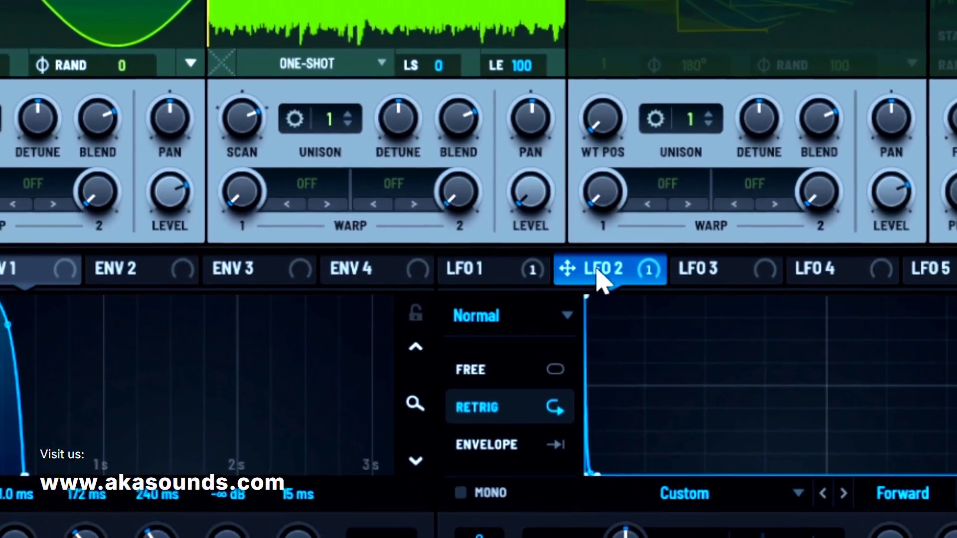
pyautogui.click(721, 285)
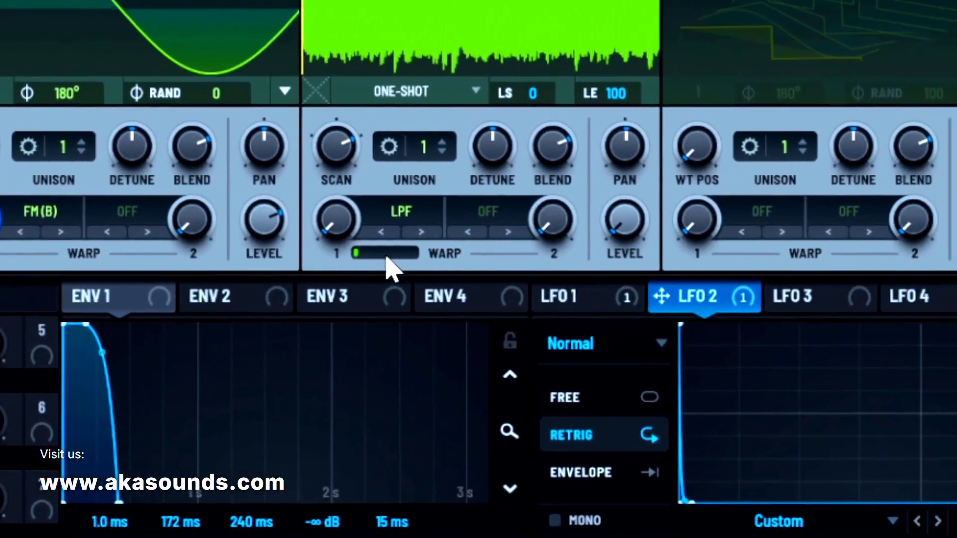
pyautogui.moveTo(314, 236); pyautogui.dragTo(712, 191)
pyautogui.moveTo(437, 275); pyautogui.dragTo(426, 201)
pyautogui.moveTo(490, 247); pyautogui.dragTo(486, 271)
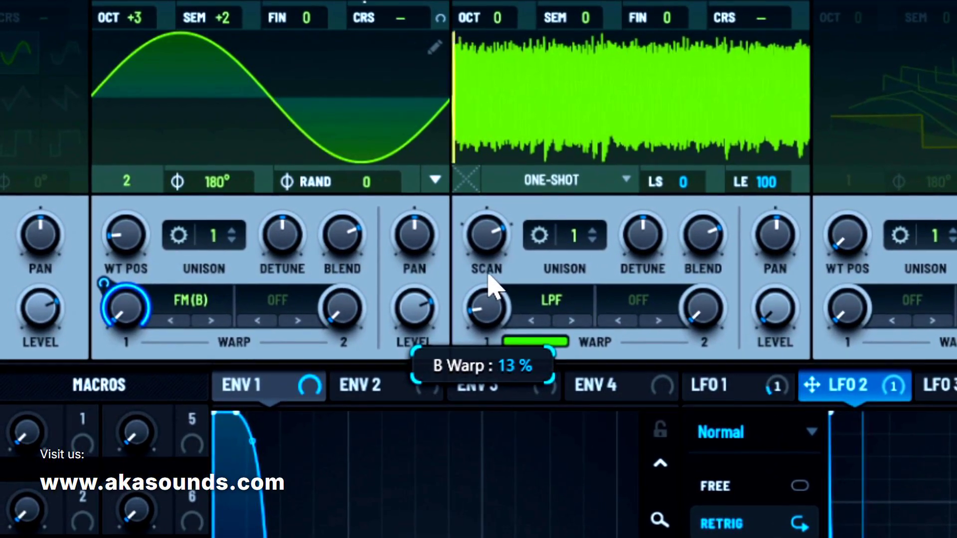
pyautogui.moveTo(490, 223); pyautogui.dragTo(479, 248)
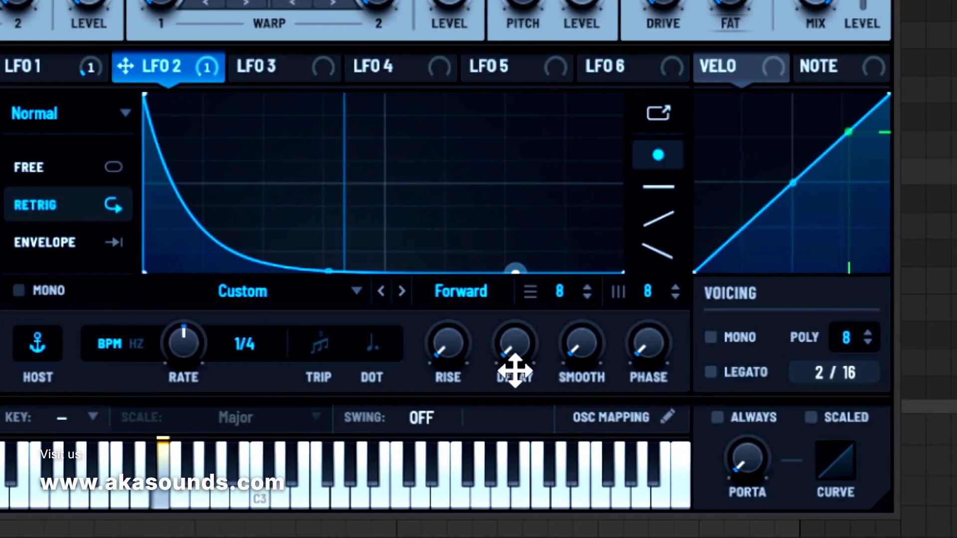
# - Tighten LFO 2 to a very short initial spike and move oscillator B's sample start marker inward
pyautogui.moveTo(515, 370); pyautogui.dragTo(80, 458)
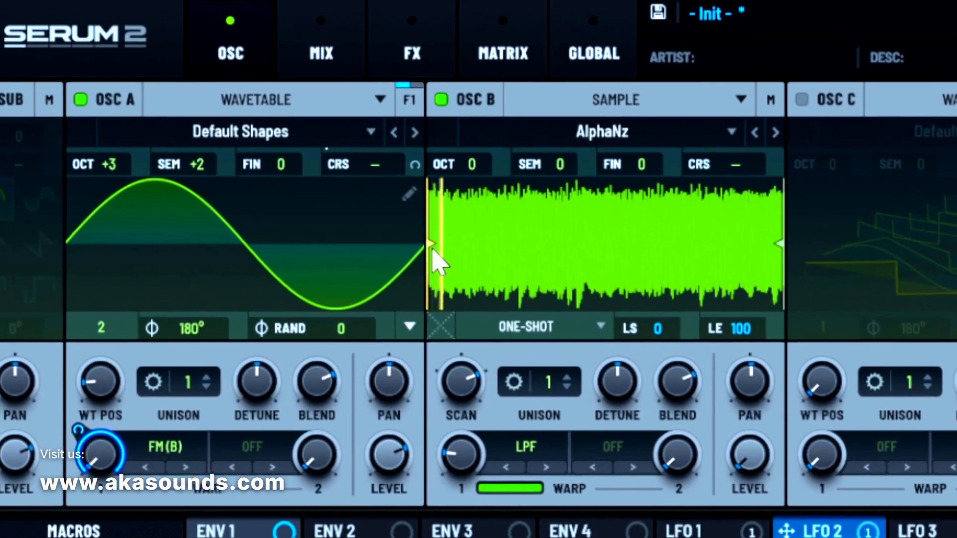
pyautogui.moveTo(431, 249)
pyautogui.mouseDown()
pyautogui.moveTo(520, 235)
pyautogui.moveTo(503, 258)
pyautogui.moveTo(465, 249)
pyautogui.moveTo(541, 251)
pyautogui.mouseUp()
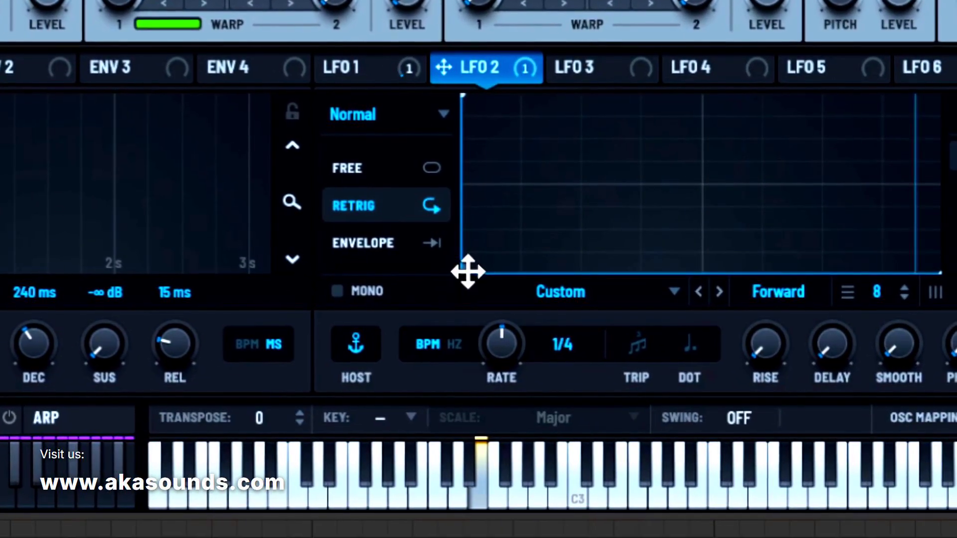
pyautogui.moveTo(483, 309); pyautogui.dragTo(542, 321)
pyautogui.moveTo(476, 315); pyautogui.dragTo(464, 326)
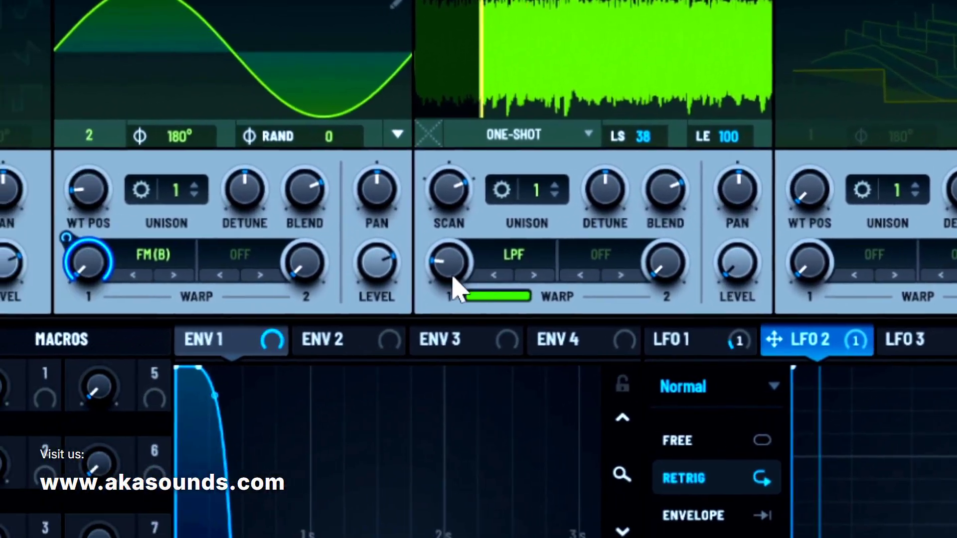
# - Set oscillator B's octave to +1 and its loop start to 48 %
pyautogui.moveTo(381, 455); pyautogui.dragTo(354, 420)
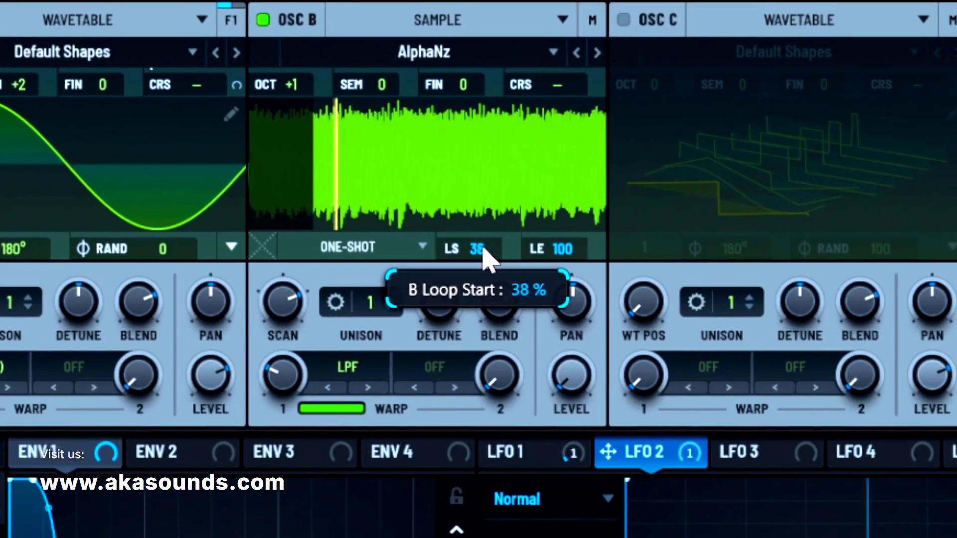
pyautogui.moveTo(609, 198); pyautogui.dragTo(605, 175)
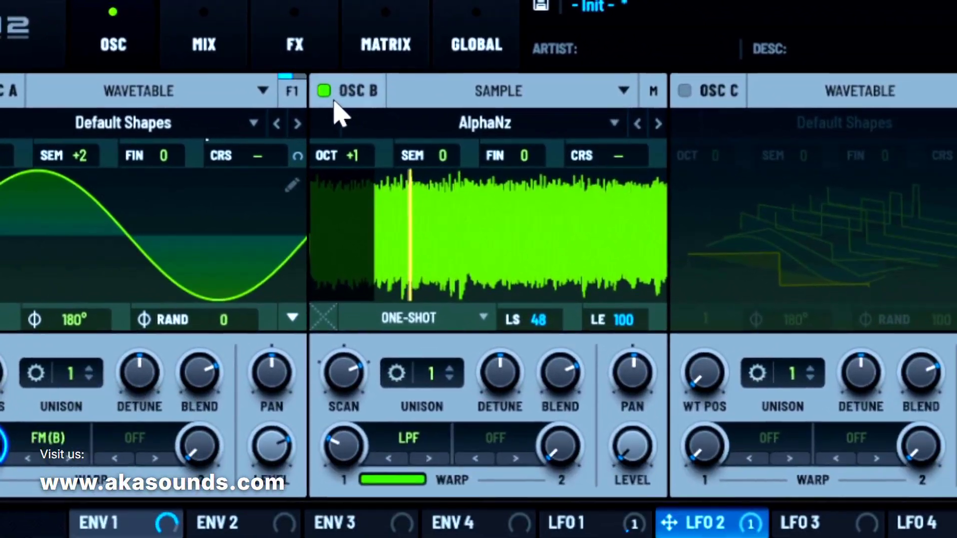
# - Compare the sound with oscillator B switched off and on again during playback
pyautogui.click(323, 90)
pyautogui.click(286, 47)
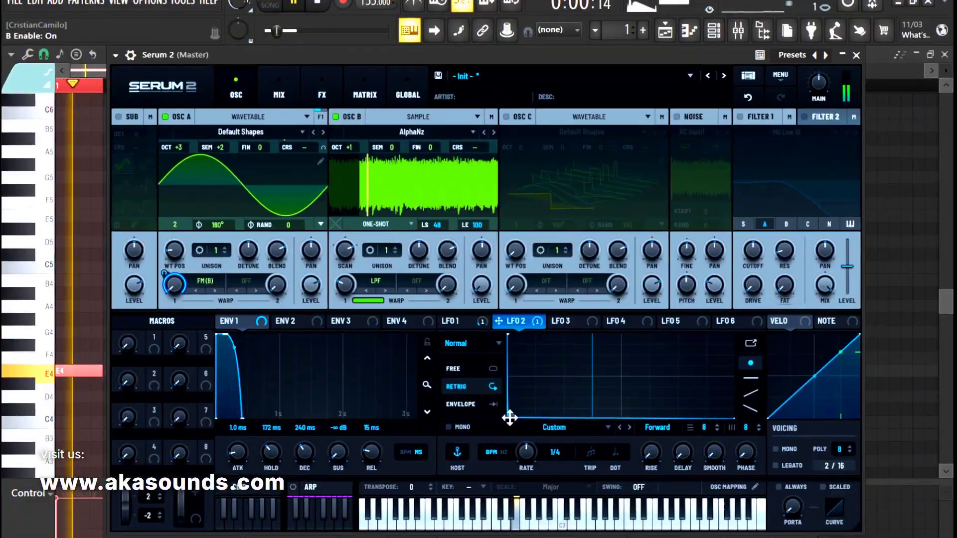
pyautogui.moveTo(479, 274); pyautogui.dragTo(487, 285)
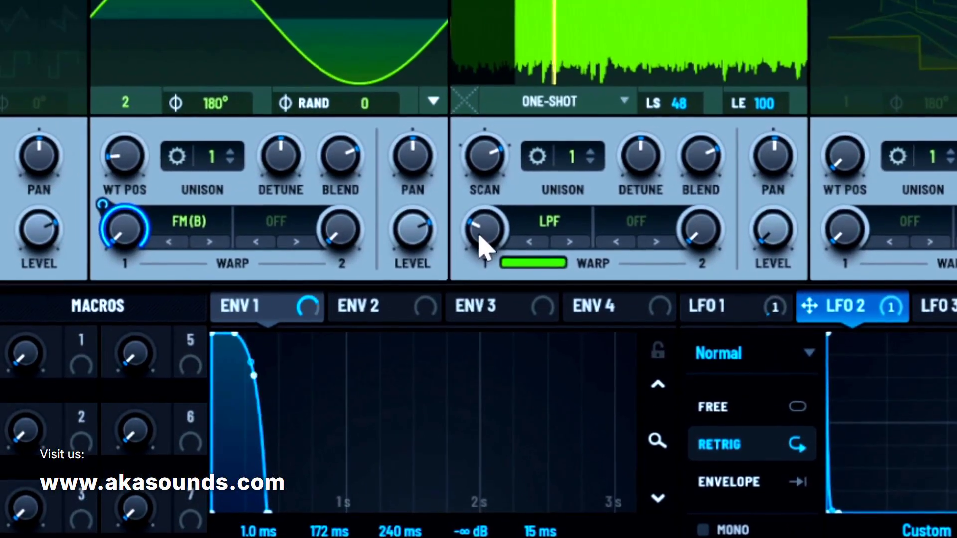
# - Set oscillator B to octave +4 with a low LPF warp amount, and readjust the modulation depth on oscillator A's FM warp
pyautogui.moveTo(190, 7); pyautogui.dragTo(205, 0)
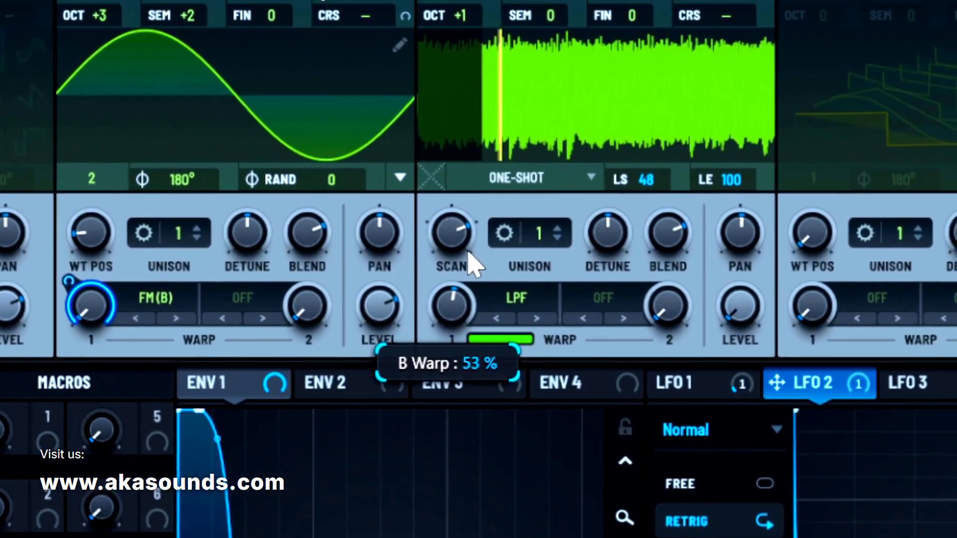
pyautogui.moveTo(469, 253); pyautogui.dragTo(448, 220)
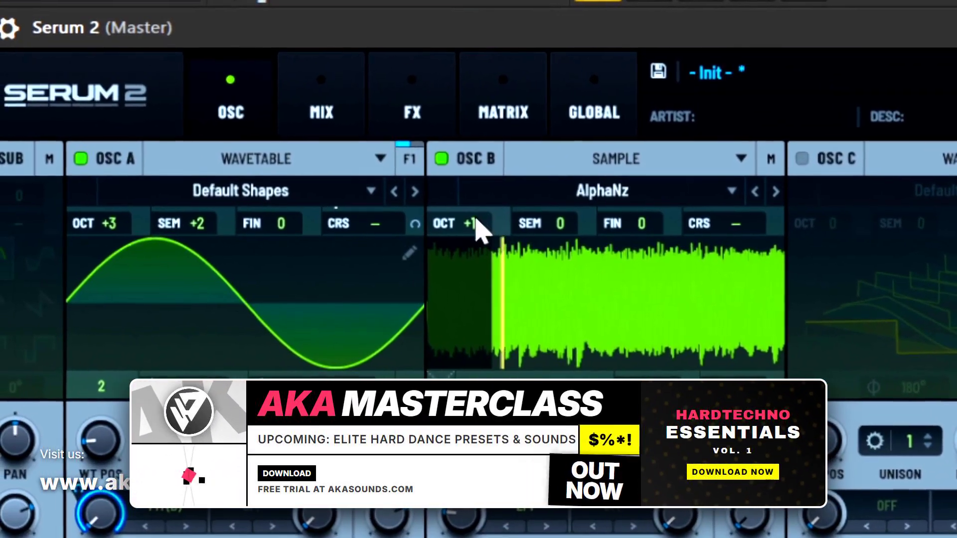
pyautogui.moveTo(446, 180); pyautogui.dragTo(441, 266)
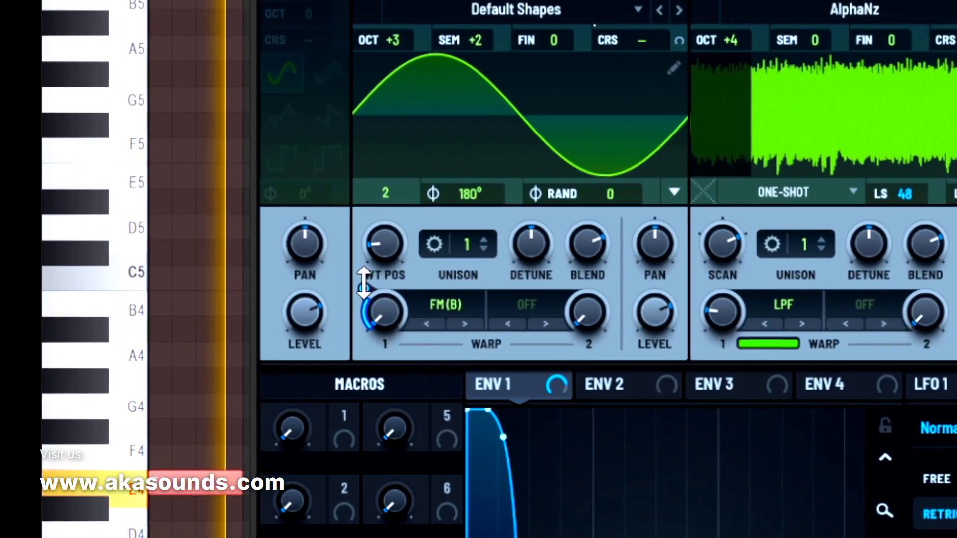
pyautogui.moveTo(366, 285); pyautogui.dragTo(383, 241)
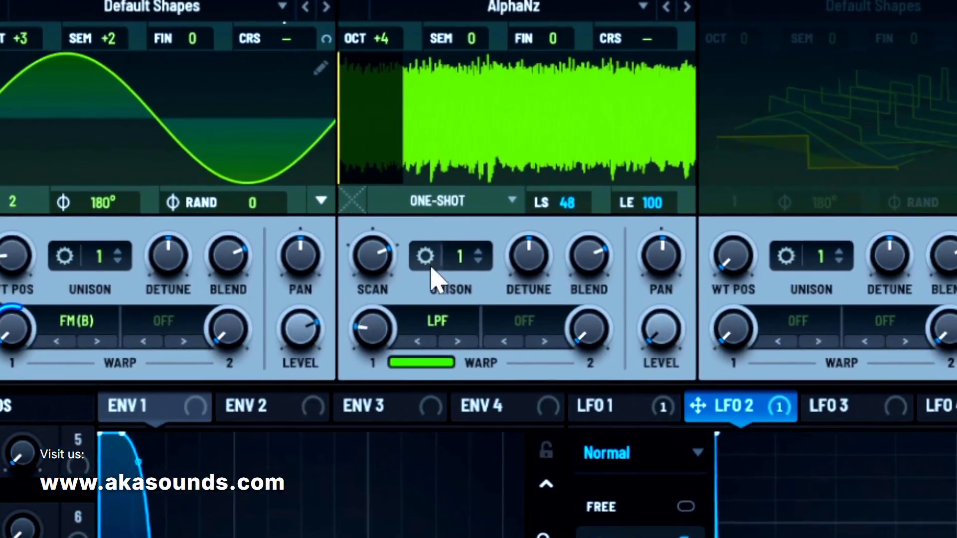
# - Give oscillators A and B two unison voices each, lowering B's detune well below centre and setting A's detune to 0.01
pyautogui.moveTo(391, 270); pyautogui.dragTo(394, 236)
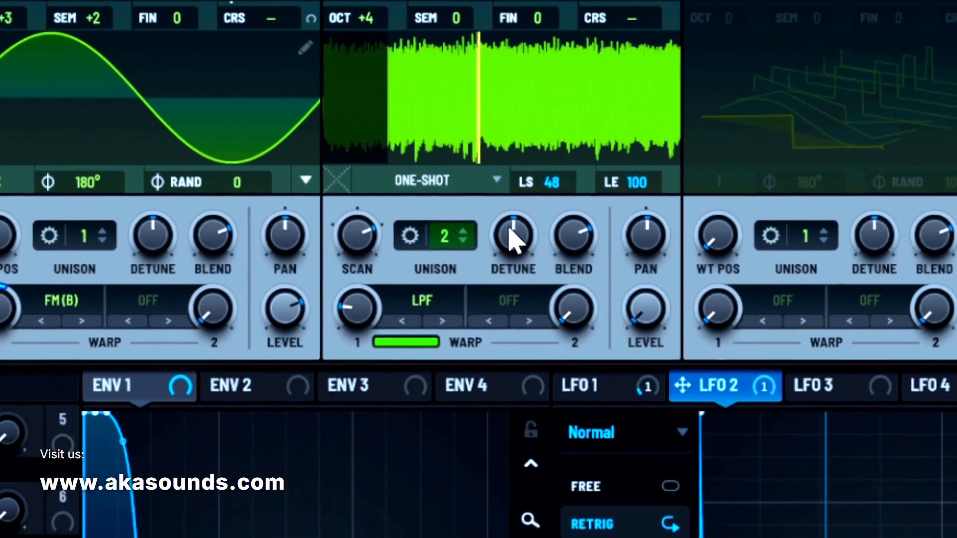
pyautogui.moveTo(514, 236); pyautogui.dragTo(513, 279)
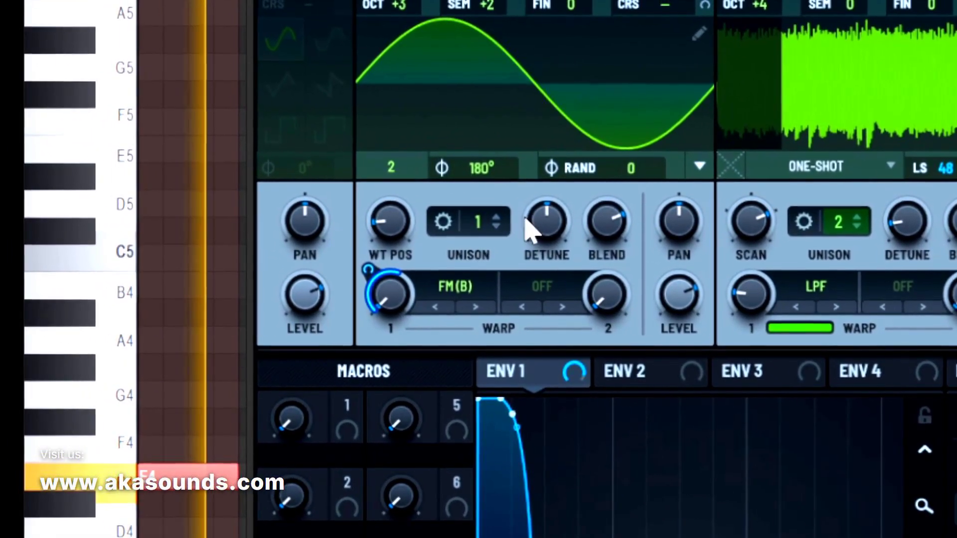
pyautogui.moveTo(319, 189); pyautogui.dragTo(299, 262)
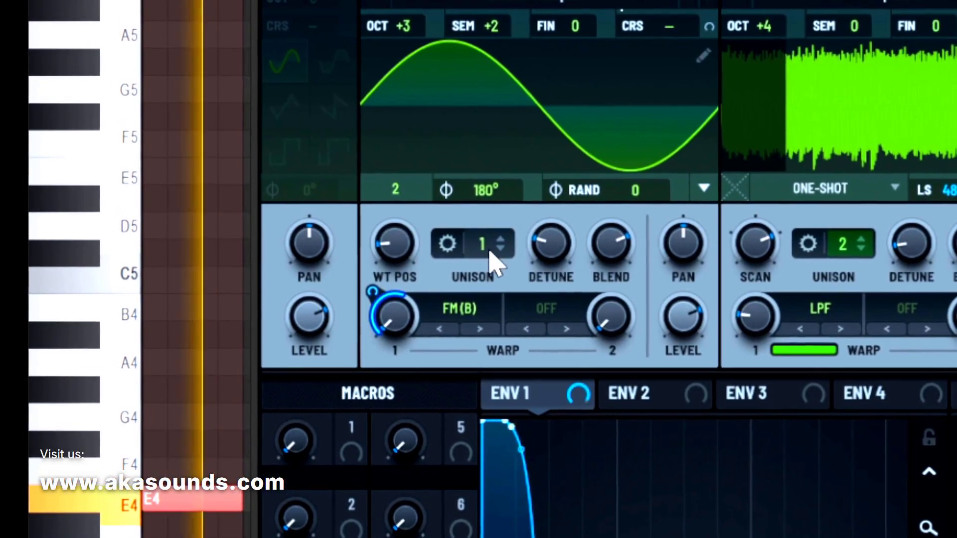
pyautogui.moveTo(492, 244); pyautogui.dragTo(536, 274)
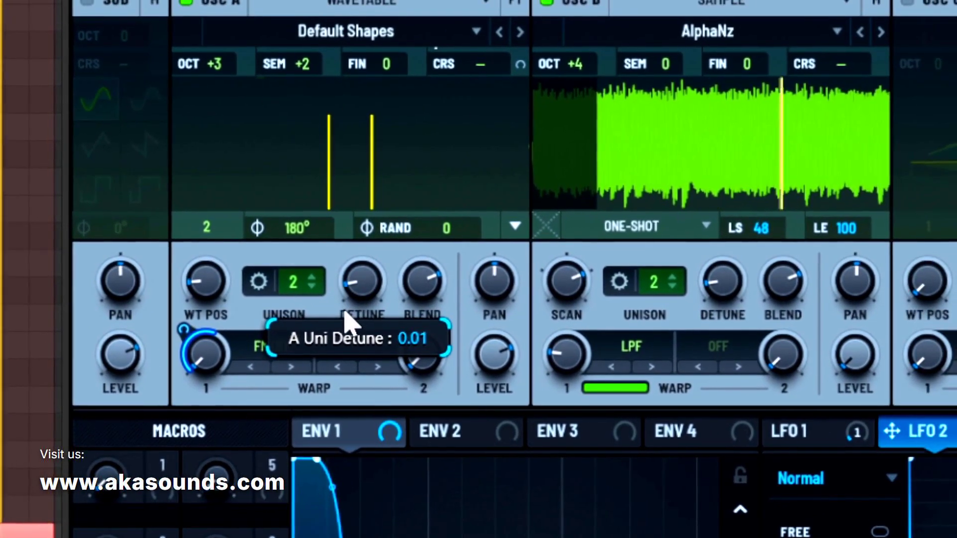
pyautogui.moveTo(348, 324); pyautogui.dragTo(348, 323)
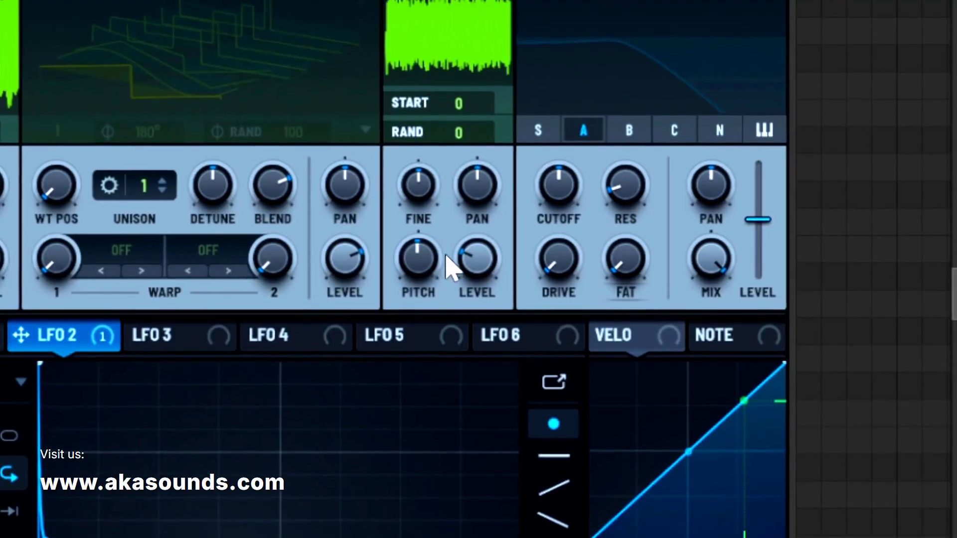
# - Raise the noise oscillator's level, lower its pitch, and assign LFO 3 to modulate the noise level
pyautogui.moveTo(449, 279); pyautogui.dragTo(478, 213)
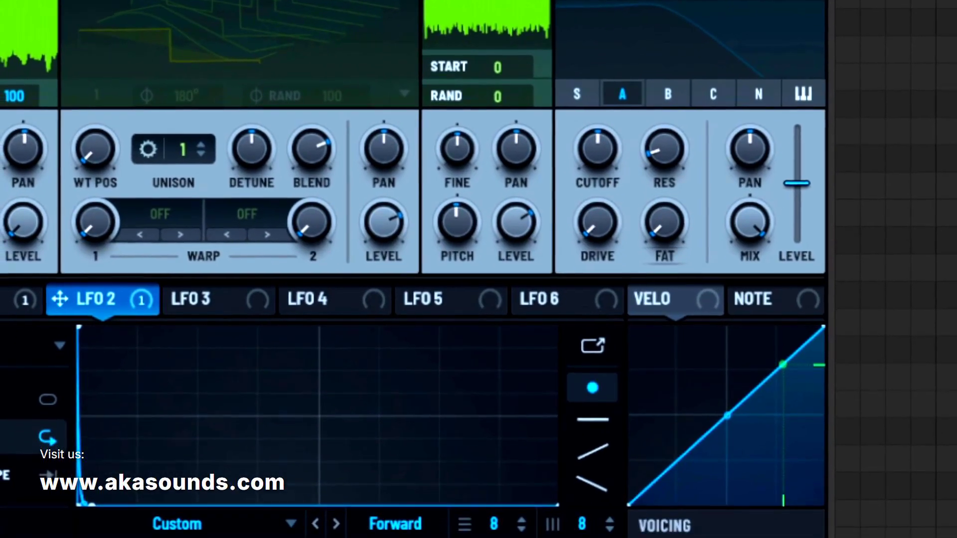
pyautogui.moveTo(446, 266); pyautogui.dragTo(444, 349)
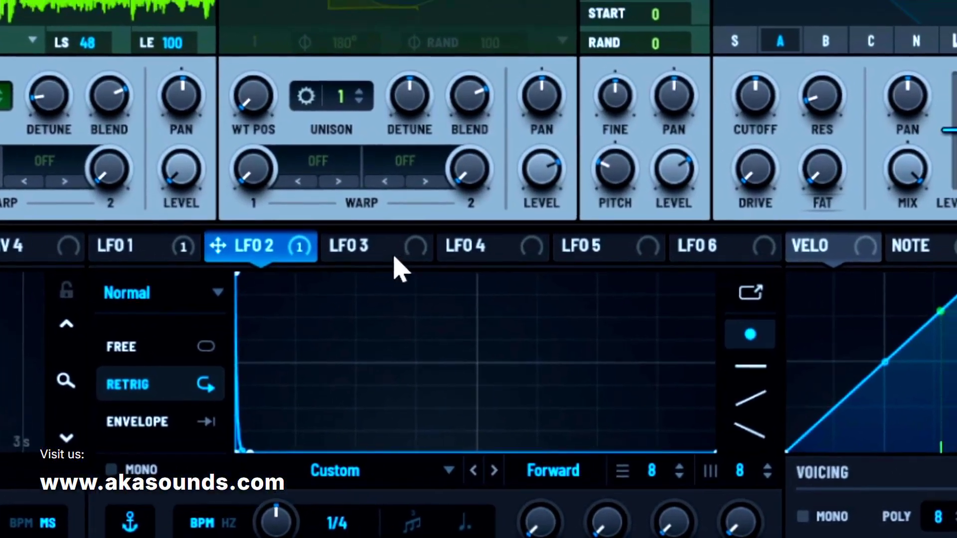
pyautogui.click(392, 235)
pyautogui.moveTo(343, 230); pyautogui.dragTo(699, 158)
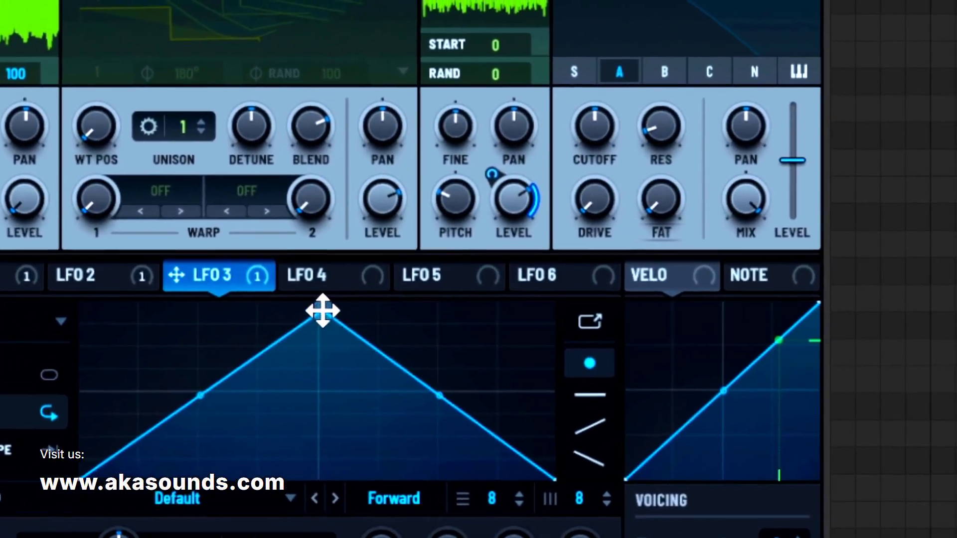
# - Reshape LFO 3 into a rising curve peaking at the end, with a low point at one quarter and a bulging upper segment
pyautogui.moveTo(547, 327); pyautogui.dragTo(716, 328)
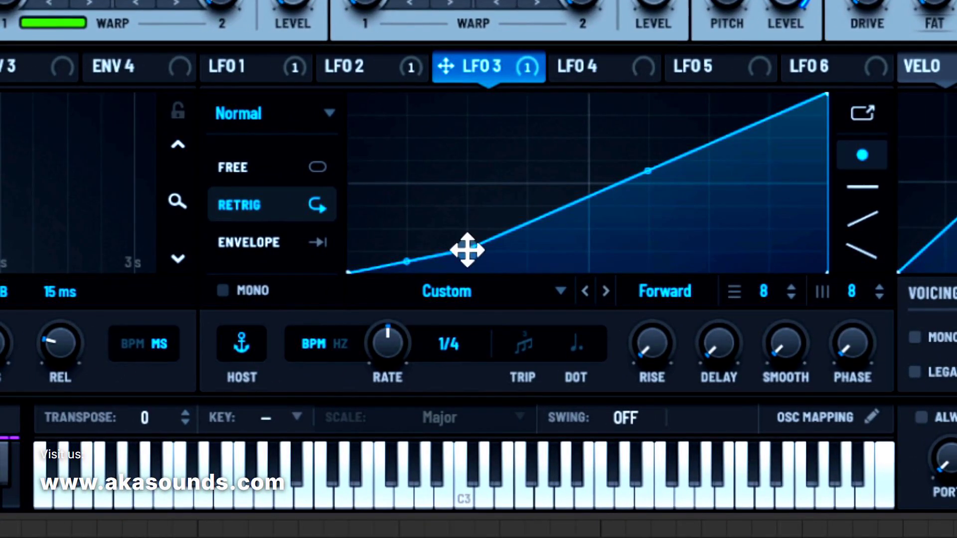
pyautogui.moveTo(407, 262); pyautogui.dragTo(410, 277)
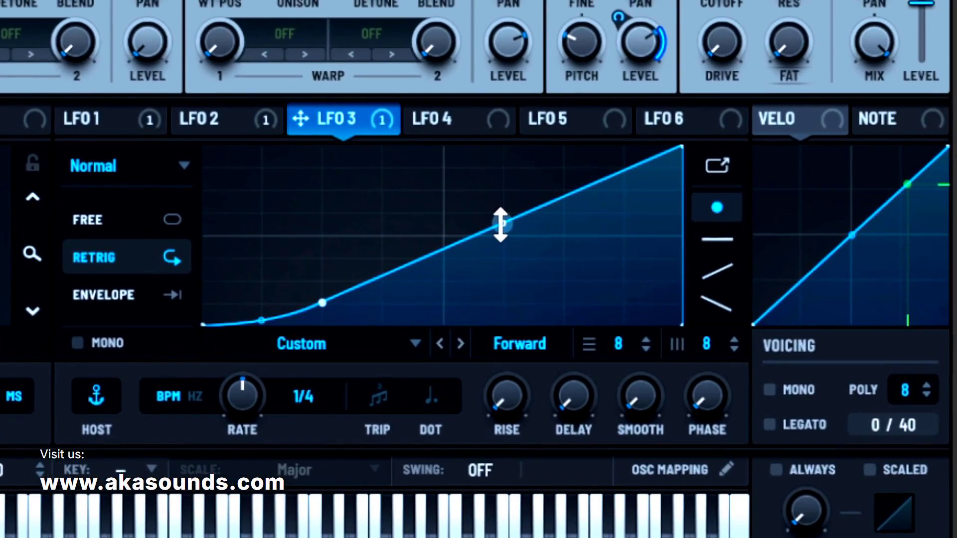
pyautogui.moveTo(500, 225); pyautogui.dragTo(502, 189)
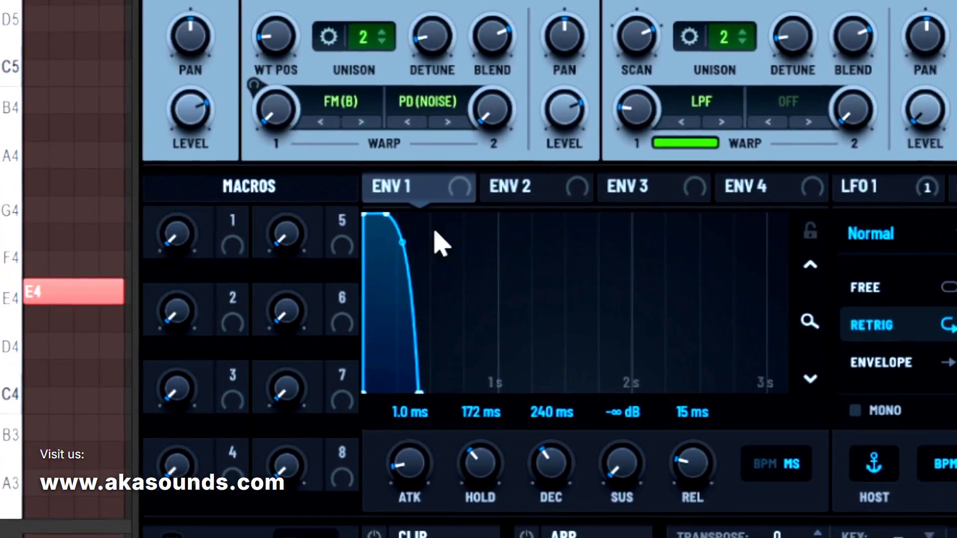
# - Shape ENV 2 into a quick falloff with its sustain at minimum and a short decay
pyautogui.click(408, 150)
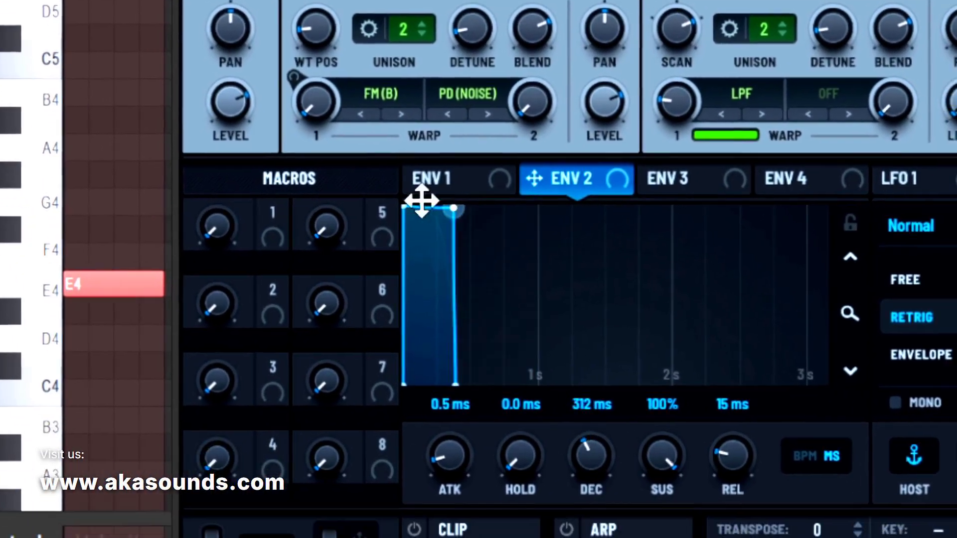
pyautogui.moveTo(422, 201); pyautogui.dragTo(387, 198)
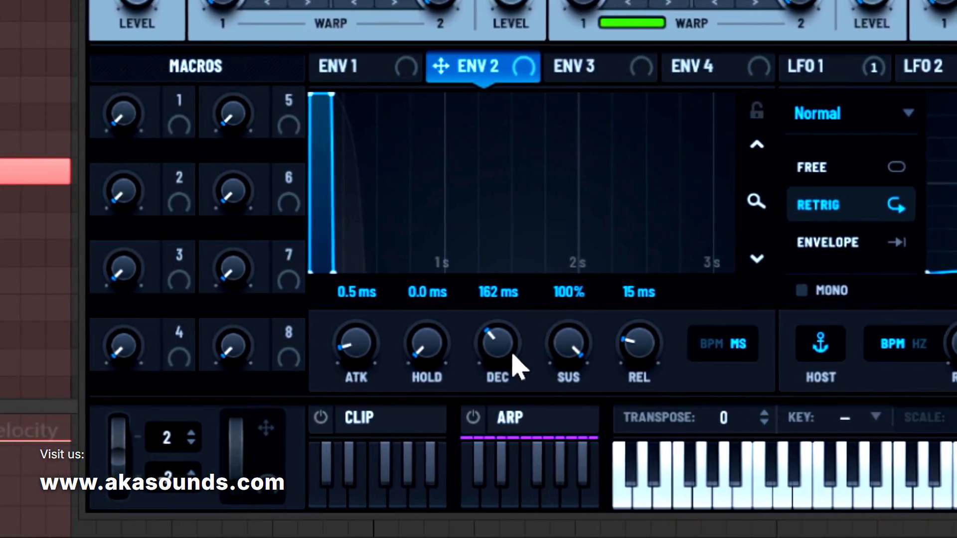
pyautogui.moveTo(598, 461); pyautogui.dragTo(596, 537)
pyautogui.moveTo(498, 458); pyautogui.dragTo(524, 339)
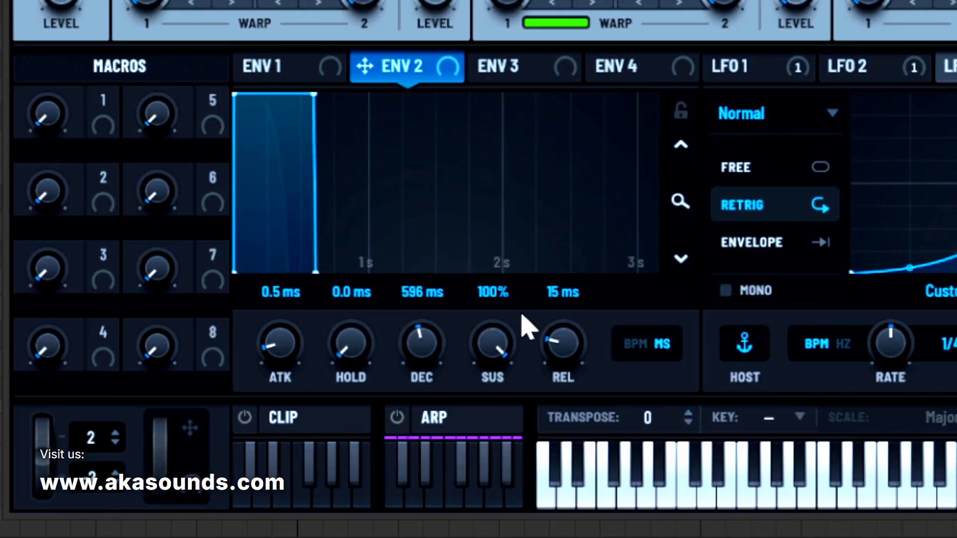
pyautogui.moveTo(504, 353); pyautogui.dragTo(504, 394)
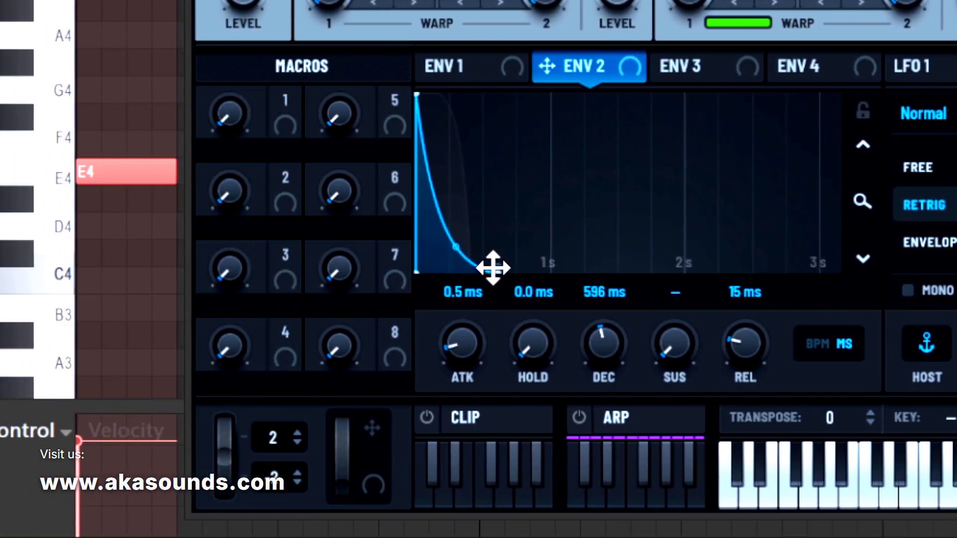
pyautogui.moveTo(192, 269); pyautogui.dragTo(145, 292)
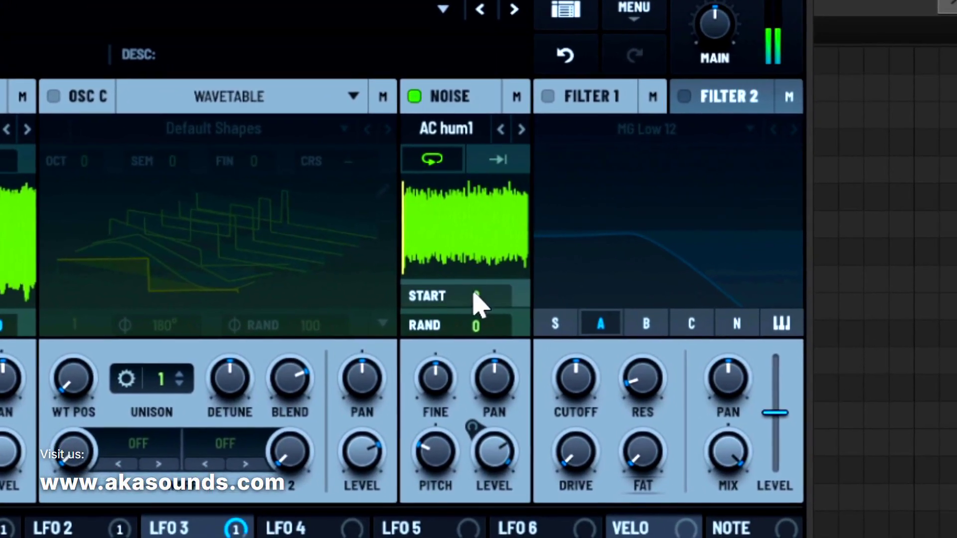
# - Pull LFO 3's final peak slightly inward with a steep curved drop, and fine-tune the modulation depth on oscillator A's FM warp
pyautogui.moveTo(481, 301)
pyautogui.mouseDown()
pyautogui.moveTo(499, 227)
pyautogui.moveTo(457, 224)
pyautogui.mouseUp()
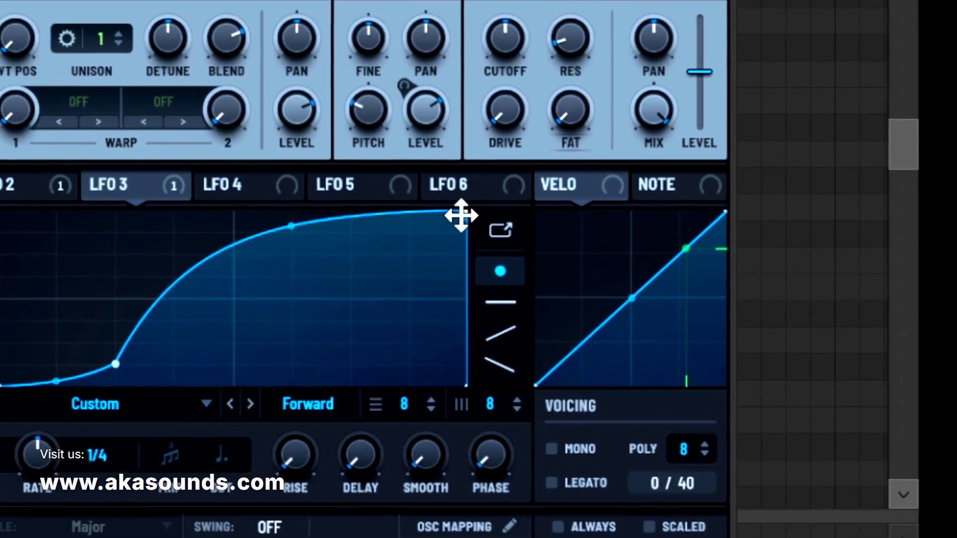
pyautogui.moveTo(463, 215); pyautogui.dragTo(455, 204)
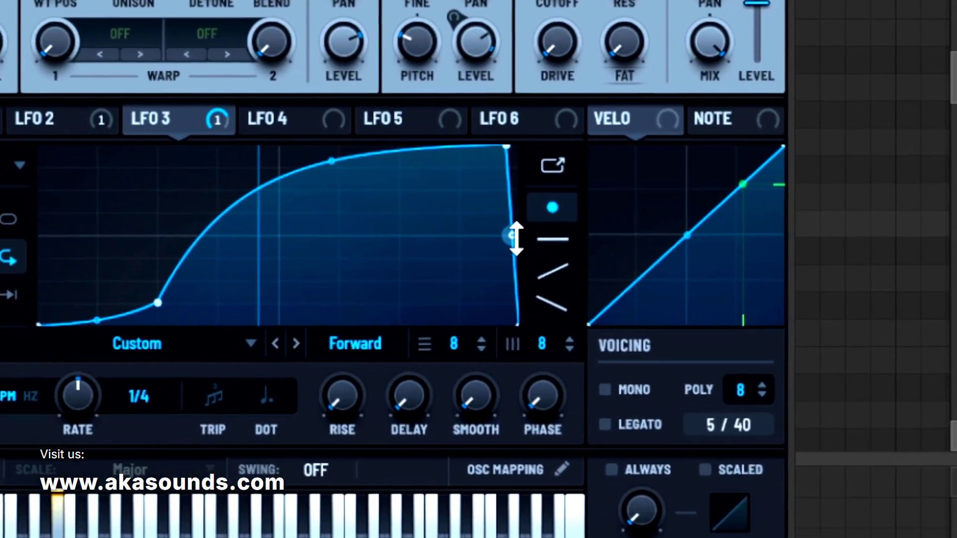
pyautogui.moveTo(516, 238); pyautogui.dragTo(514, 289)
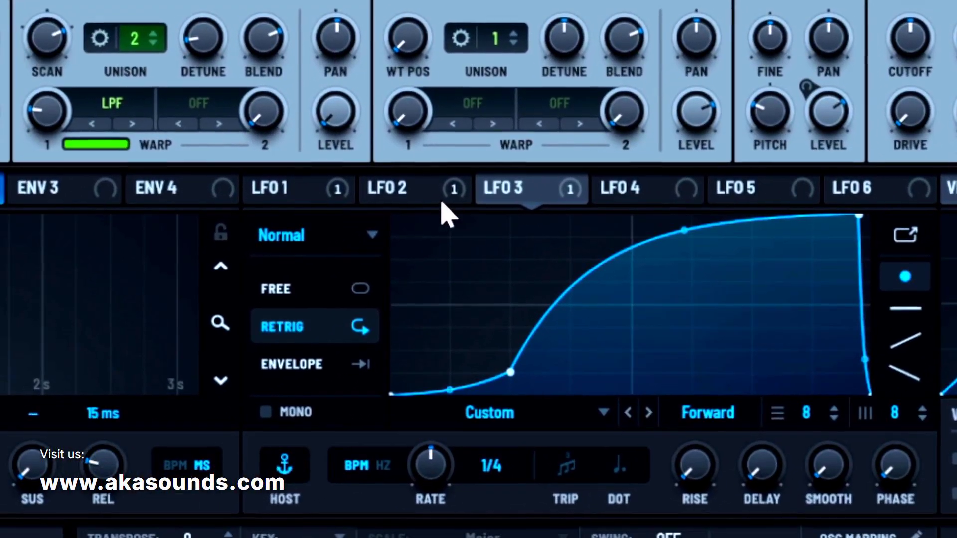
pyautogui.click(364, 285)
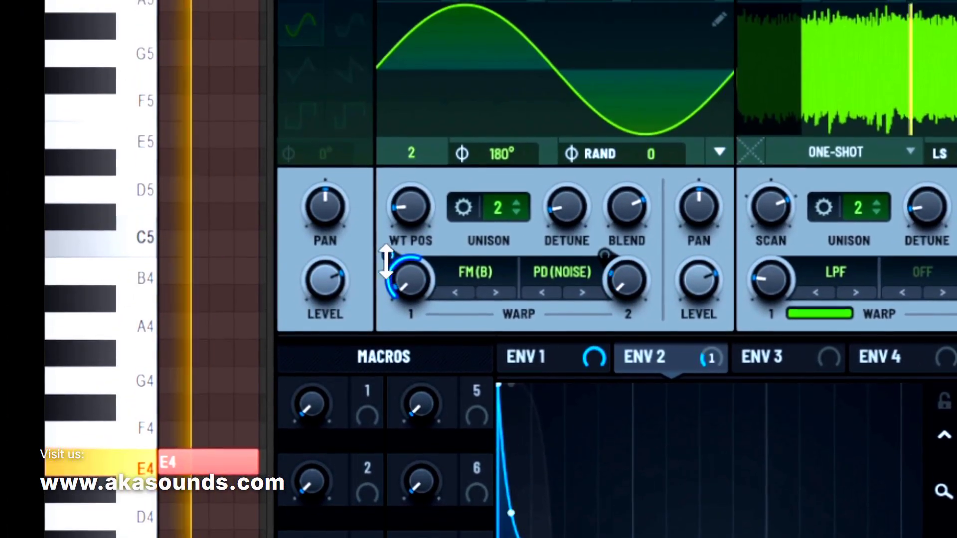
pyautogui.moveTo(387, 261)
pyautogui.mouseDown()
pyautogui.moveTo(409, 203)
pyautogui.moveTo(399, 267)
pyautogui.mouseUp()
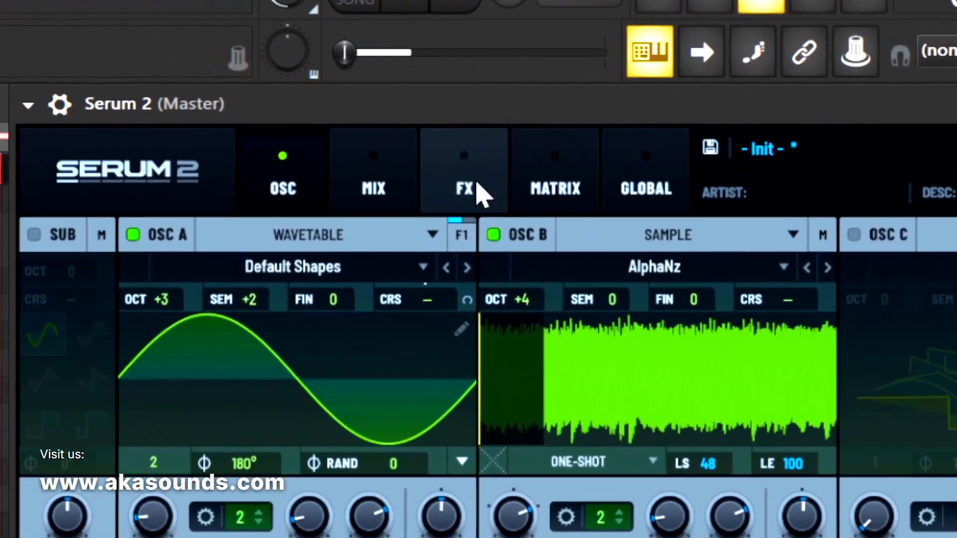
# - In the effects rack's Equalizer, switch the low band to a peak shape with Q 51 and gain -6.3
pyautogui.click(479, 189)
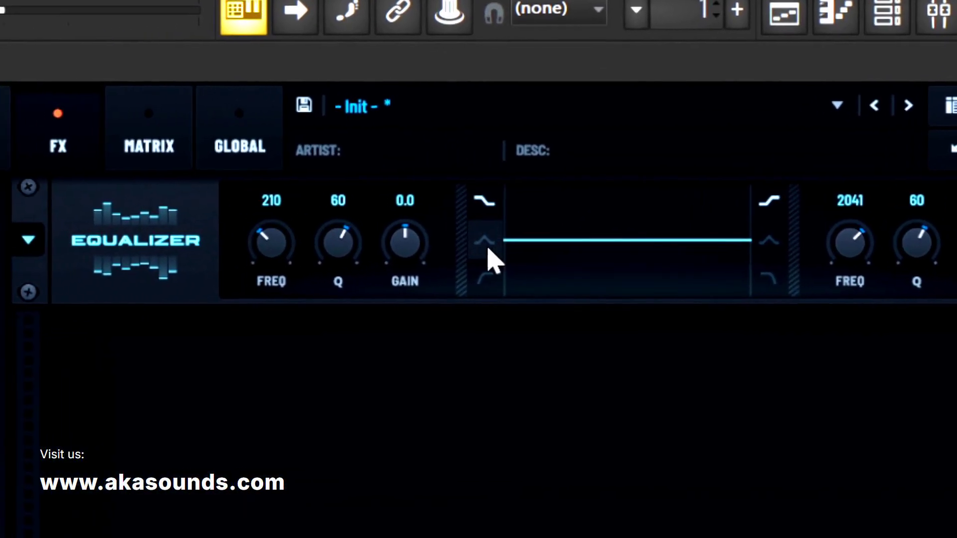
pyautogui.click(484, 243)
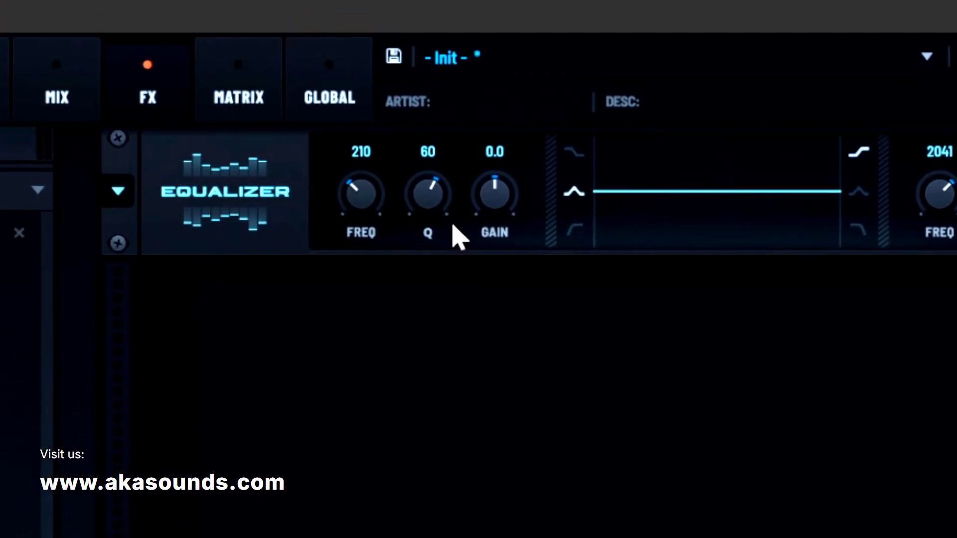
pyautogui.moveTo(629, 290); pyautogui.dragTo(629, 287)
pyautogui.moveTo(459, 262)
pyautogui.mouseDown()
pyautogui.moveTo(457, 246)
pyautogui.moveTo(459, 272)
pyautogui.mouseUp()
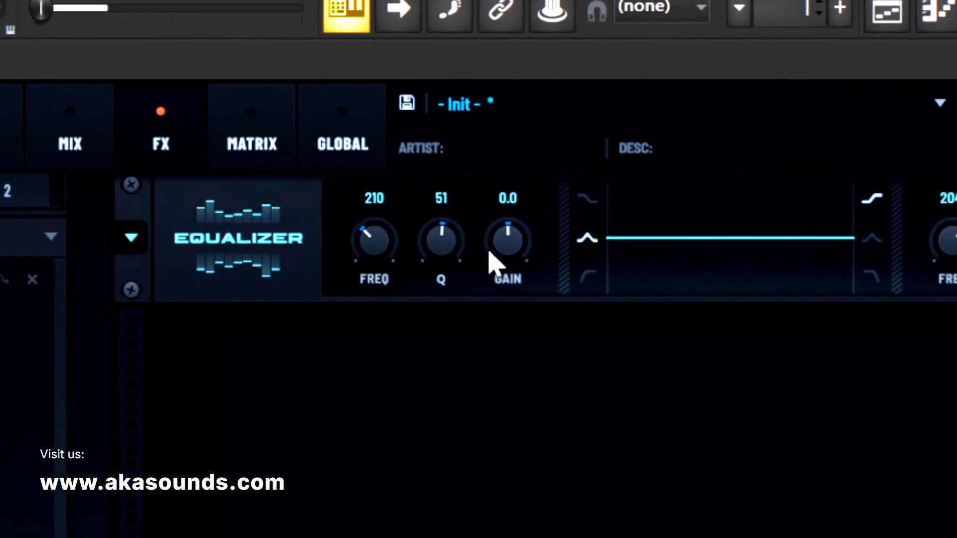
pyautogui.moveTo(525, 259); pyautogui.dragTo(472, 290)
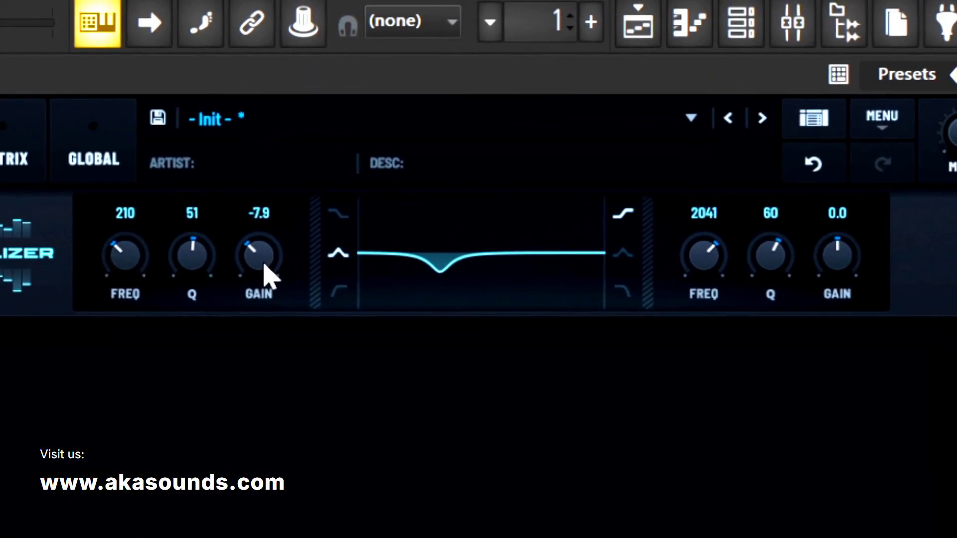
pyautogui.moveTo(265, 266); pyautogui.dragTo(265, 253)
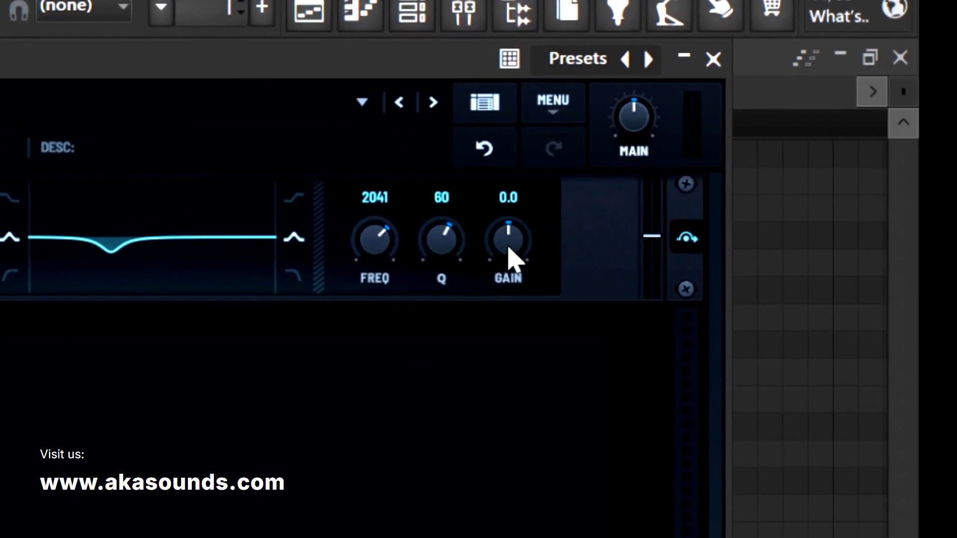
# - Set the Equalizer's high band to a peak at 1400 with Q 33 and gain -7.4, and the low band's frequency to 174
pyautogui.moveTo(514, 259); pyautogui.dragTo(536, 303)
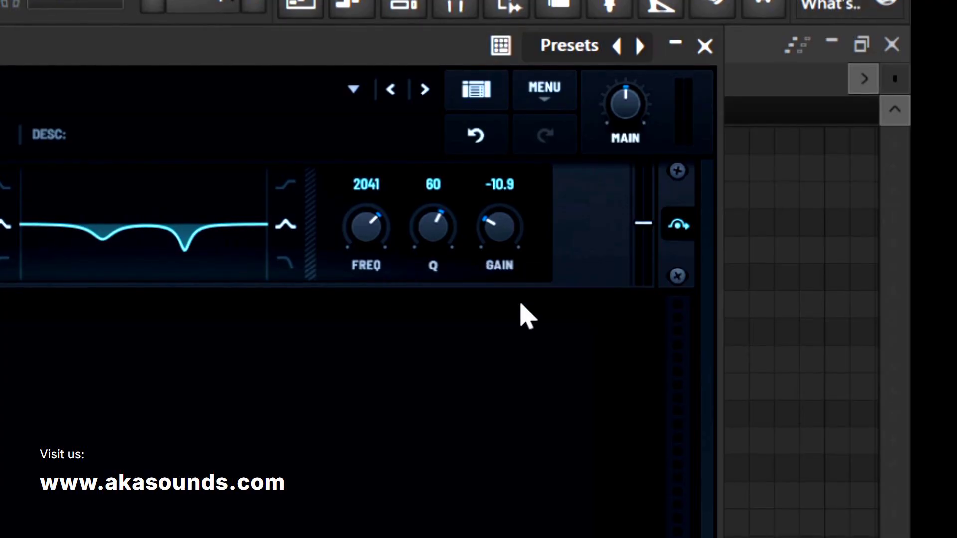
pyautogui.moveTo(434, 227); pyautogui.dragTo(472, 299)
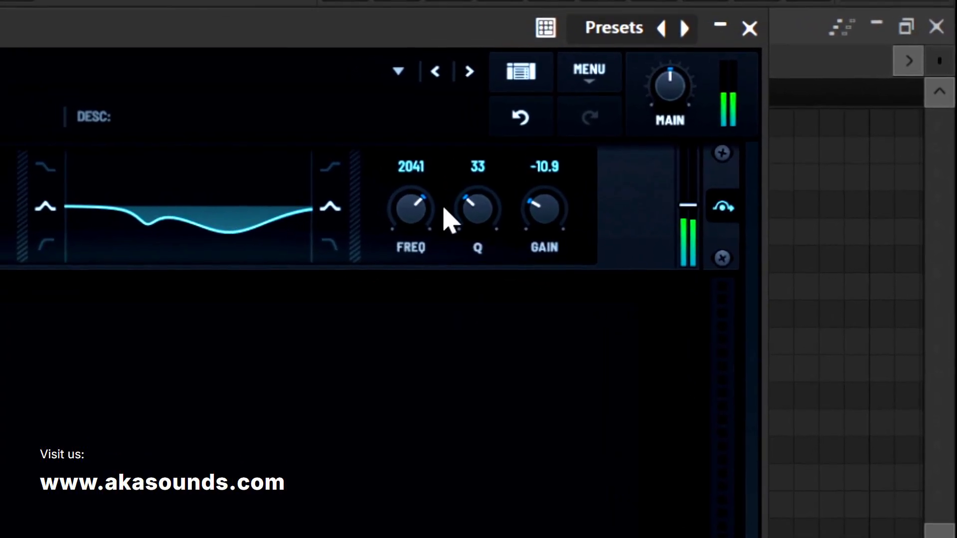
pyautogui.moveTo(436, 200); pyautogui.dragTo(429, 256)
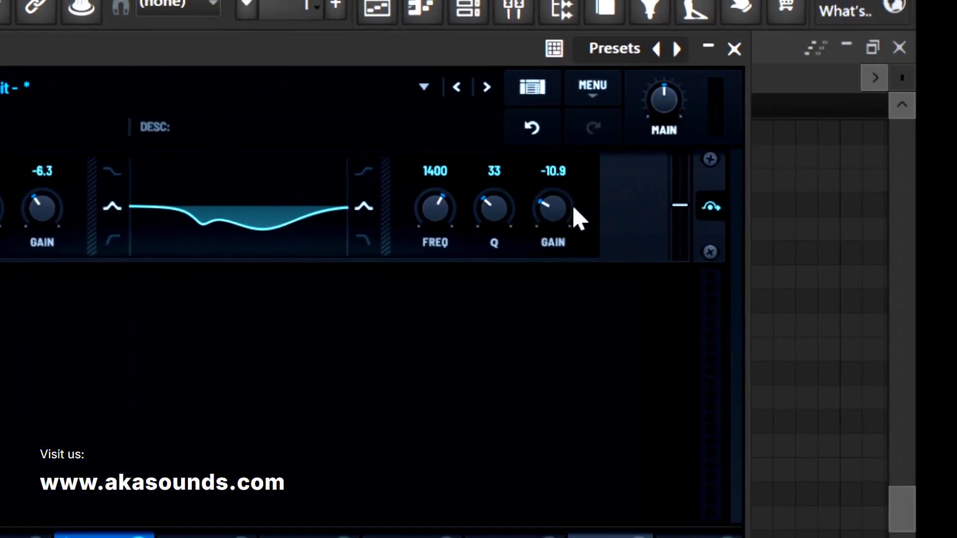
pyautogui.moveTo(500, 231); pyautogui.dragTo(508, 248)
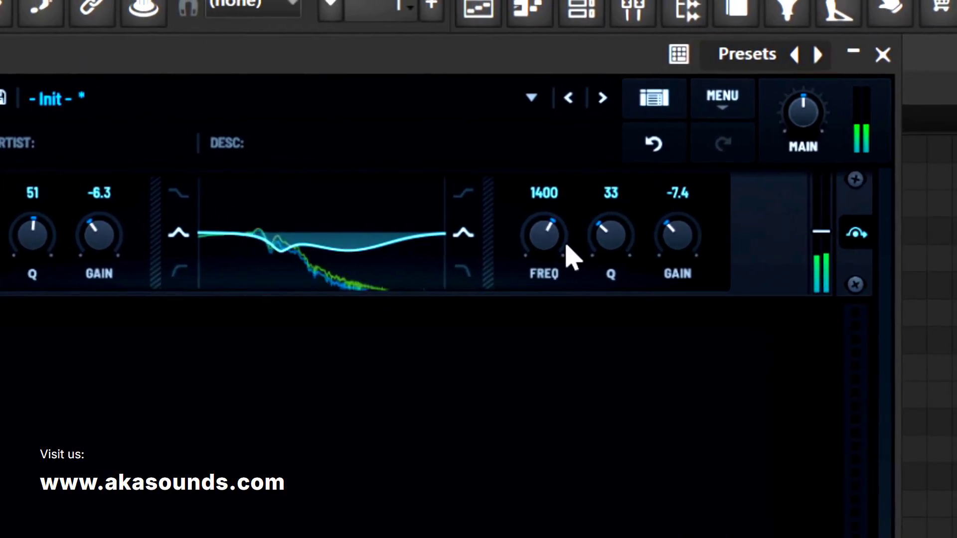
pyautogui.moveTo(418, 257); pyautogui.dragTo(385, 257)
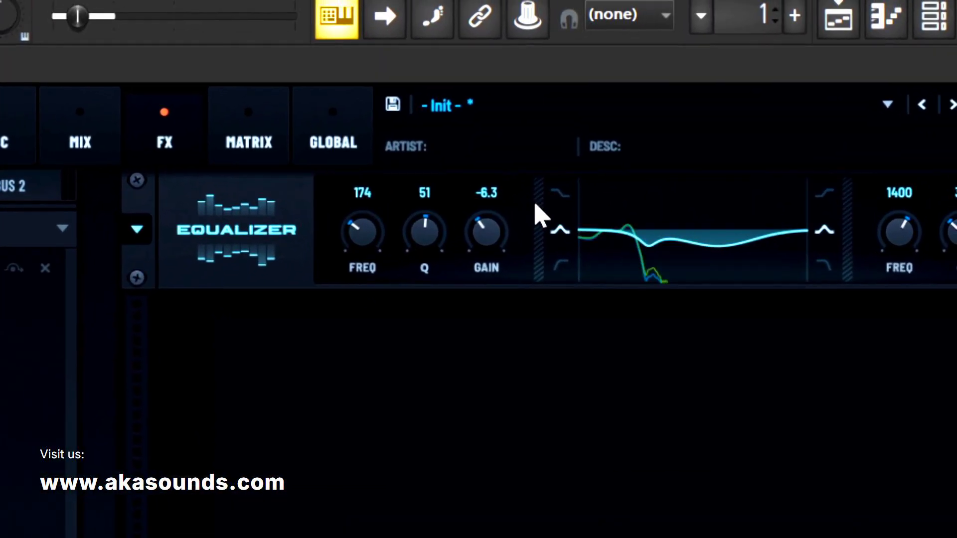
# - Add a Tube distortion after the Equalizer with its drive modulated by ENV 2, and raise the main output level
pyautogui.moveTo(464, 272)
pyautogui.mouseDown()
pyautogui.moveTo(465, 240)
pyautogui.moveTo(467, 344)
pyautogui.moveTo(447, 261)
pyautogui.mouseUp()
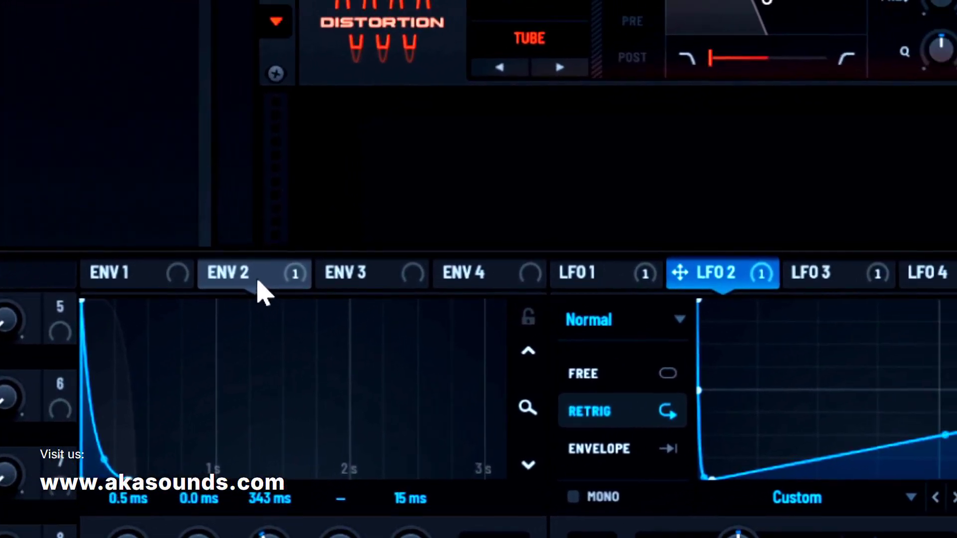
pyautogui.moveTo(257, 280); pyautogui.dragTo(681, 209)
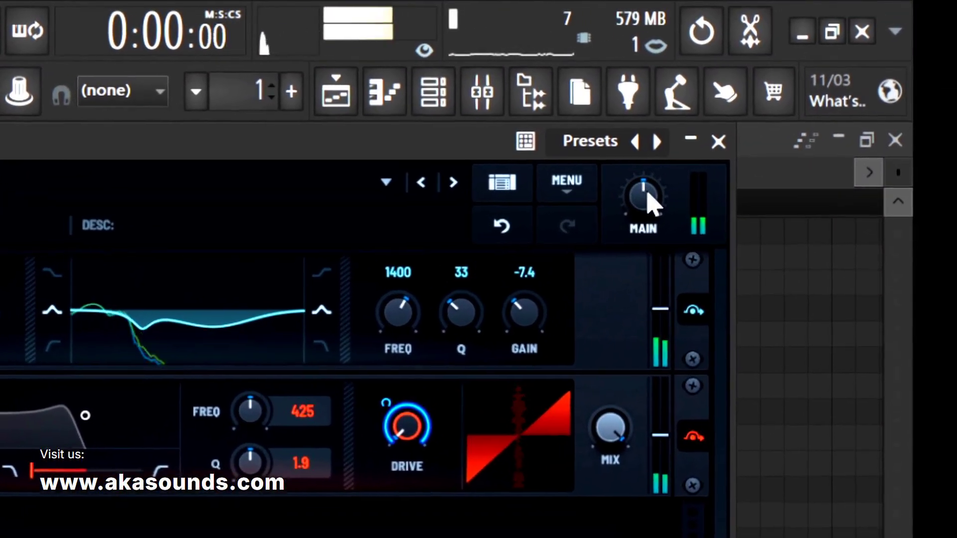
pyautogui.moveTo(634, 200)
pyautogui.press('space')
pyautogui.moveTo(638, 209); pyautogui.dragTo(668, 144)
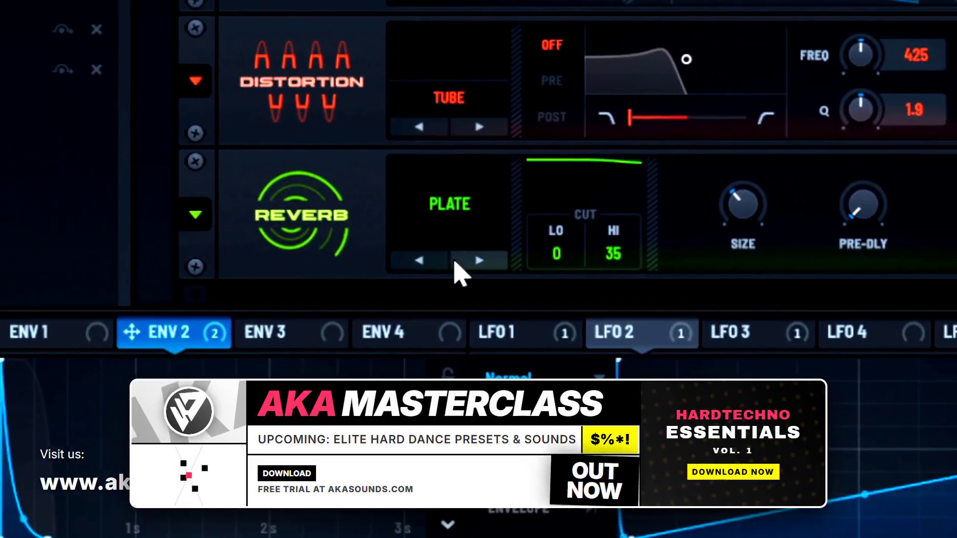
# - Set the reverb to Hall with spin rate 0 and a raised pre-delay, and modulate its mix with LFO 3
pyautogui.click(456, 262)
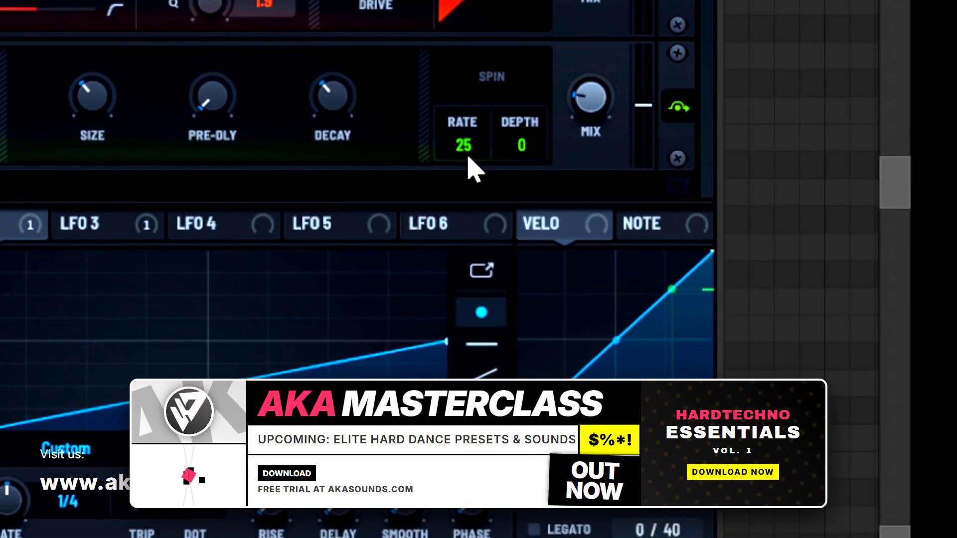
pyautogui.moveTo(467, 157); pyautogui.dragTo(441, 396)
pyautogui.click(95, 220)
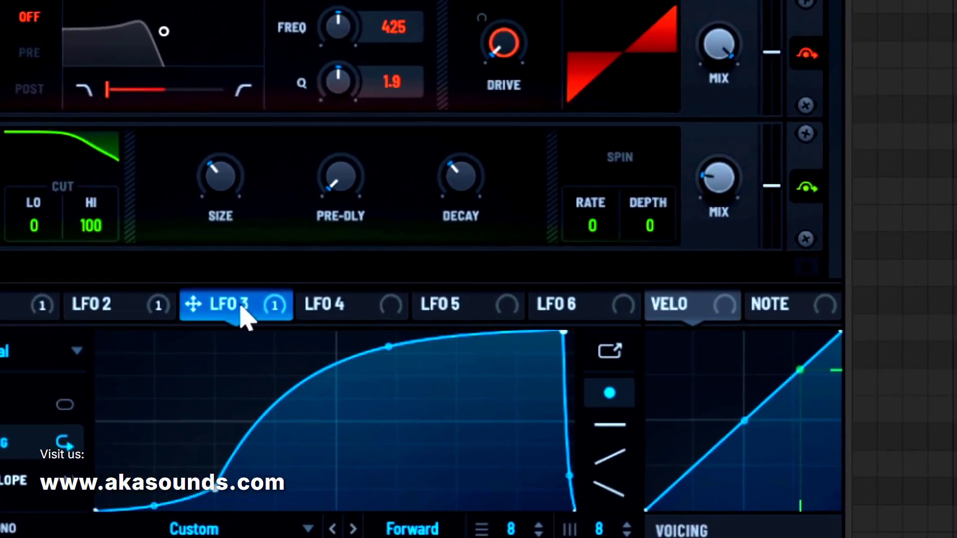
pyautogui.moveTo(340, 240); pyautogui.dragTo(850, 113)
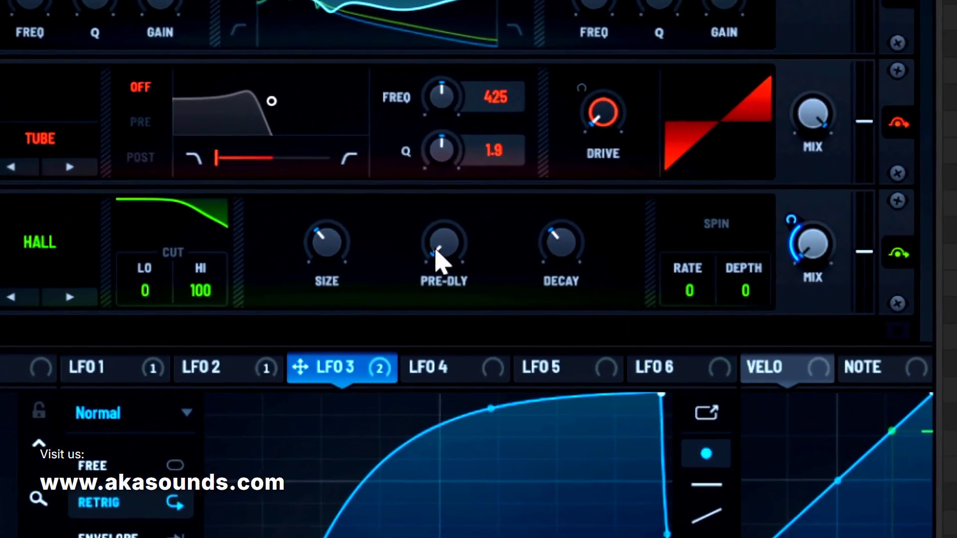
pyautogui.moveTo(436, 250); pyautogui.dragTo(444, 196)
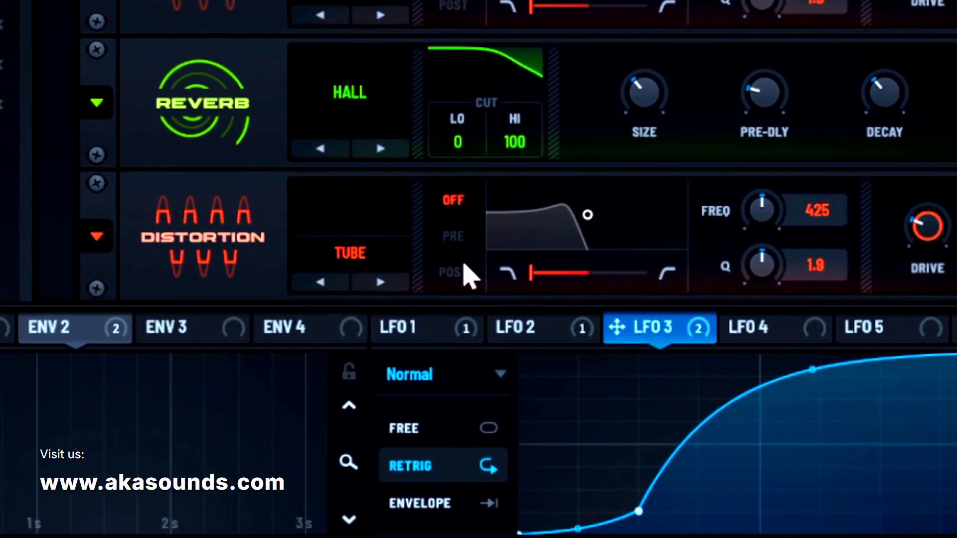
# - Set the distortion after the reverb to Softclip with high drive, and follow it with a Hardclip distortion driven near maximum
pyautogui.click(380, 282)
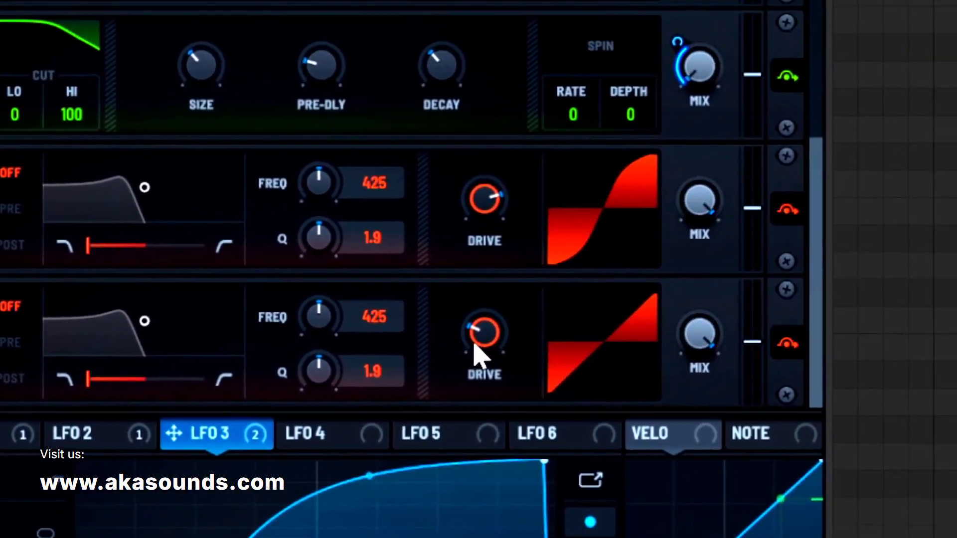
pyautogui.moveTo(774, 220); pyautogui.dragTo(454, 242)
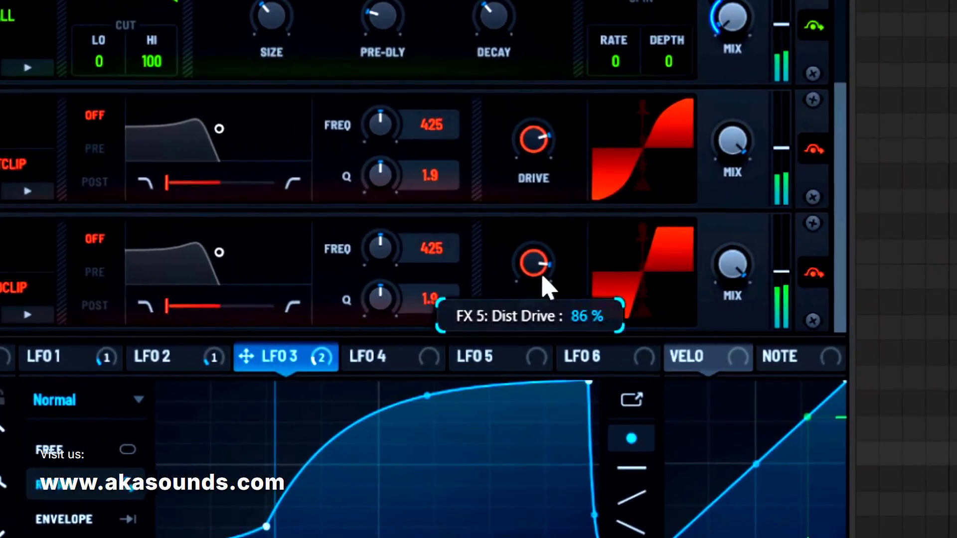
pyautogui.moveTo(396, 300); pyautogui.dragTo(406, 306)
pyautogui.moveTo(699, 245)
pyautogui.mouseDown()
pyautogui.moveTo(699, 253)
pyautogui.moveTo(699, 243)
pyautogui.mouseUp()
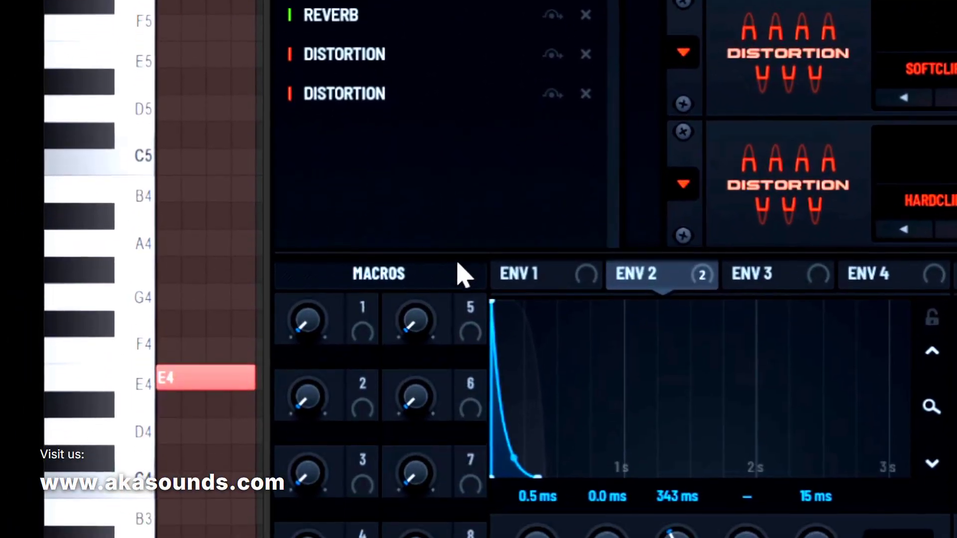
# - Add a Sine Shaper distortion with its drive at minimum, and modulate that drive with ENV 2 at a depth of 40% or less
pyautogui.click(427, 128)
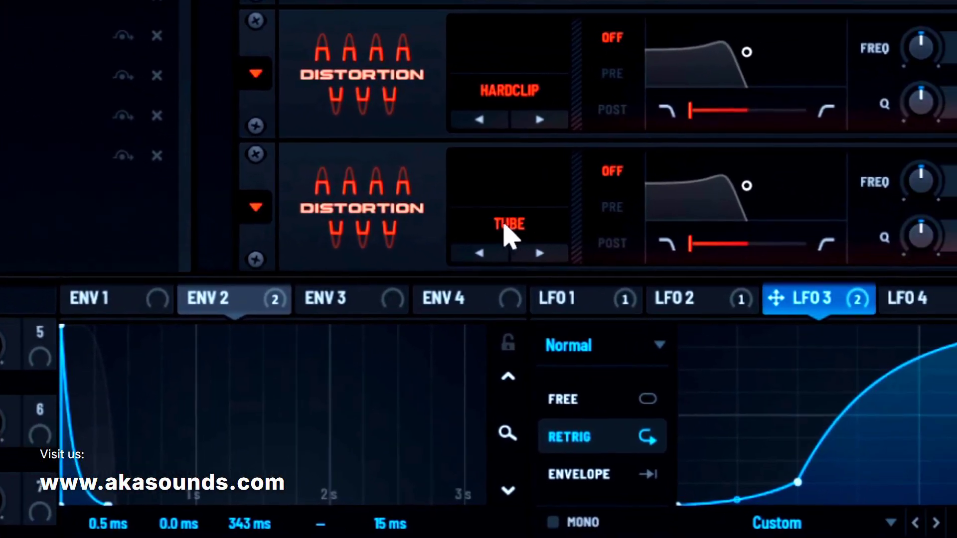
pyautogui.click(504, 225)
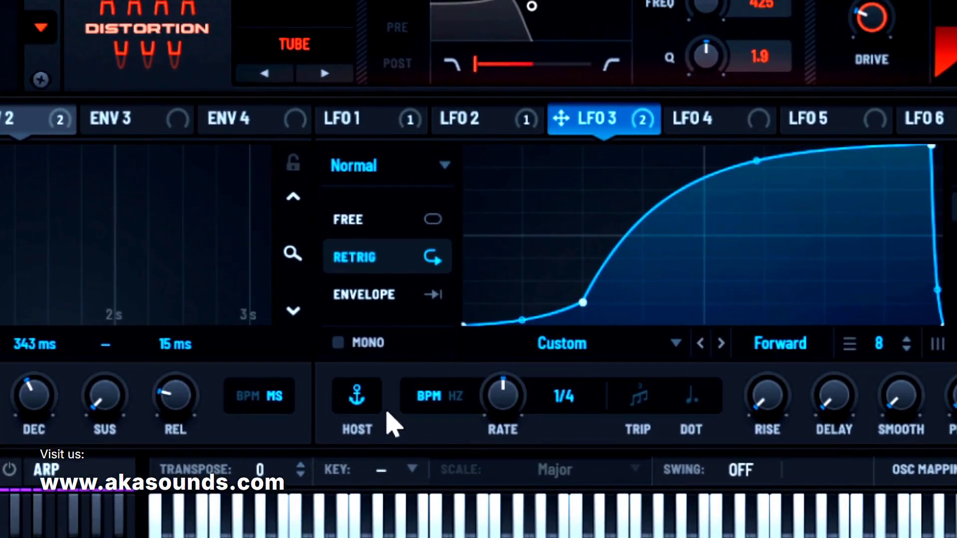
pyautogui.click(388, 431)
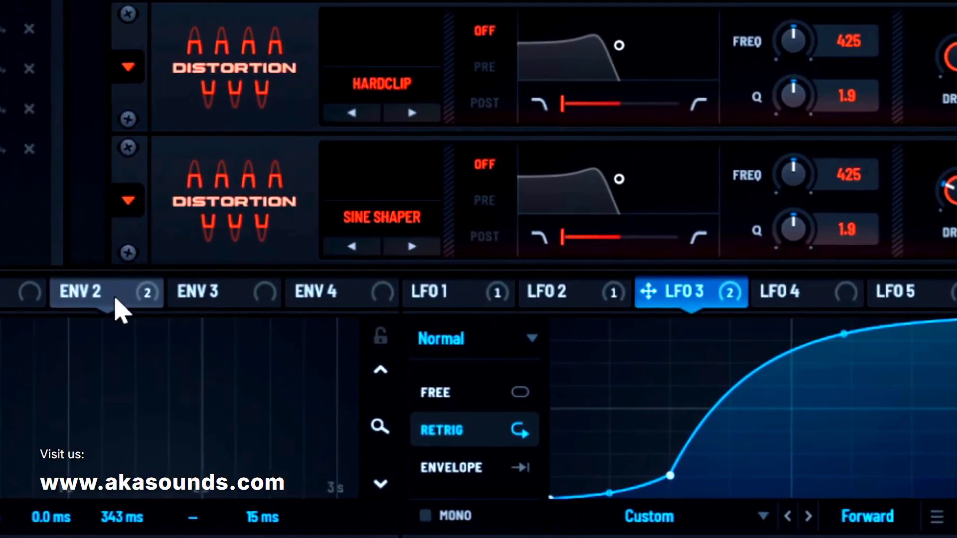
pyautogui.moveTo(946, 191); pyautogui.dragTo(934, 340)
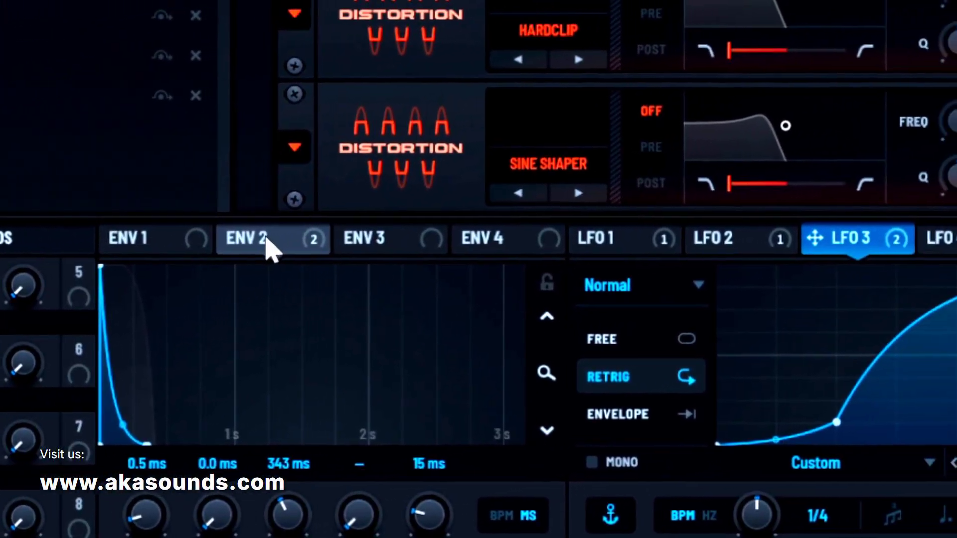
pyautogui.moveTo(177, 191); pyautogui.dragTo(495, 259)
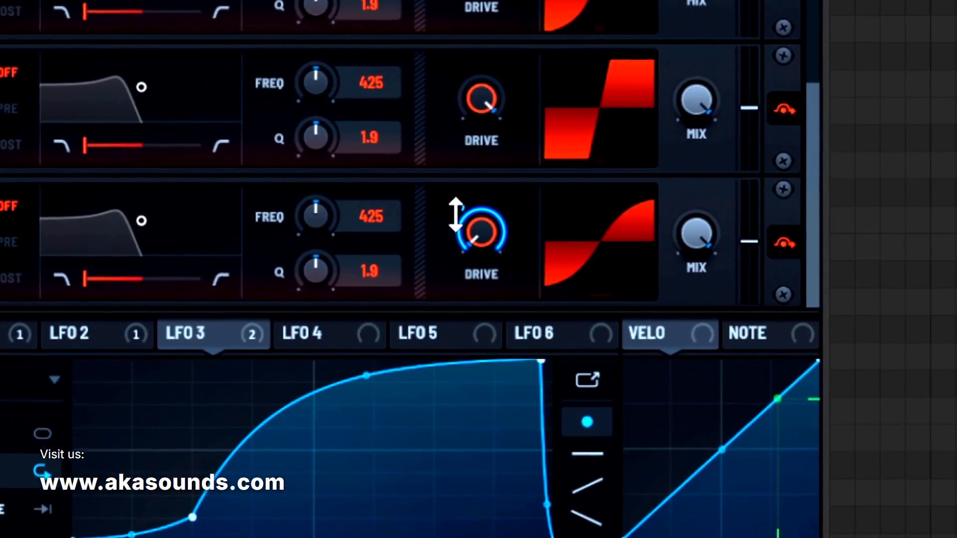
pyautogui.moveTo(475, 222); pyautogui.dragTo(454, 306)
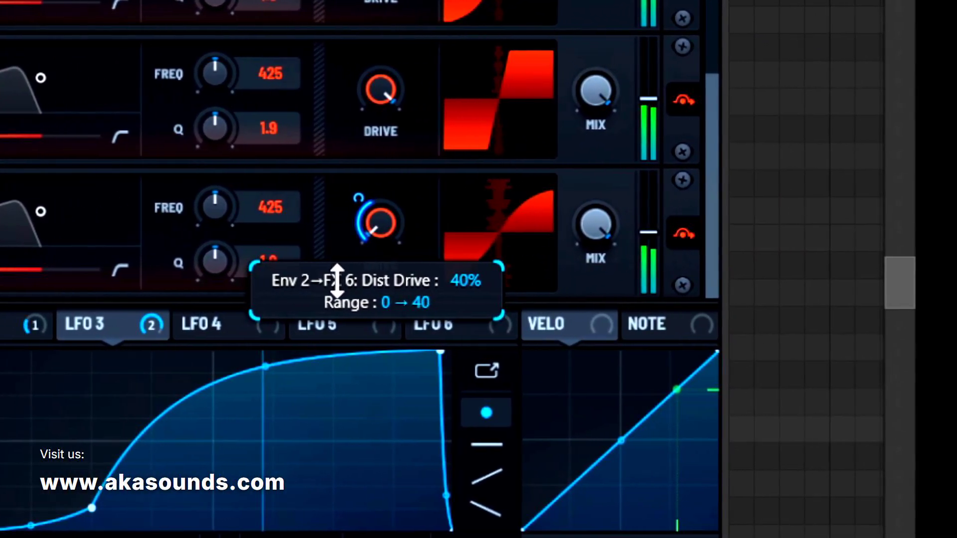
pyautogui.moveTo(331, 294); pyautogui.dragTo(330, 306)
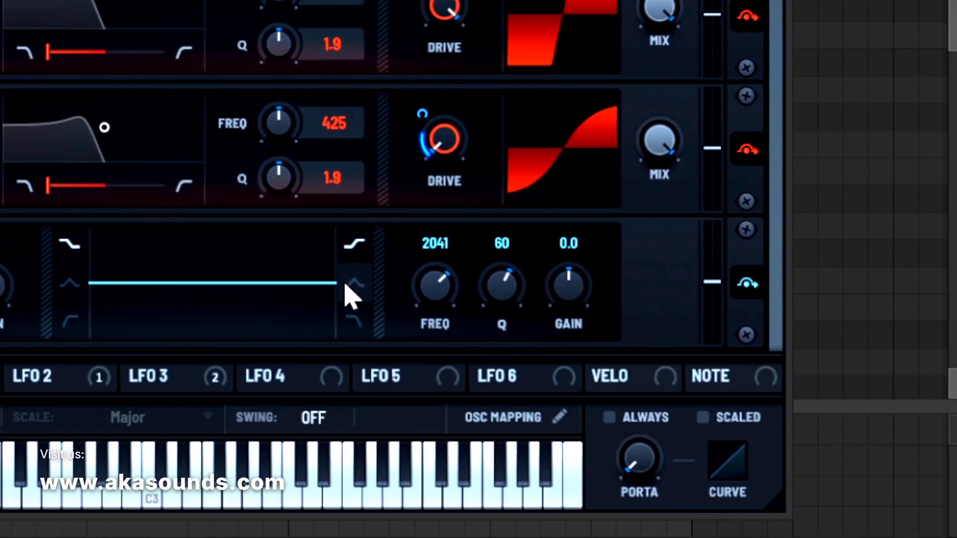
# - Set the high band of the Equalizer at the end of the chain to a peak at 777 with Q 41 and gain -13.1
pyautogui.click(313, 283)
pyautogui.moveTo(533, 292); pyautogui.dragTo(540, 317)
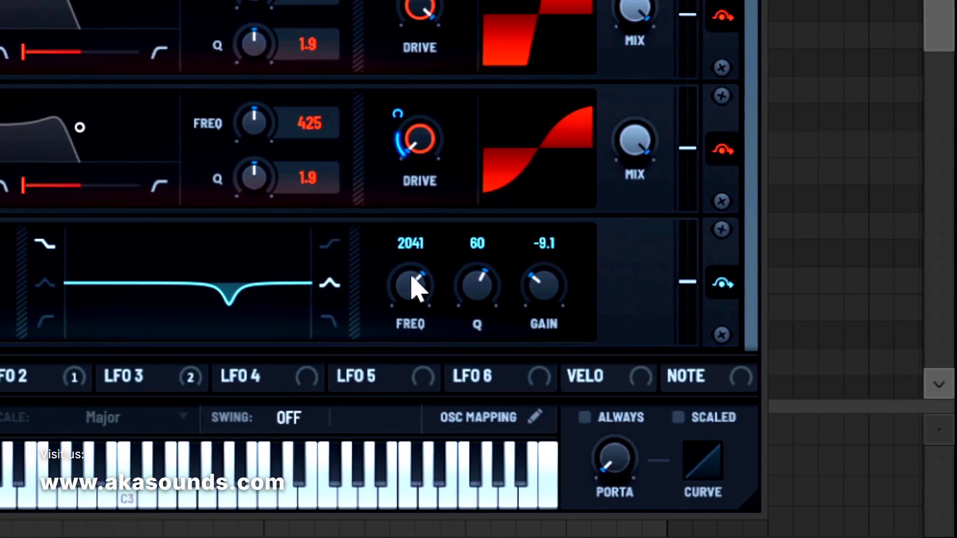
pyautogui.moveTo(407, 338); pyautogui.dragTo(407, 340)
pyautogui.moveTo(473, 288); pyautogui.dragTo(474, 323)
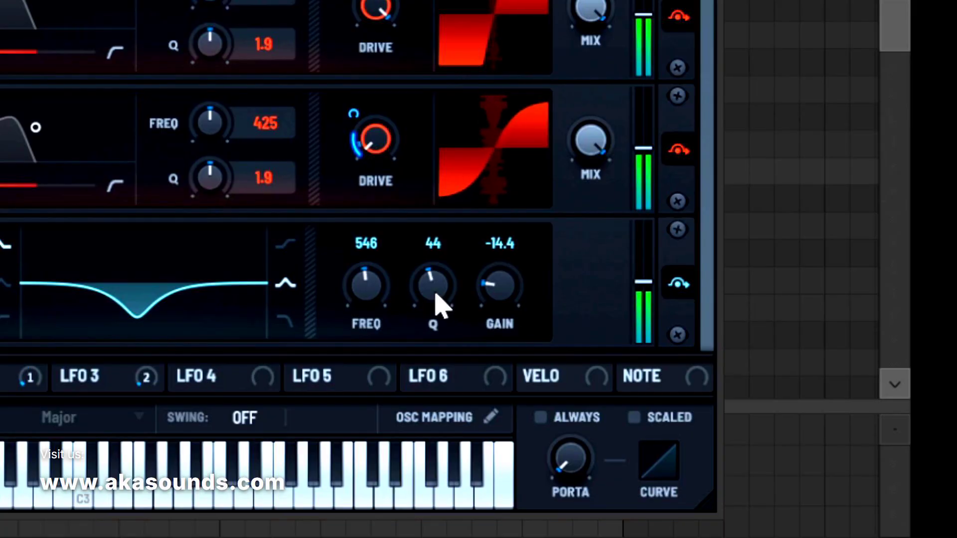
pyautogui.moveTo(441, 305)
pyautogui.mouseDown()
pyautogui.moveTo(439, 267)
pyautogui.moveTo(440, 333)
pyautogui.moveTo(470, 300)
pyautogui.moveTo(434, 293)
pyautogui.moveTo(455, 256)
pyautogui.moveTo(463, 259)
pyautogui.moveTo(453, 316)
pyautogui.mouseUp()
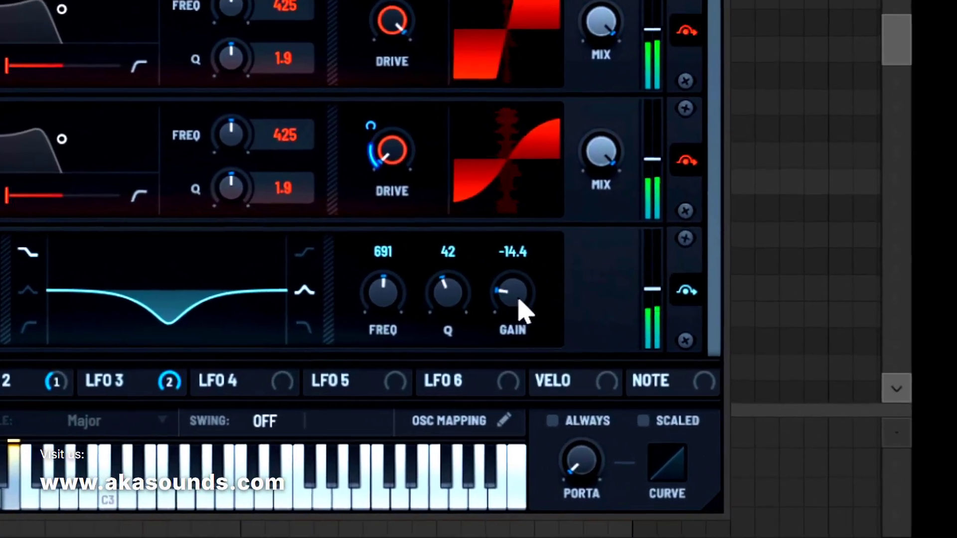
pyautogui.moveTo(519, 300); pyautogui.dragTo(526, 274)
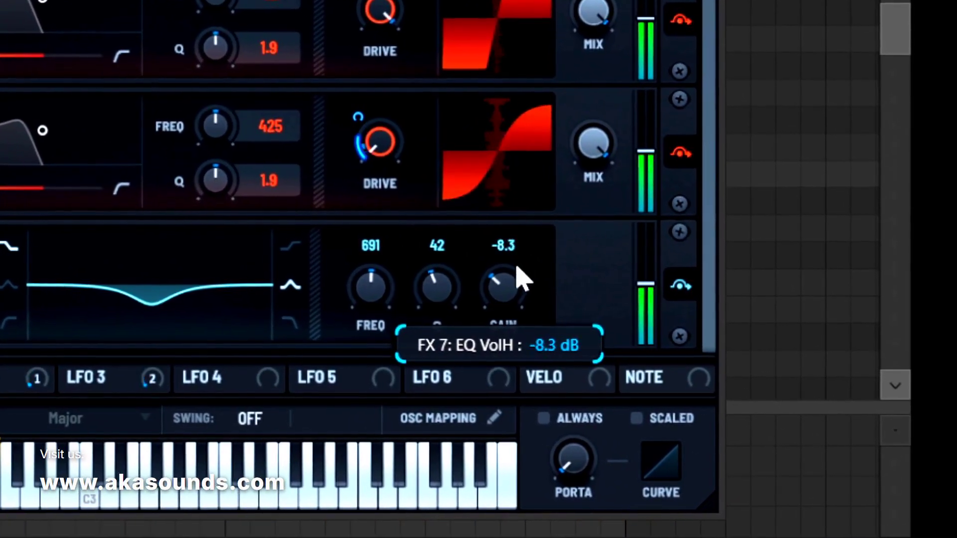
pyautogui.moveTo(382, 296); pyautogui.dragTo(386, 305)
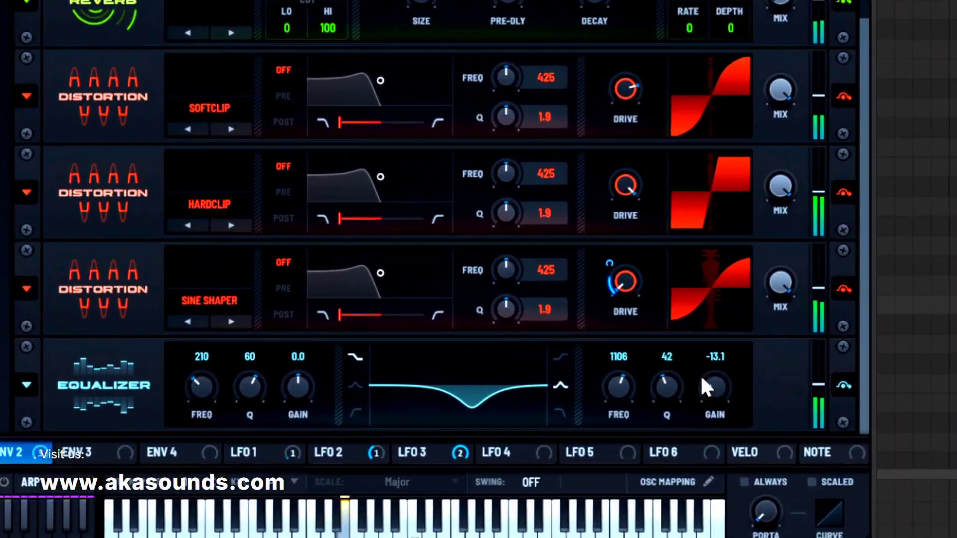
pyautogui.moveTo(469, 285); pyautogui.dragTo(480, 340)
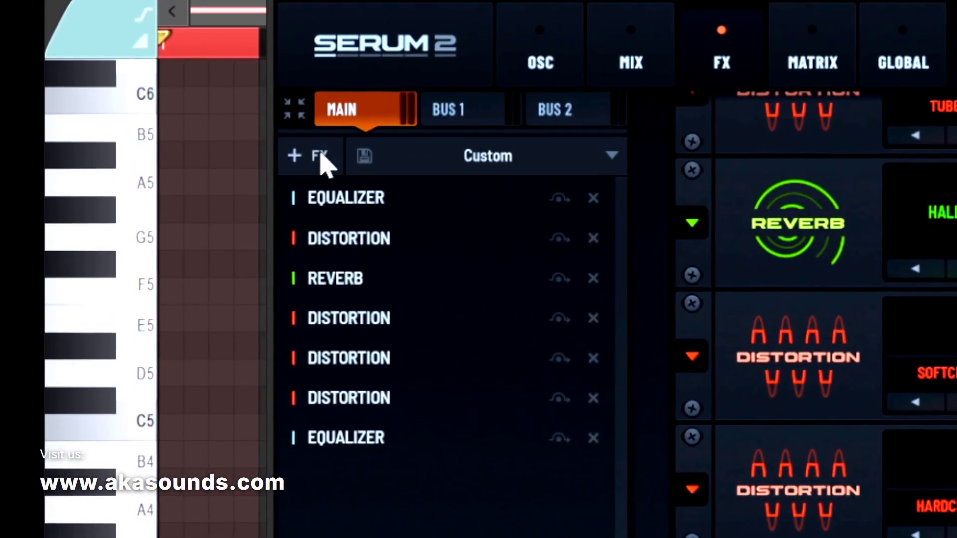
# - Add another Sine Shaper distortion after the second Equalizer, set its filter to Pre, and lower its drive to minimum
pyautogui.click(320, 154)
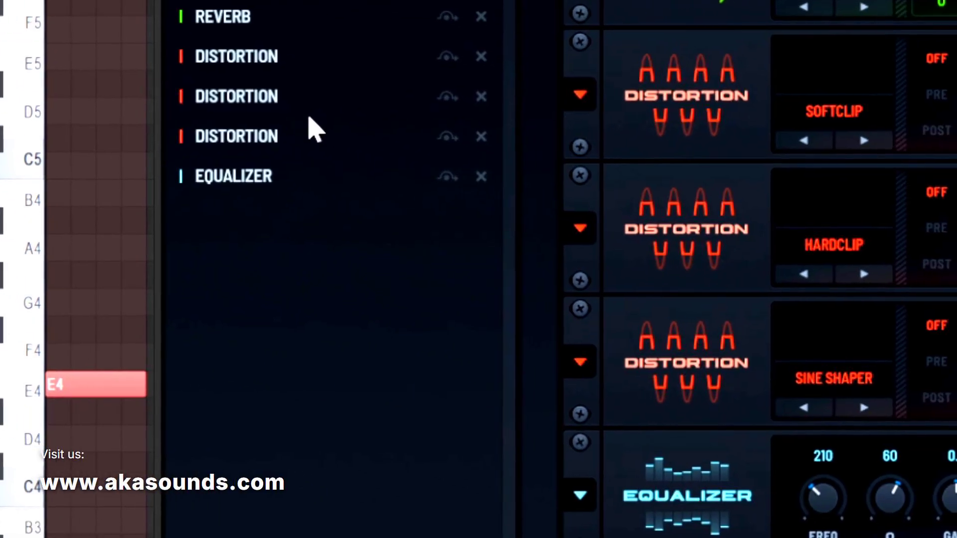
pyautogui.click(421, 379)
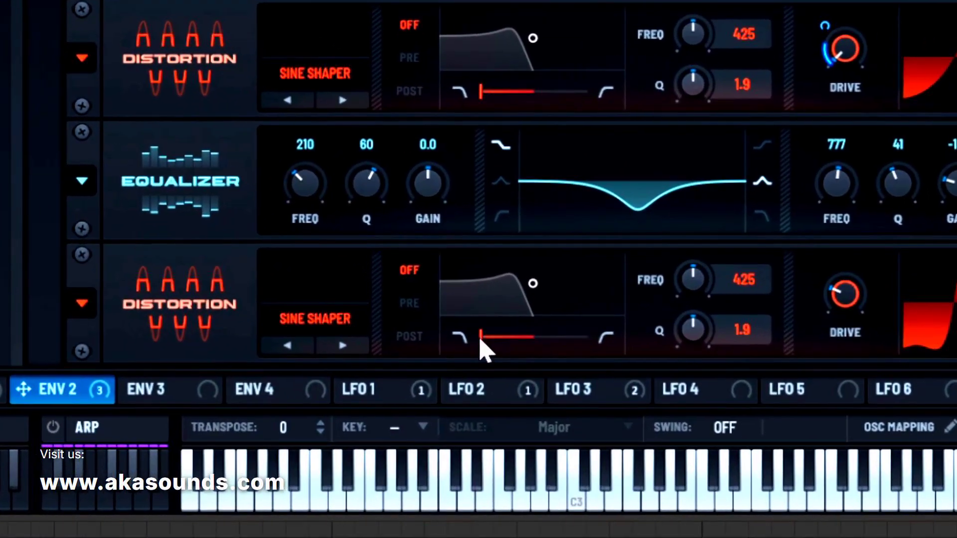
pyautogui.click(63, 283)
pyautogui.moveTo(513, 323); pyautogui.dragTo(605, 339)
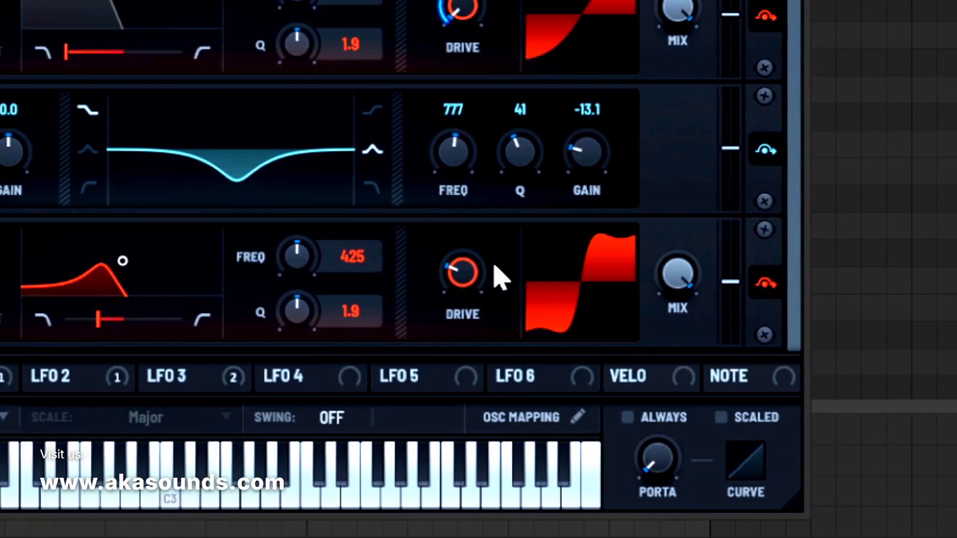
pyautogui.moveTo(710, 273); pyautogui.dragTo(692, 372)
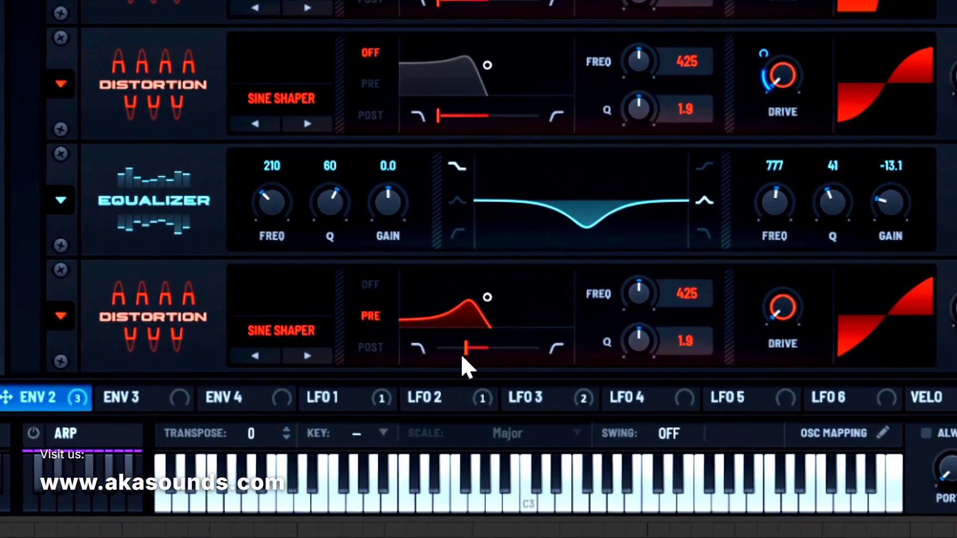
# - Shape the last distortion's pre-filter into a band-pass at frequency 765 with Q 1.3
pyautogui.moveTo(155, 324); pyautogui.dragTo(208, 335)
pyautogui.moveTo(476, 344); pyautogui.dragTo(528, 342)
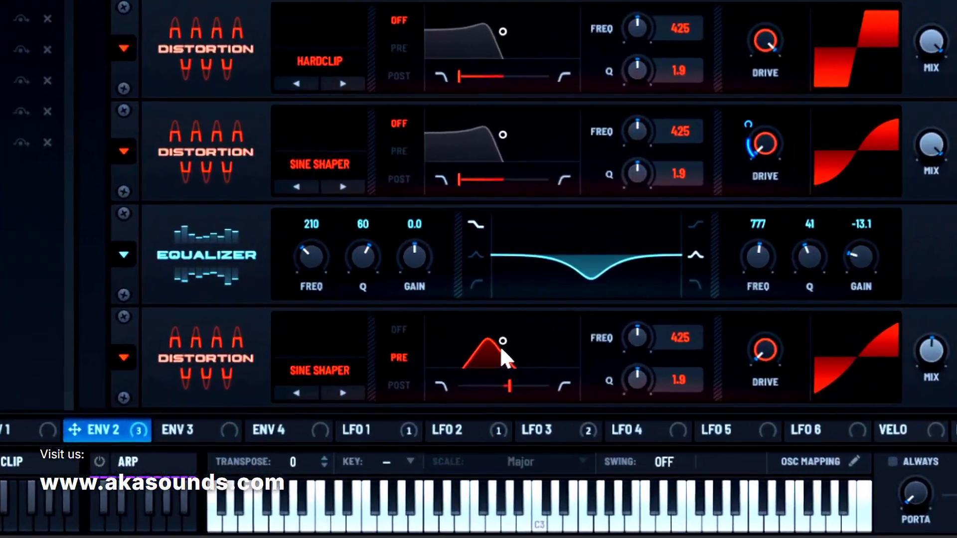
pyautogui.moveTo(431, 261); pyautogui.dragTo(416, 276)
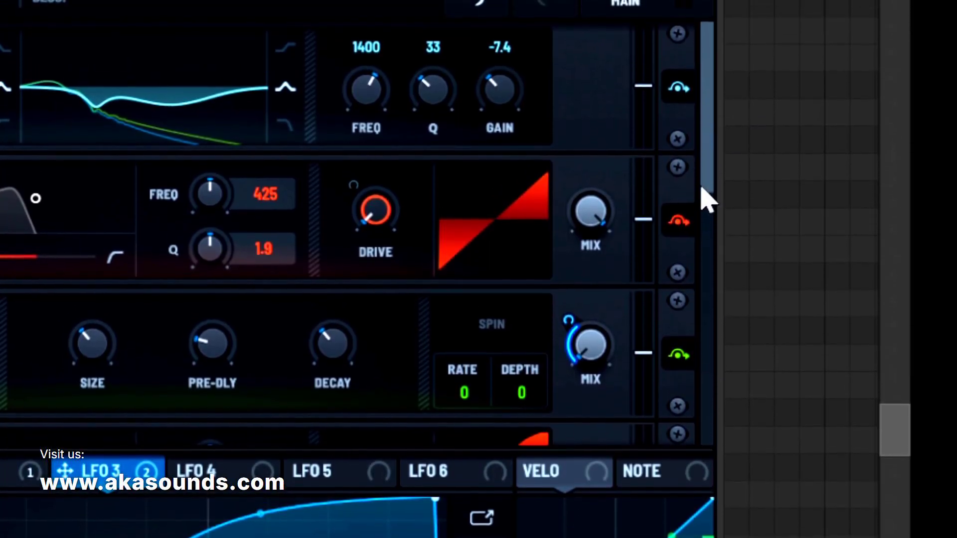
# - Modulate the last distortion's drive with LFO 3, and readjust its filter toward low-pass with the mix about halfway
pyautogui.moveTo(702, 227); pyautogui.dragTo(701, 400)
pyautogui.moveTo(700, 276); pyautogui.dragTo(707, 375)
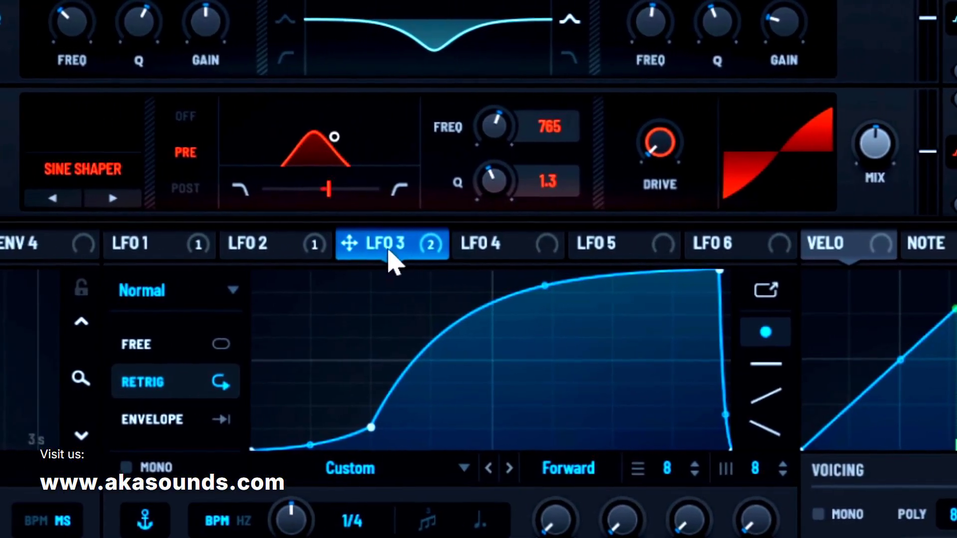
pyautogui.moveTo(391, 260); pyautogui.dragTo(656, 168)
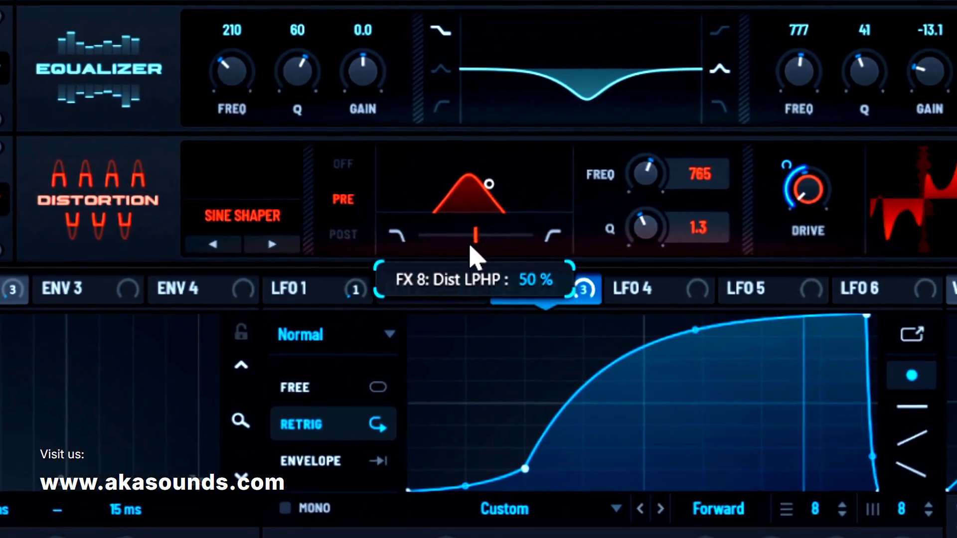
pyautogui.moveTo(473, 256); pyautogui.dragTo(425, 259)
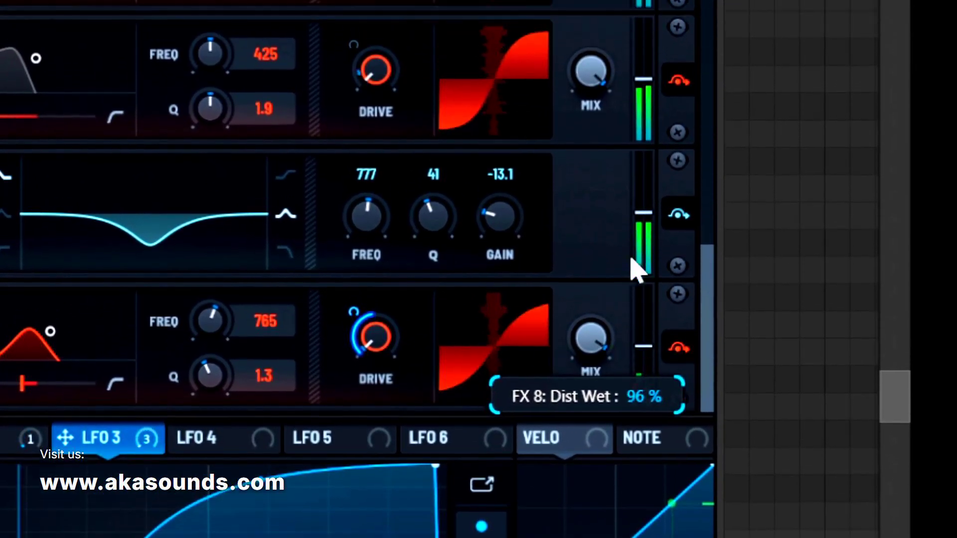
pyautogui.moveTo(638, 272); pyautogui.dragTo(630, 301)
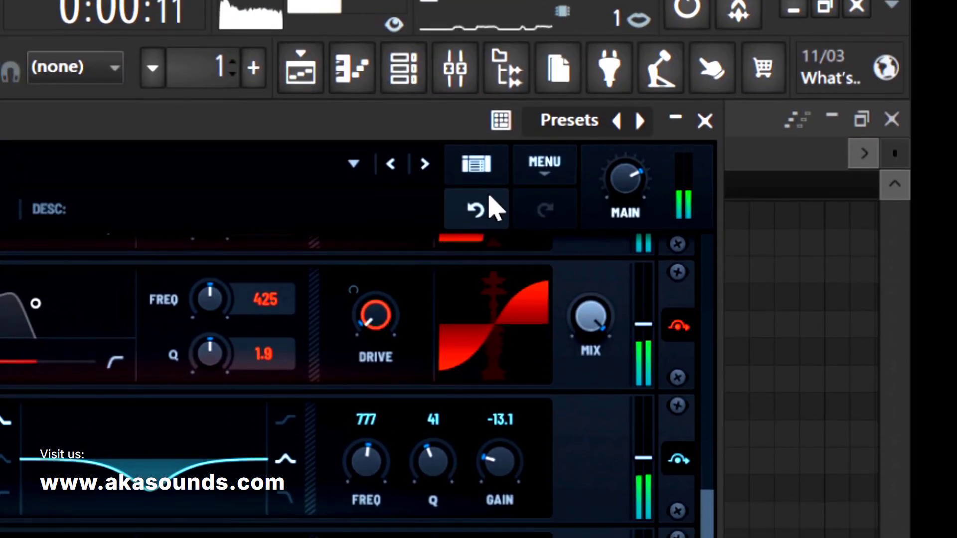
# - Append an Equalizer at the end of the chain and make its high band a peak with Q 34 and gain 0
pyautogui.click(494, 67)
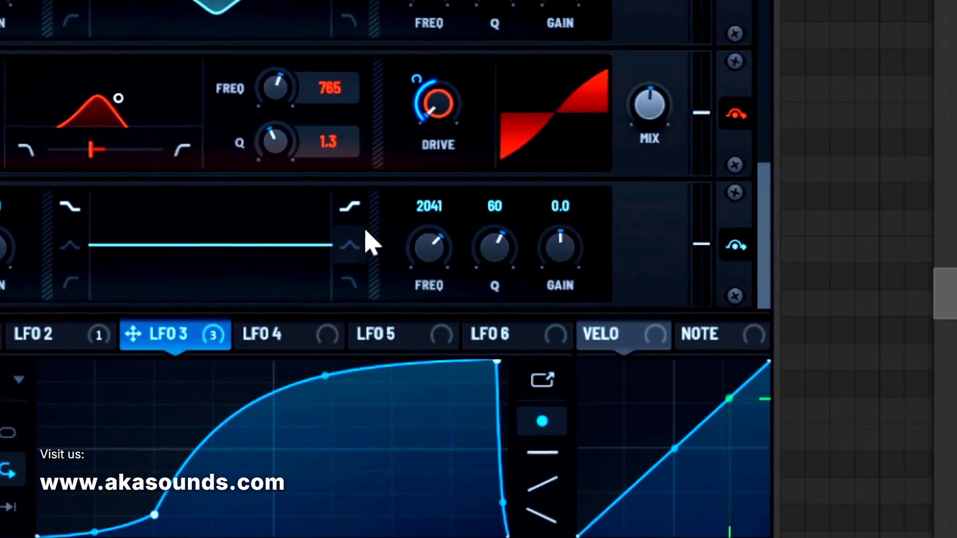
pyautogui.click(364, 234)
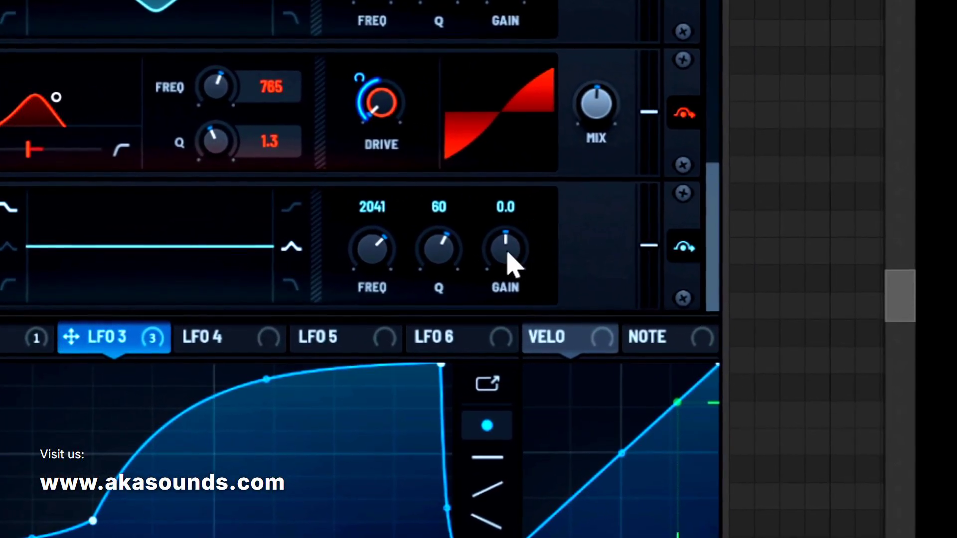
pyautogui.moveTo(563, 252); pyautogui.dragTo(567, 211)
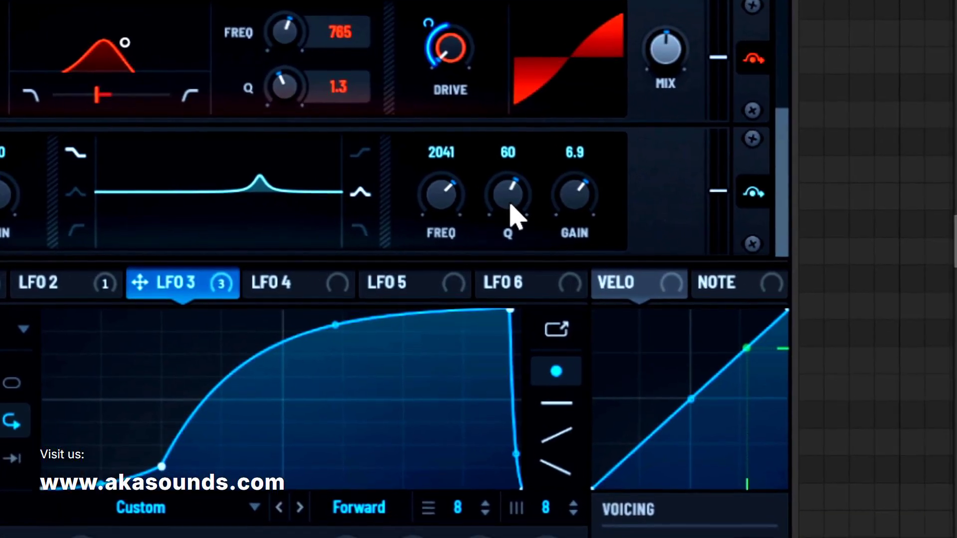
pyautogui.moveTo(501, 239); pyautogui.dragTo(517, 380)
pyautogui.moveTo(457, 299); pyautogui.dragTo(457, 267)
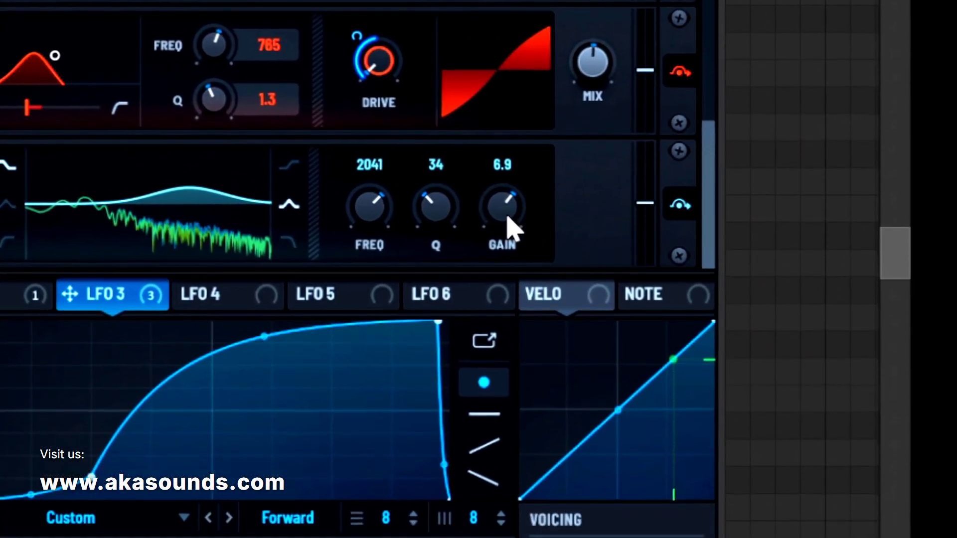
pyautogui.doubleClick(510, 249)
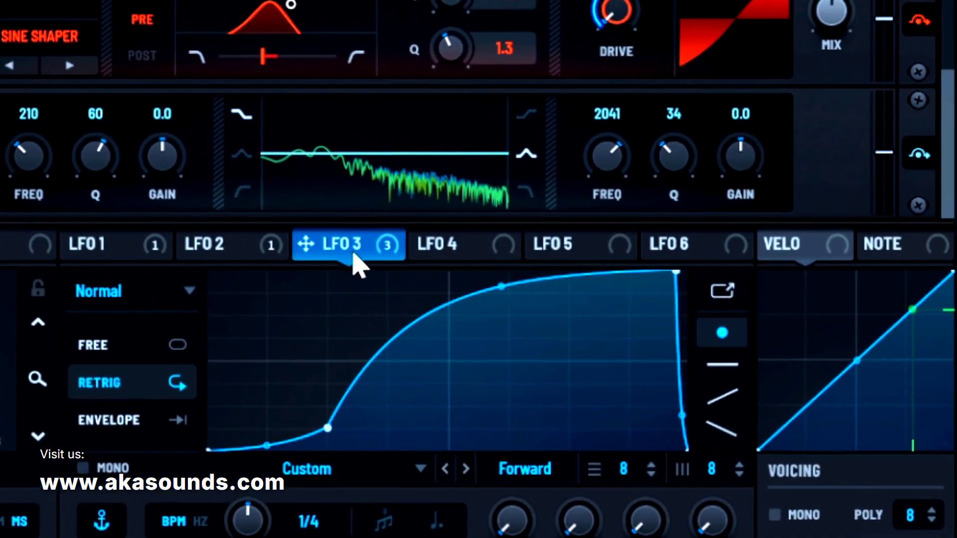
# - Modulate the last Equalizer's high-band gain upward with LFO 3 and set that band's Q to 24
pyautogui.moveTo(128, 338); pyautogui.dragTo(454, 257)
pyautogui.moveTo(510, 239); pyautogui.dragTo(565, 227)
pyautogui.moveTo(491, 235)
pyautogui.mouseDown()
pyautogui.moveTo(480, 224)
pyautogui.moveTo(481, 238)
pyautogui.mouseUp()
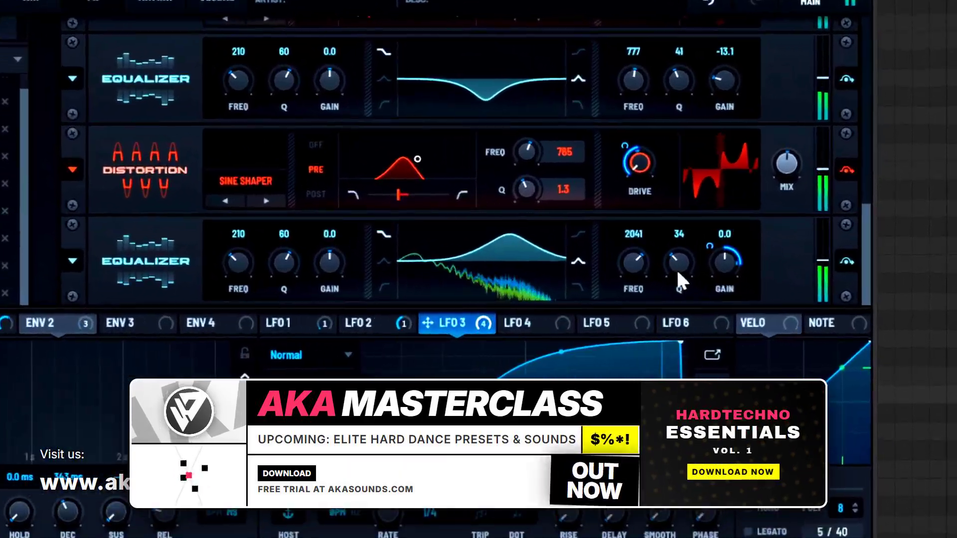
pyautogui.moveTo(429, 244); pyautogui.dragTo(473, 270)
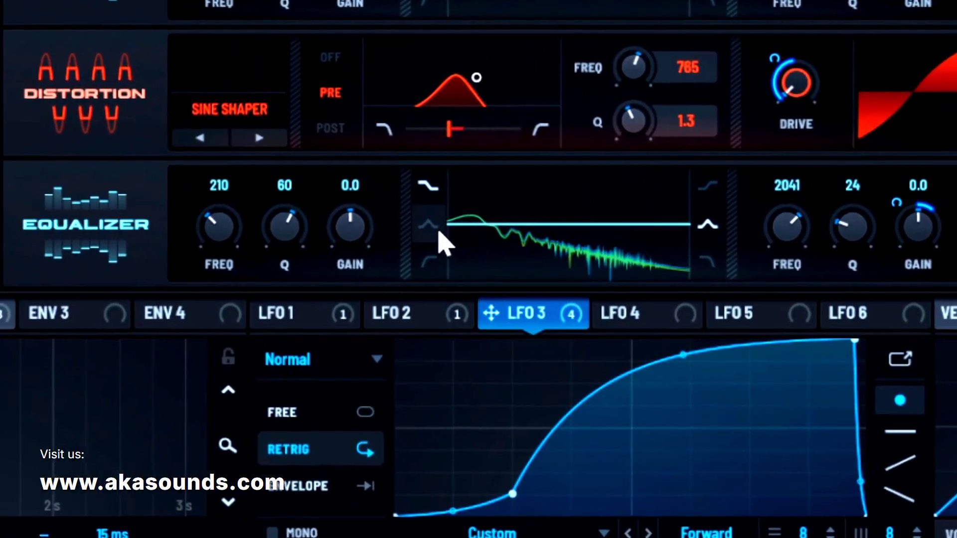
# - Make the last Equalizer's low band a peak and modulate its gain with LFO 3 by a negative amount of about -21%
pyautogui.click(434, 228)
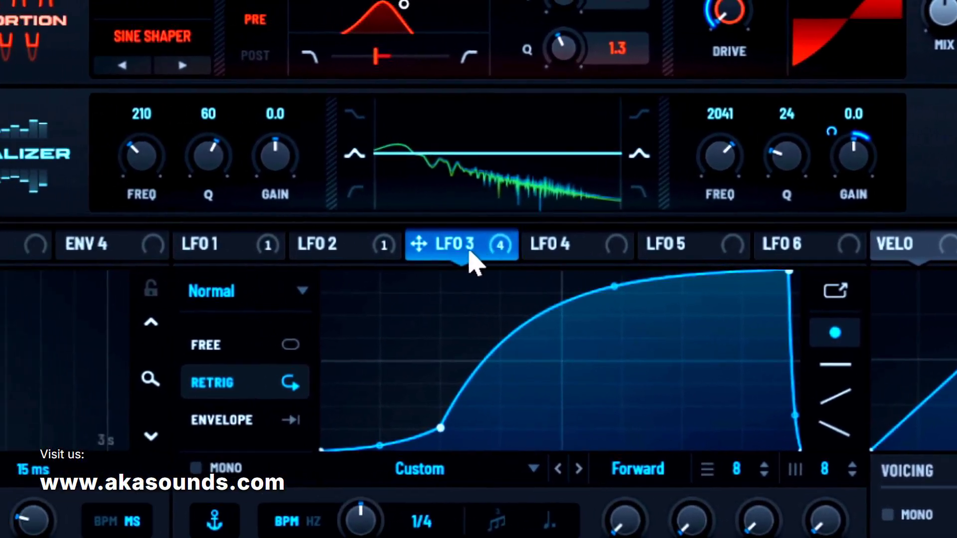
pyautogui.moveTo(537, 313); pyautogui.dragTo(351, 230)
pyautogui.moveTo(461, 229); pyautogui.dragTo(465, 381)
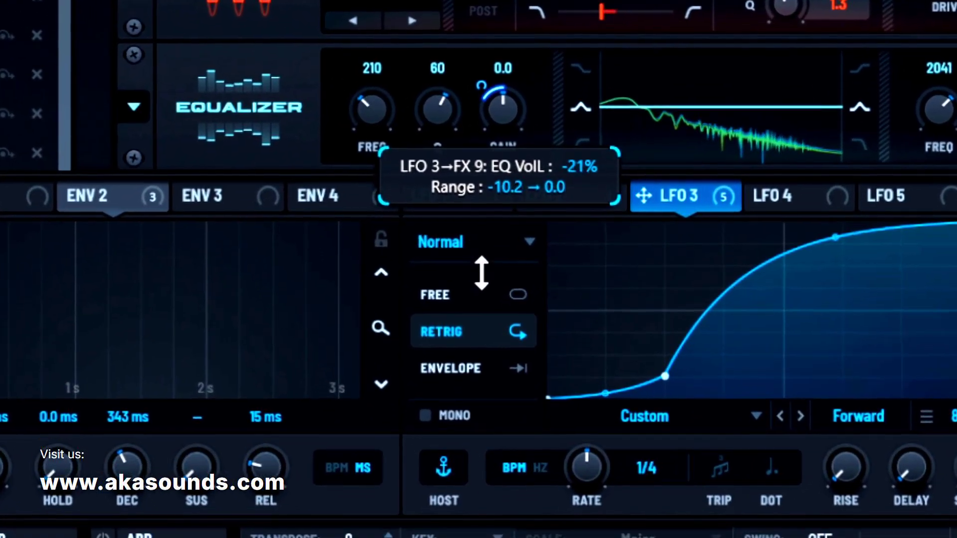
pyautogui.moveTo(481, 273); pyautogui.dragTo(475, 255)
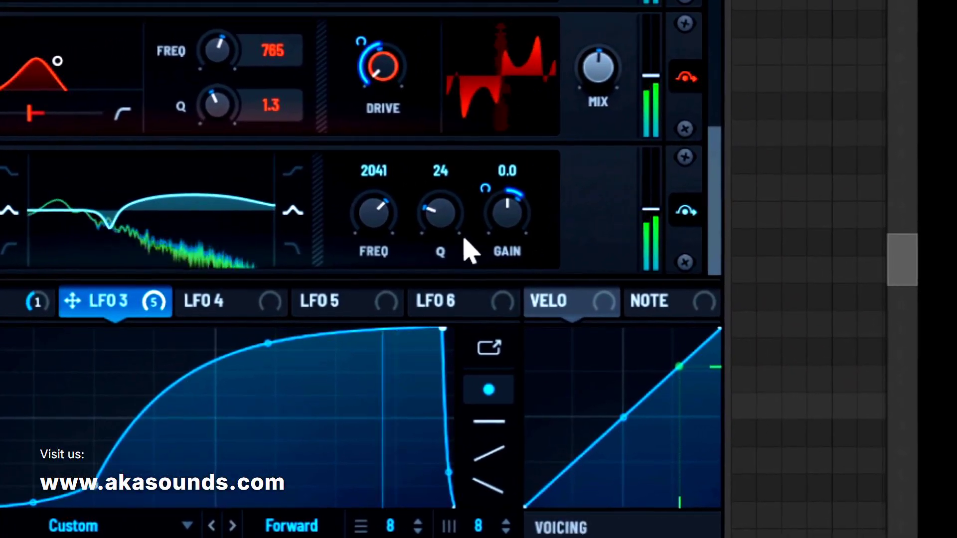
# - Retune the last Equalizer's high band to 1400 Hz with Q 34 and its low band to 178 Hz
pyautogui.moveTo(451, 239); pyautogui.dragTo(461, 259)
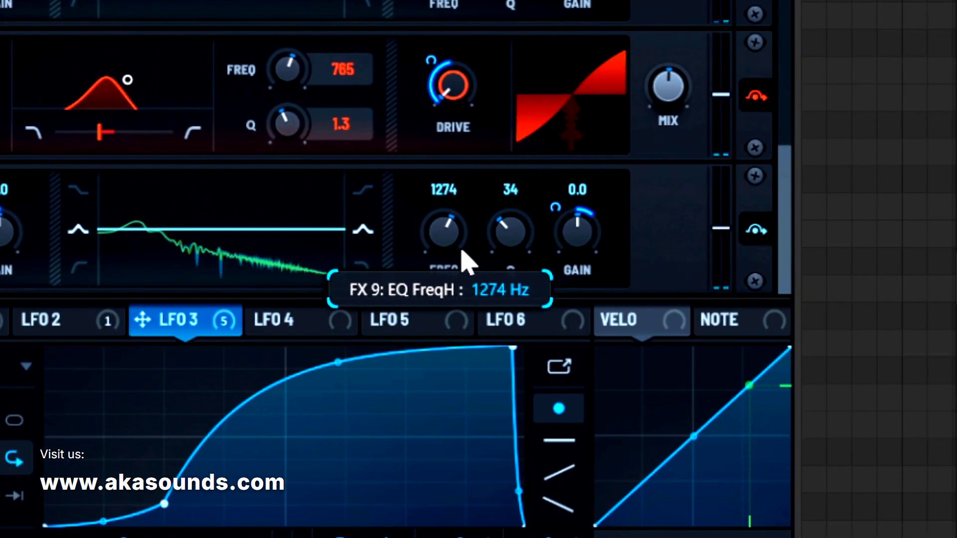
pyautogui.moveTo(462, 252); pyautogui.dragTo(460, 241)
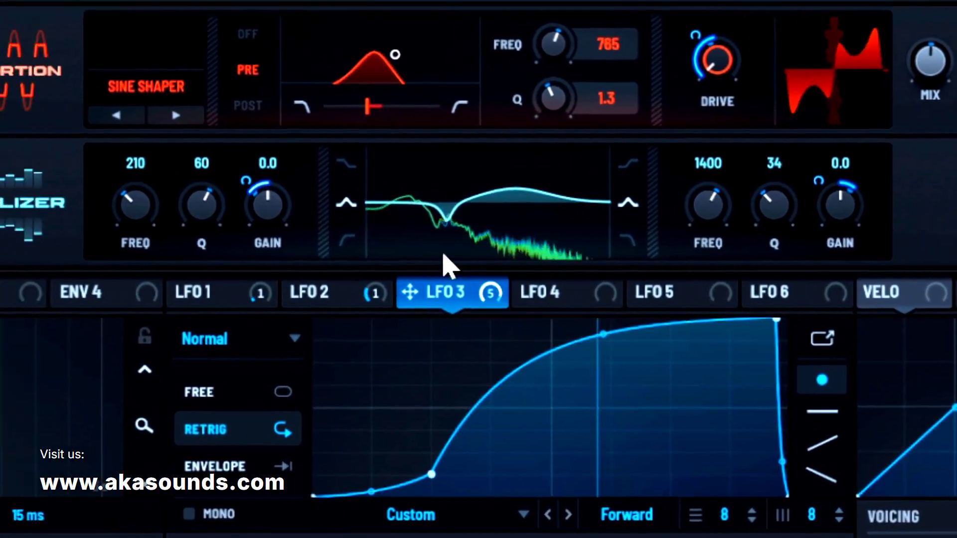
pyautogui.moveTo(154, 213); pyautogui.dragTo(161, 235)
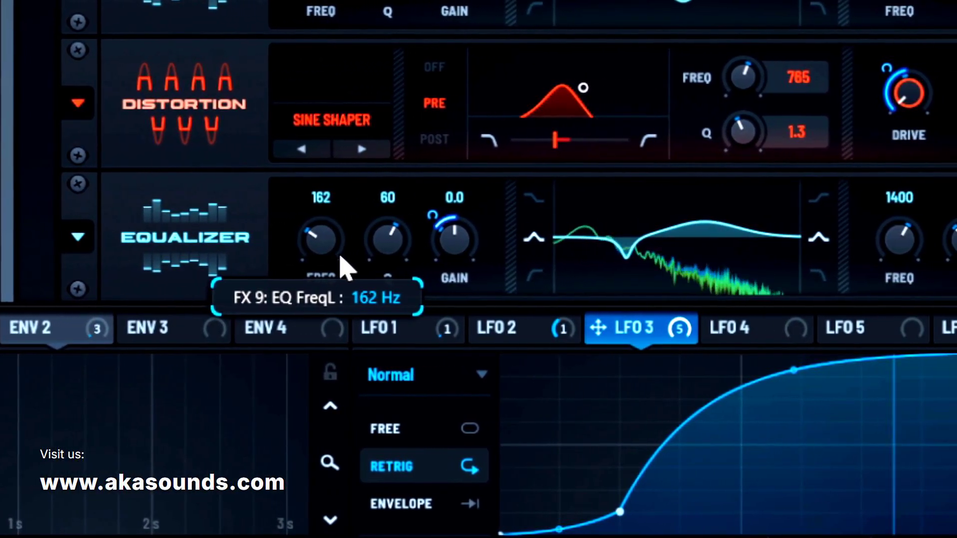
pyautogui.moveTo(341, 257); pyautogui.dragTo(341, 257)
pyautogui.moveTo(322, 255); pyautogui.dragTo(323, 252)
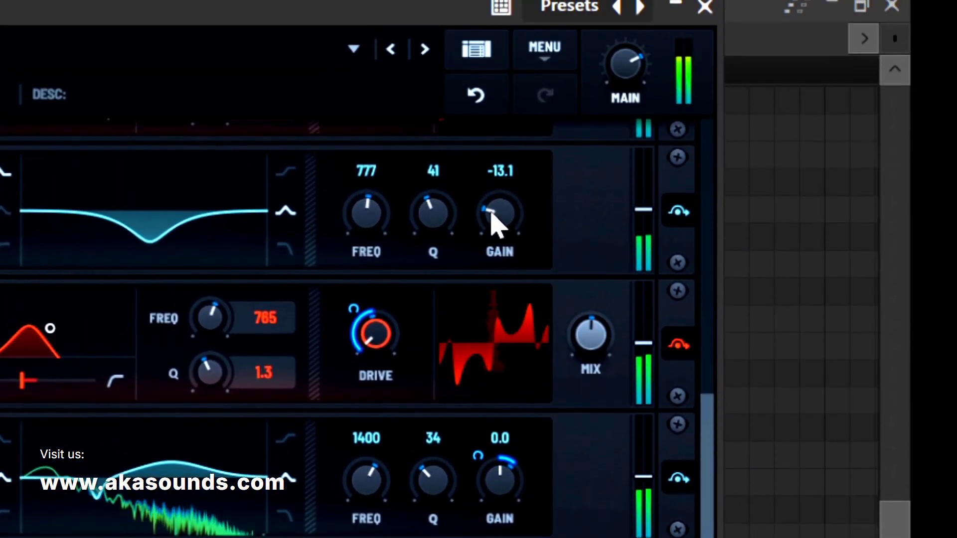
# - Readjust the high-band gain cut of the Equalizer centred at 777 Hz, trying about -20.2 dB
pyautogui.moveTo(499, 22); pyautogui.dragTo(501, 53)
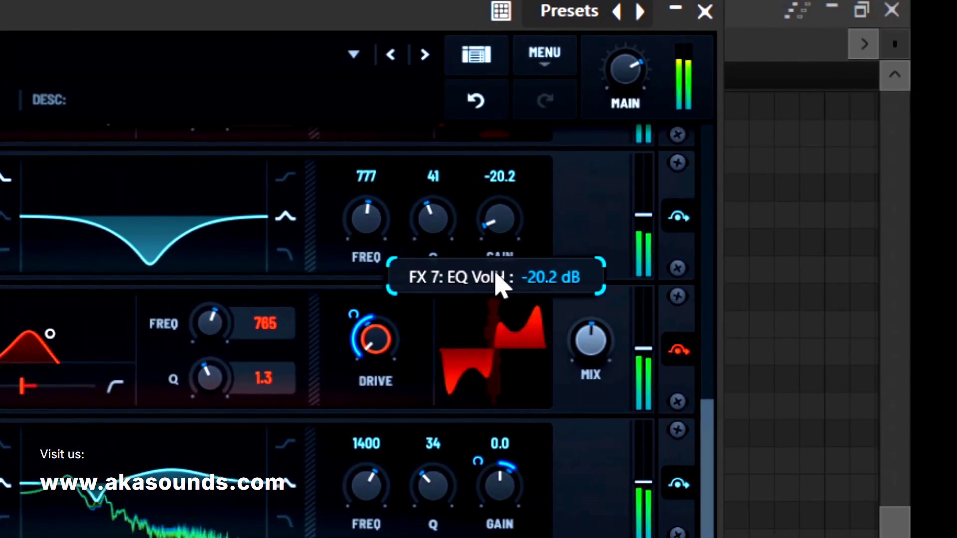
pyautogui.moveTo(500, 269); pyautogui.dragTo(502, 244)
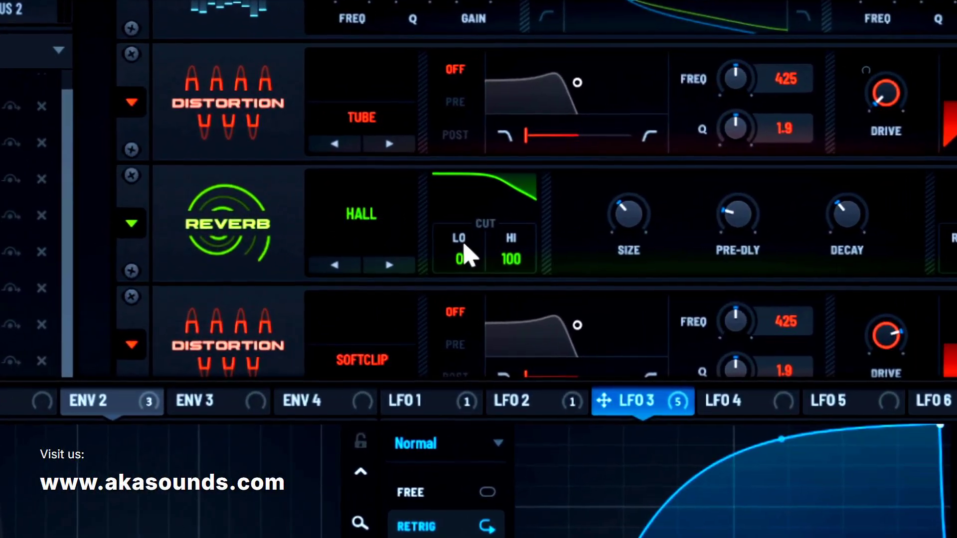
# - Adjust the Hall reverb's low cut and set the LFO 3 modulation of its mix to about 28%
pyautogui.moveTo(477, 260)
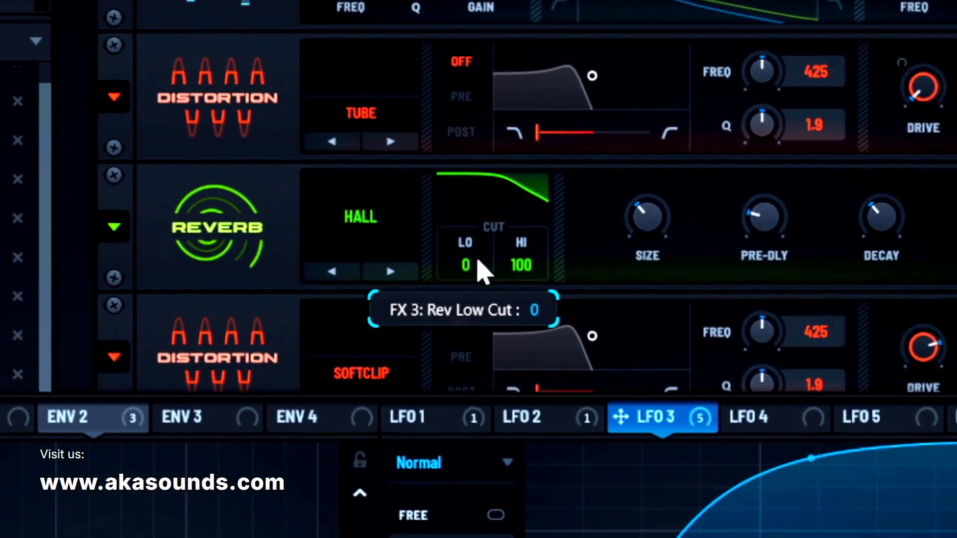
pyautogui.moveTo(477, 260); pyautogui.dragTo(493, 137)
pyautogui.moveTo(477, 269); pyautogui.dragTo(440, 537)
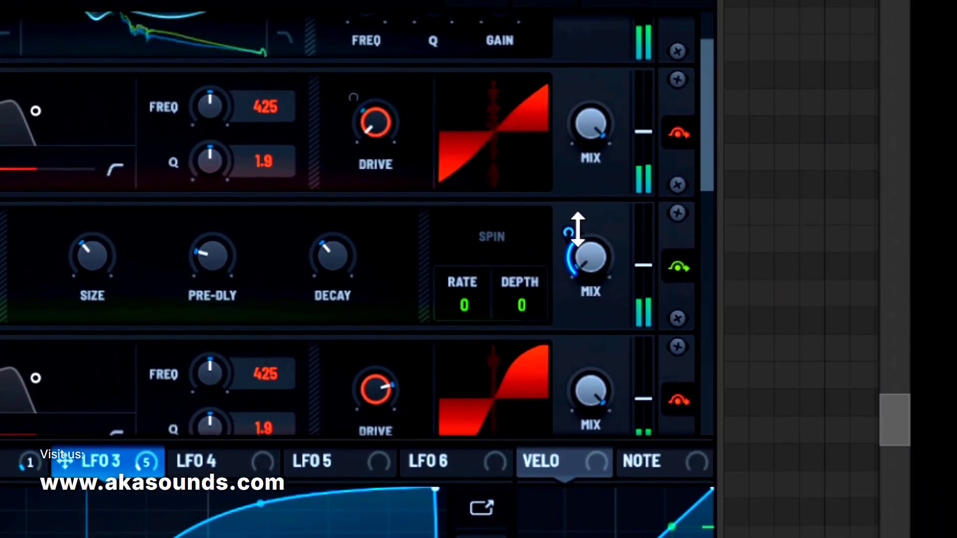
pyautogui.moveTo(574, 234)
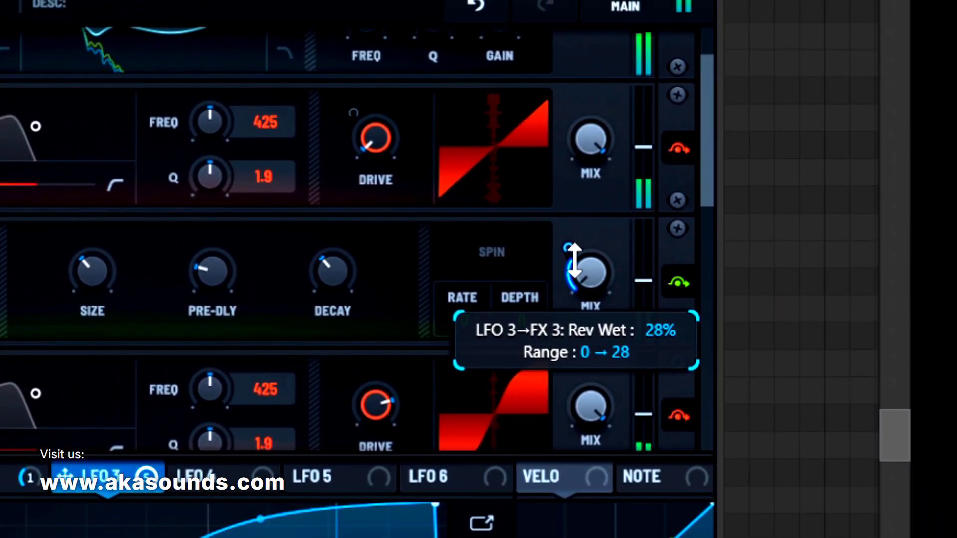
pyautogui.moveTo(574, 260); pyautogui.dragTo(575, 255)
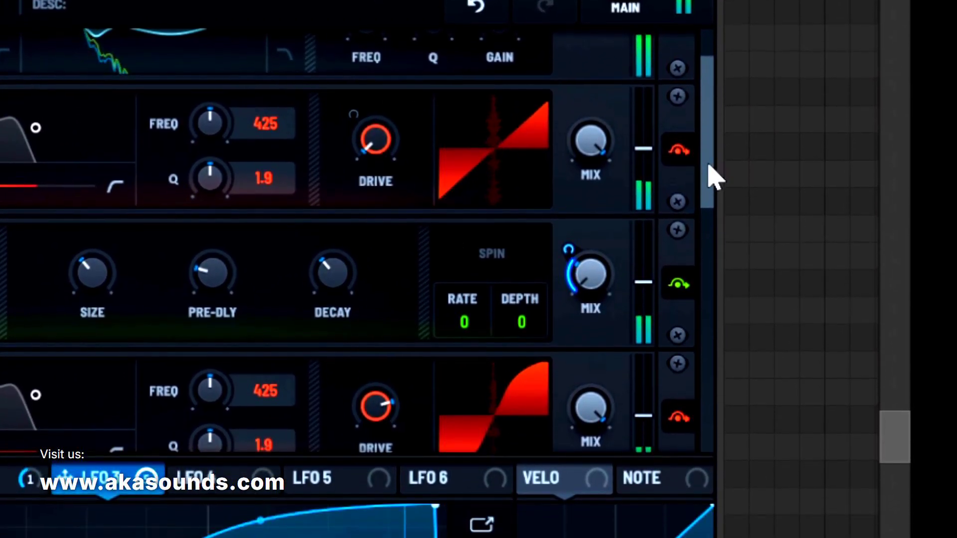
# - Give the Diode 2 distortion at the chain's end a low drive and reduced mix, and adjust the drive of a Hardclip distortion after it
pyautogui.moveTo(707, 189); pyautogui.dragTo(727, 508)
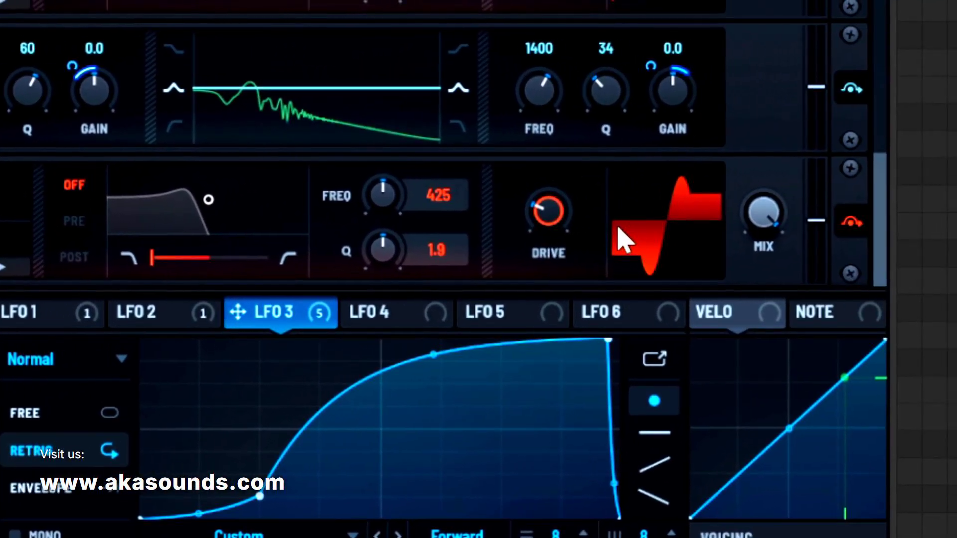
pyautogui.moveTo(946, 106)
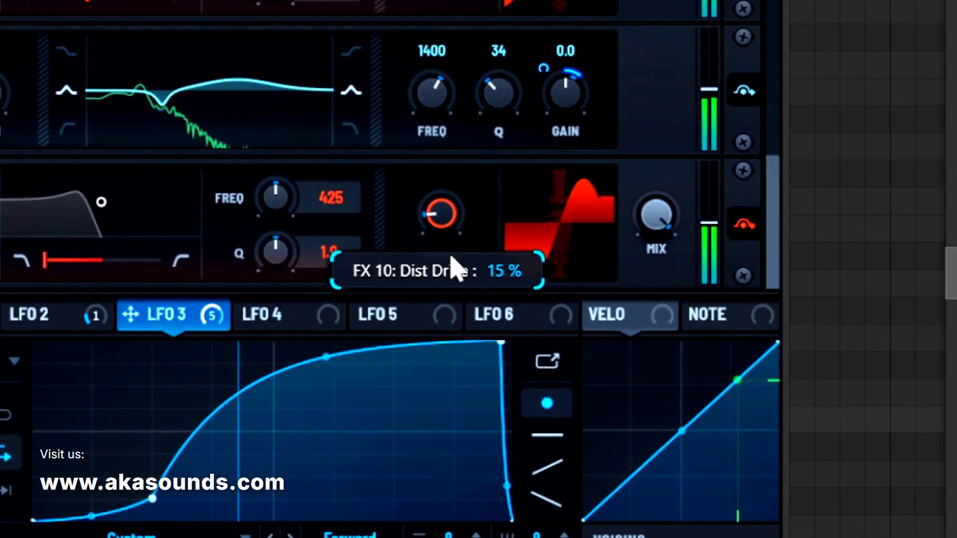
pyautogui.moveTo(454, 277); pyautogui.dragTo(460, 245)
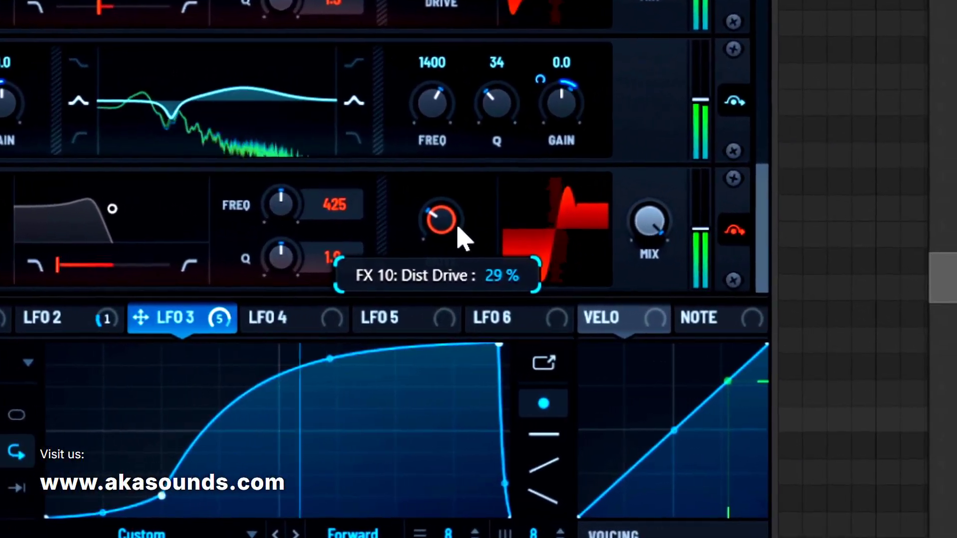
pyautogui.moveTo(399, 241); pyautogui.dragTo(399, 245)
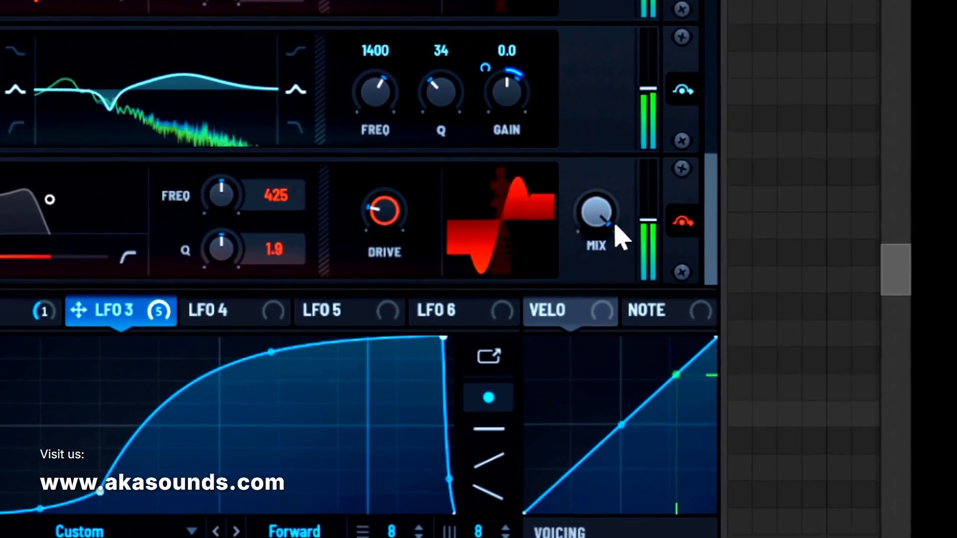
pyautogui.moveTo(615, 226); pyautogui.dragTo(610, 277)
pyautogui.moveTo(605, 244); pyautogui.dragTo(606, 263)
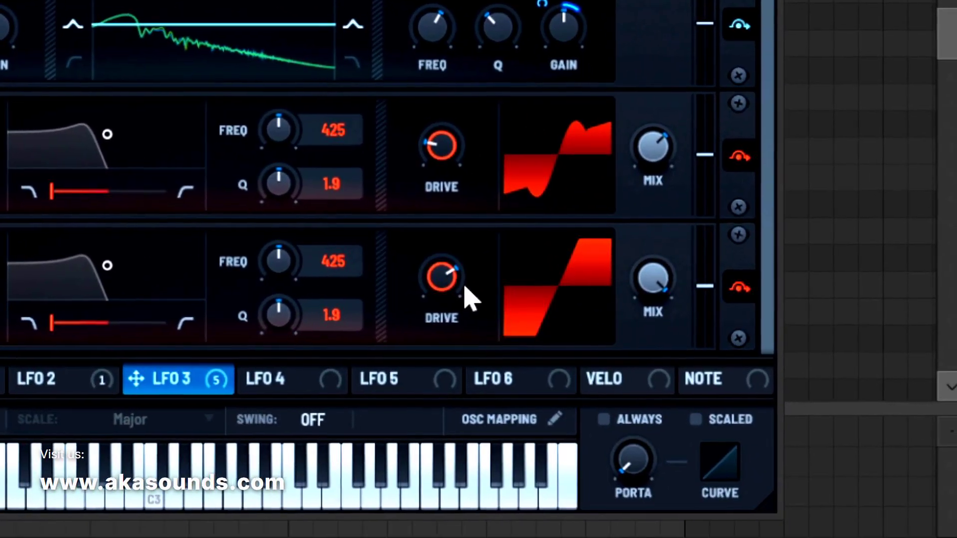
pyautogui.moveTo(468, 299)
pyautogui.mouseDown()
pyautogui.moveTo(466, 181)
pyautogui.moveTo(454, 223)
pyautogui.moveTo(464, 310)
pyautogui.mouseUp()
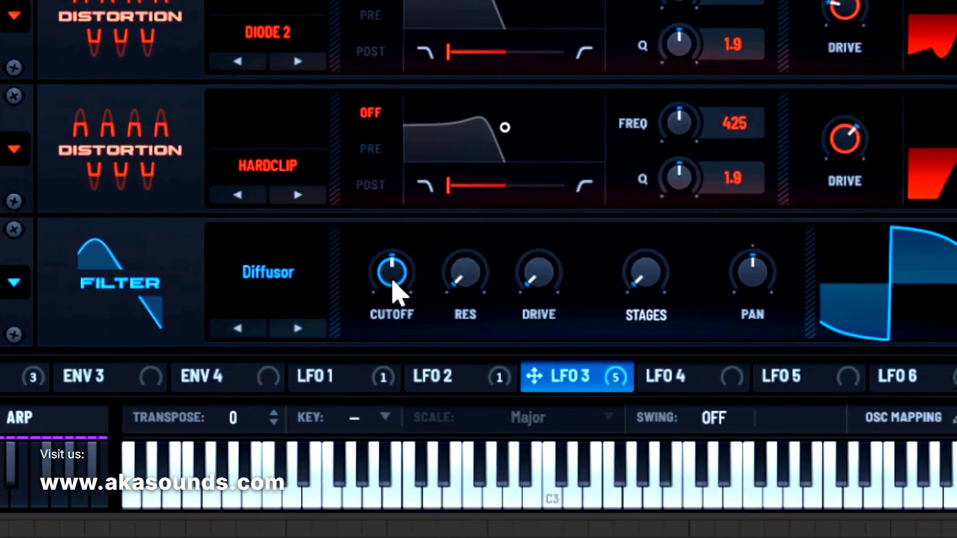
# - Shape the Diffusor filter at the end of the chain with a low cutoff, about half stages and full mix
pyautogui.moveTo(393, 289); pyautogui.dragTo(392, 345)
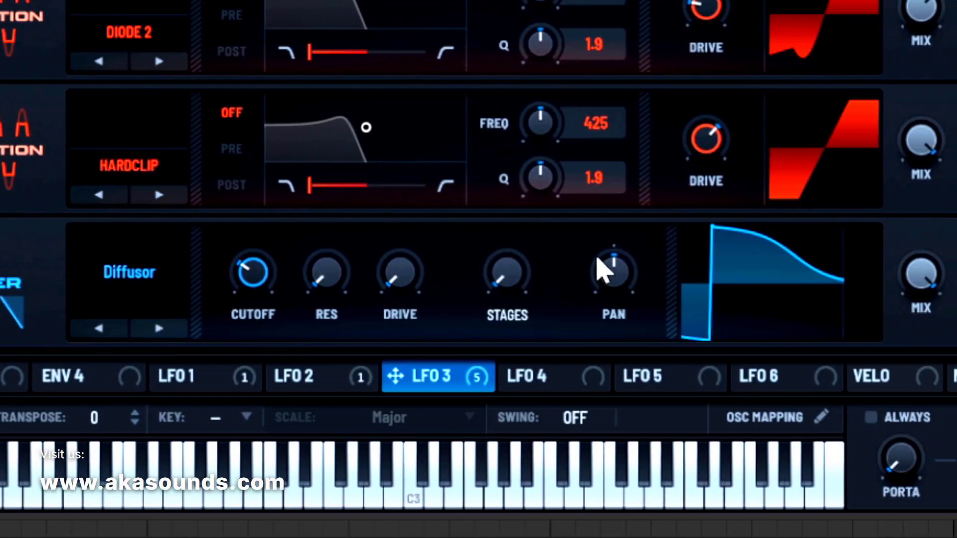
pyautogui.moveTo(645, 269); pyautogui.dragTo(667, 129)
pyautogui.moveTo(447, 179); pyautogui.dragTo(438, 177)
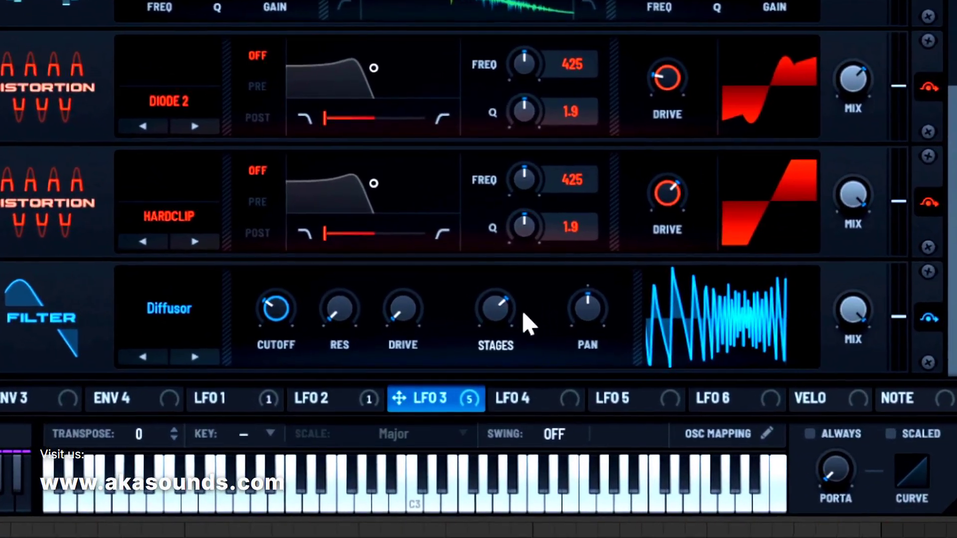
pyautogui.moveTo(320, 277); pyautogui.dragTo(319, 317)
pyautogui.moveTo(504, 320); pyautogui.dragTo(508, 314)
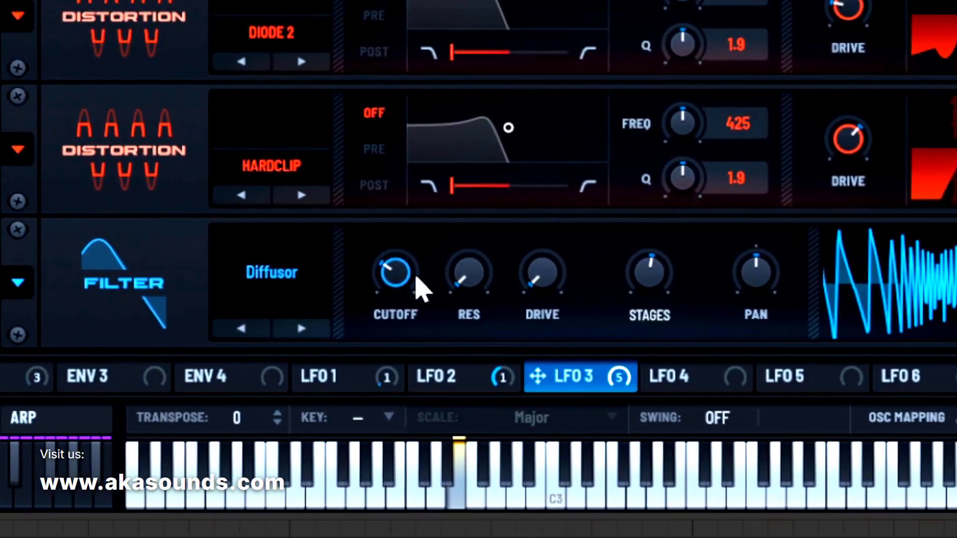
pyautogui.moveTo(275, 281); pyautogui.dragTo(263, 315)
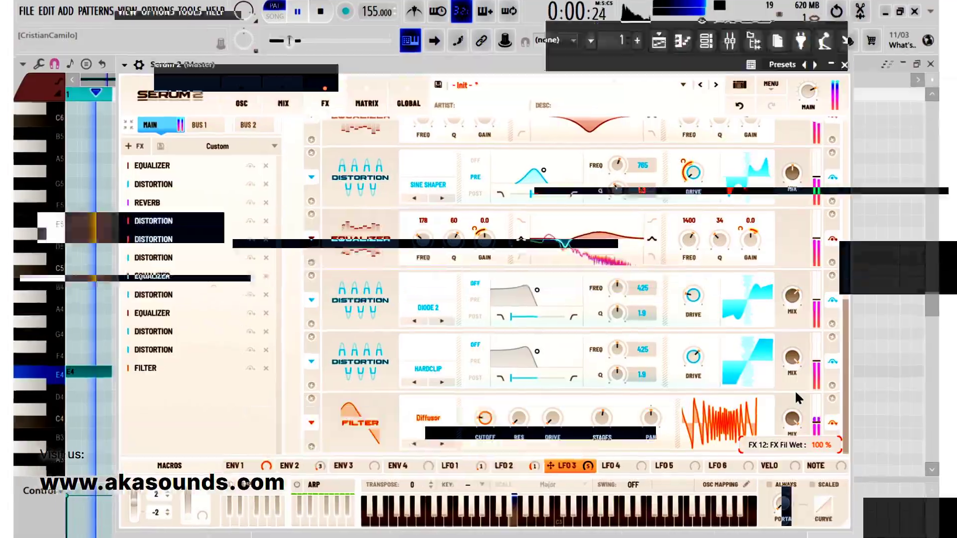
pyautogui.moveTo(794, 391); pyautogui.dragTo(601, 260)
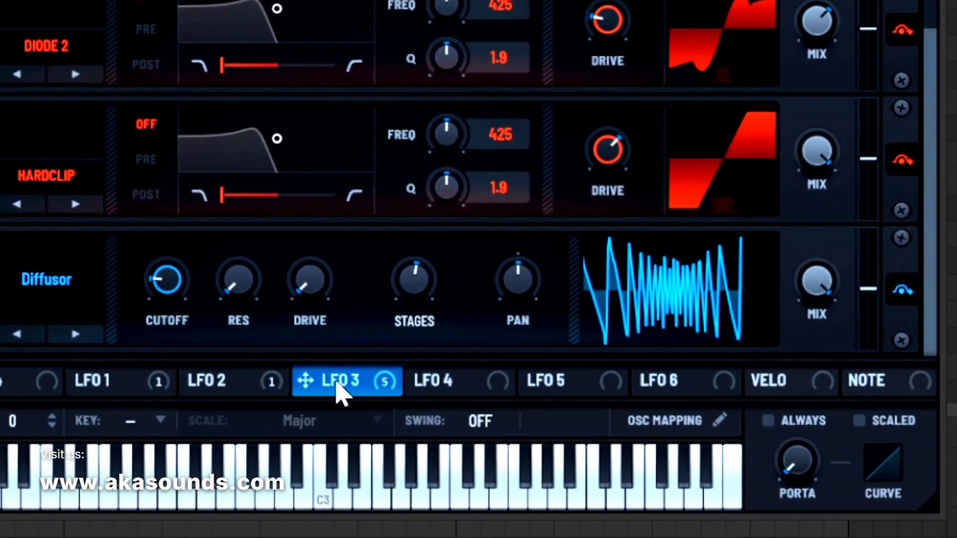
# - Modulate the Diffusor filter's mix with LFO 3 and raise its cutoff to about 1044 Hz
pyautogui.moveTo(337, 386); pyautogui.dragTo(796, 308)
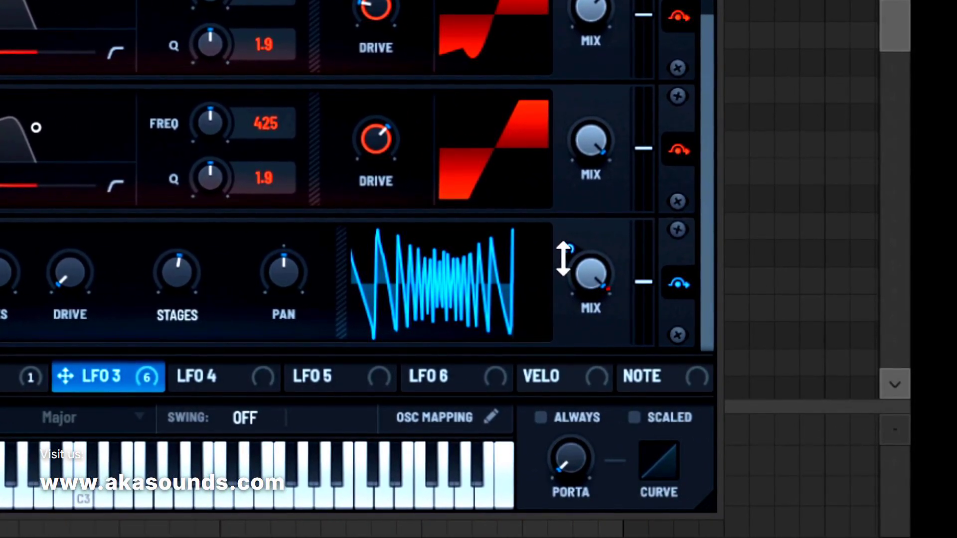
pyautogui.moveTo(557, 322)
pyautogui.mouseDown()
pyautogui.moveTo(553, 349)
pyautogui.moveTo(555, 329)
pyautogui.moveTo(563, 337)
pyautogui.mouseUp()
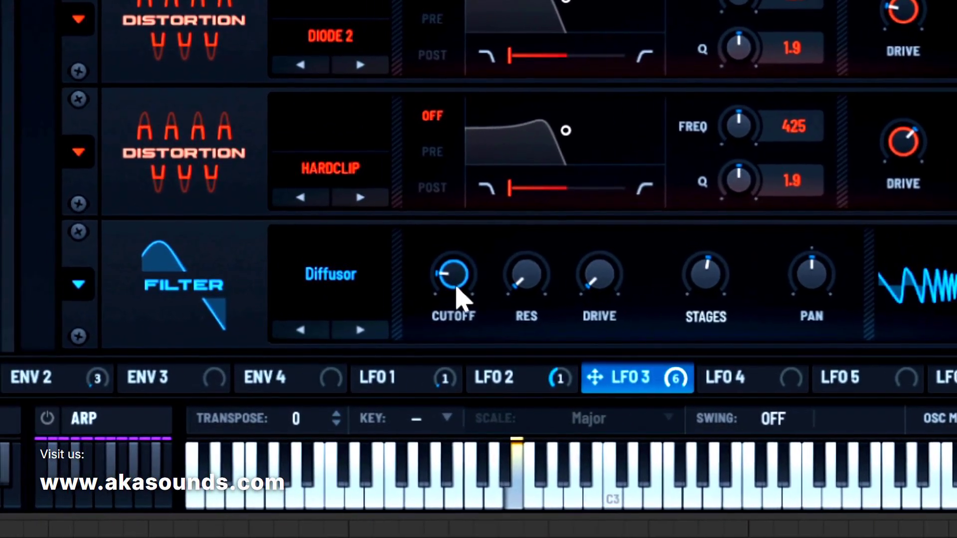
pyautogui.moveTo(406, 288); pyautogui.dragTo(406, 266)
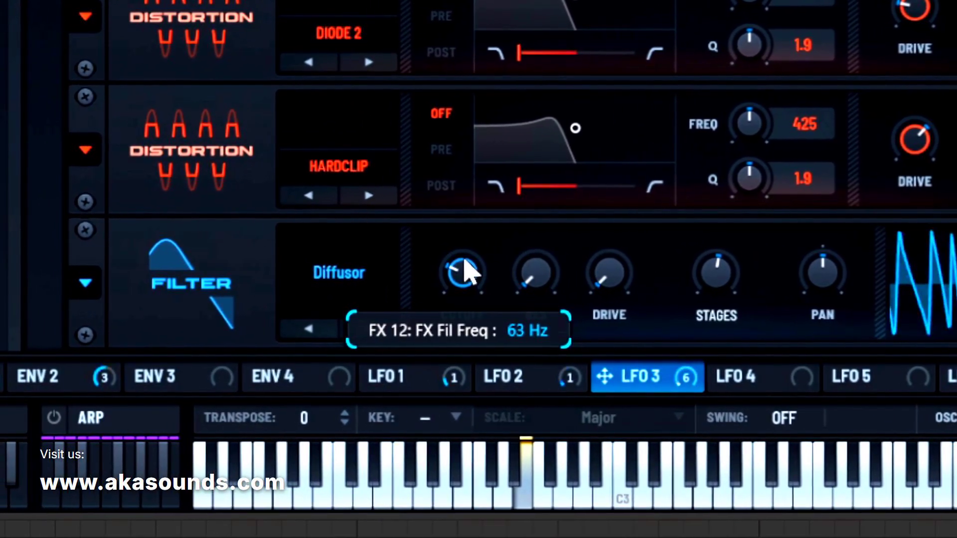
pyautogui.moveTo(469, 271); pyautogui.dragTo(487, 201)
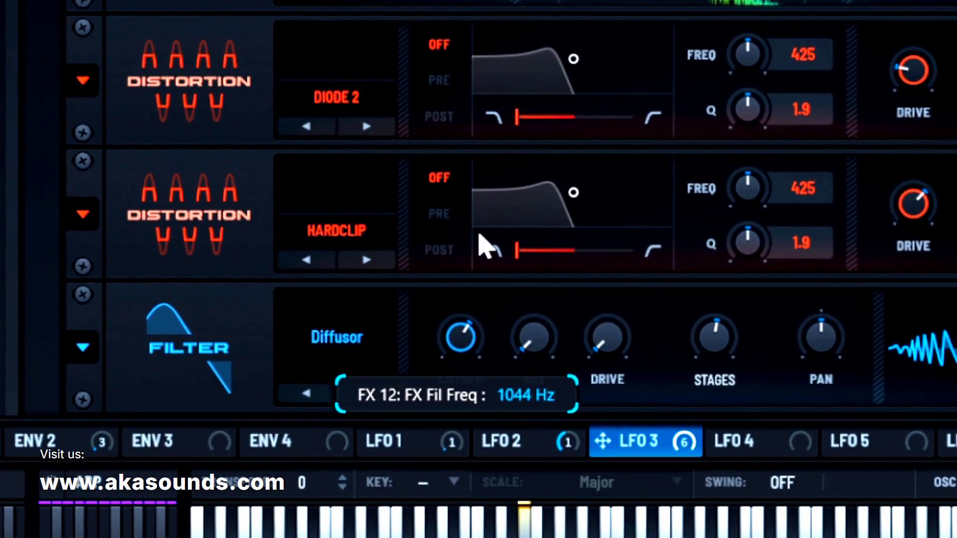
# - Lower the Diffusor filter's cutoff to about 31 Hz
pyautogui.moveTo(486, 247); pyautogui.dragTo(455, 346)
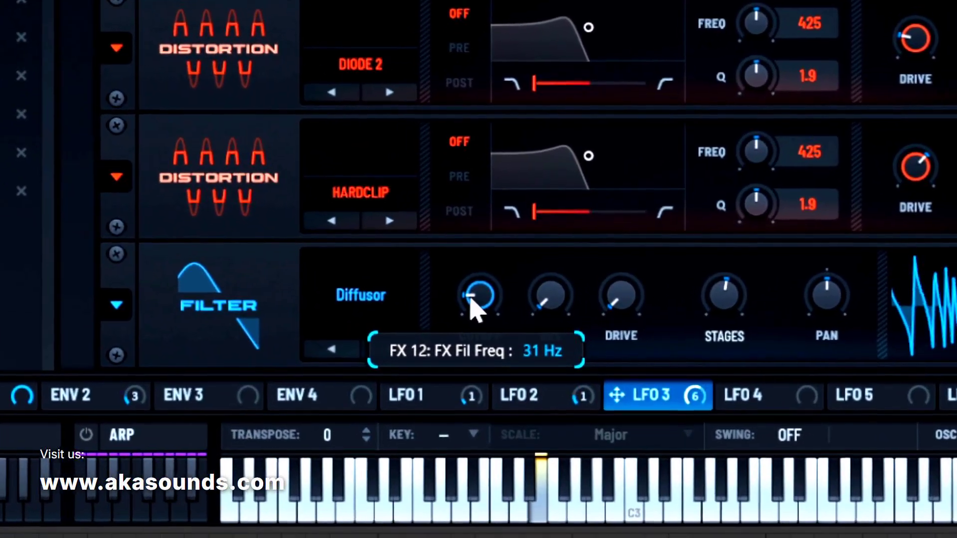
pyautogui.moveTo(461, 294)
pyautogui.mouseDown()
pyautogui.moveTo(459, 282)
pyautogui.moveTo(446, 300)
pyautogui.mouseUp()
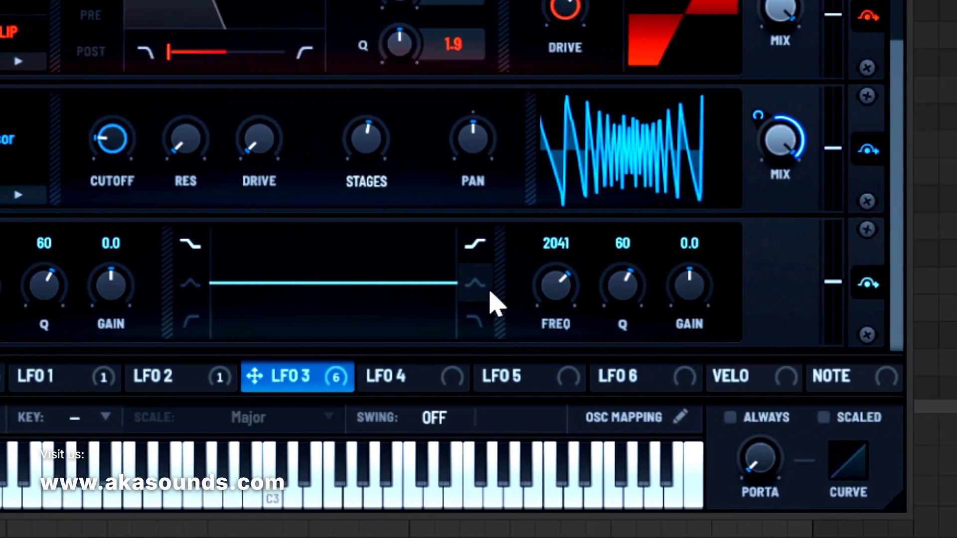
# - Switch the high band of the equalizer after the Diffusor filter to a bell cut with -12.4 gain and a Q of 42
pyautogui.click(340, 283)
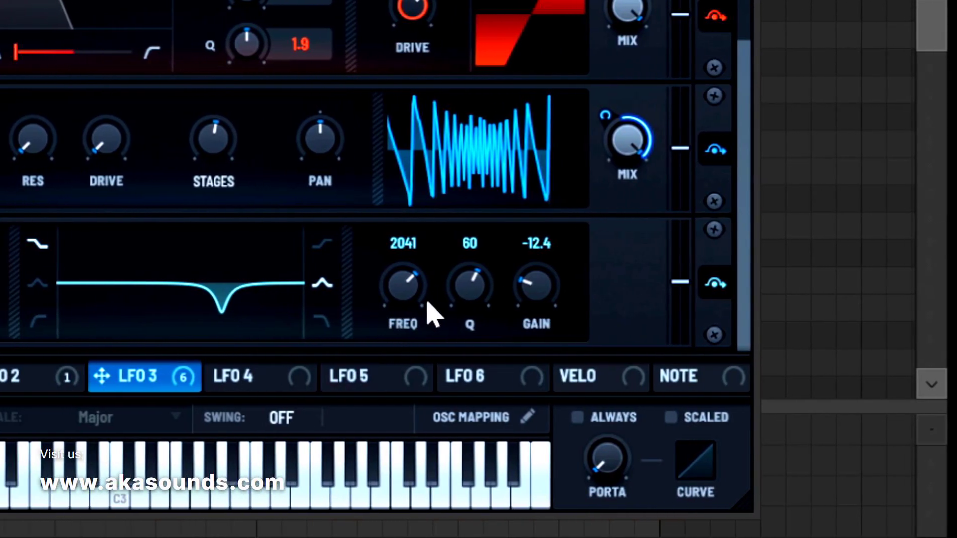
pyautogui.moveTo(399, 314); pyautogui.dragTo(373, 355)
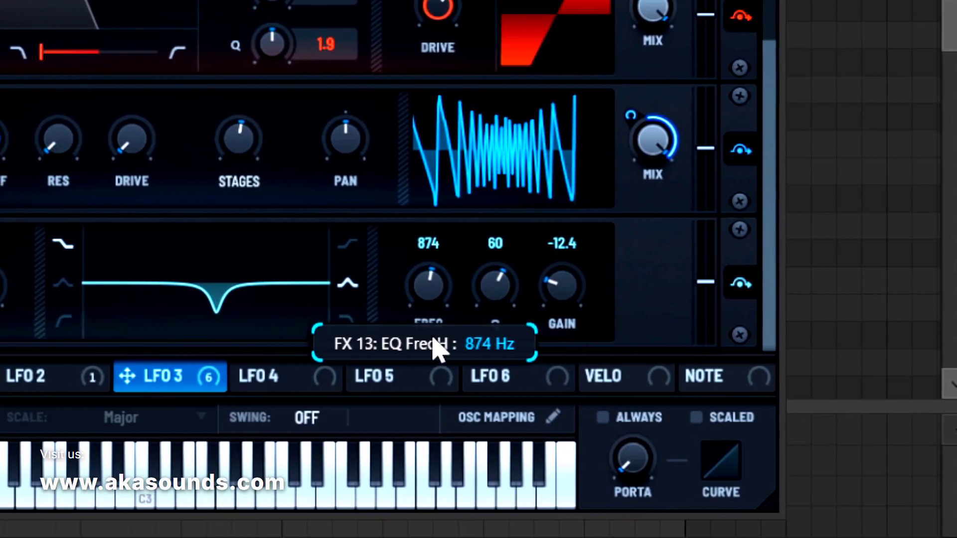
pyautogui.moveTo(486, 289); pyautogui.dragTo(487, 381)
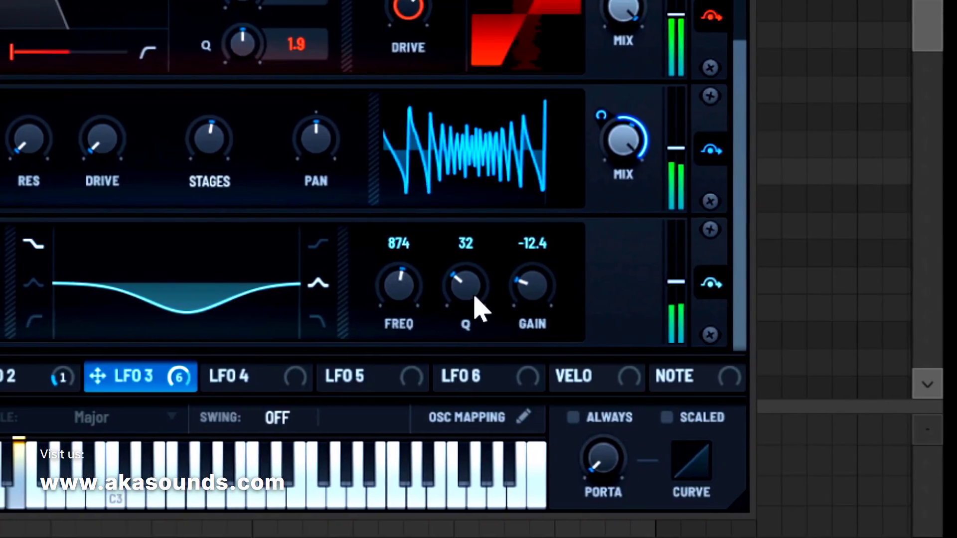
pyautogui.moveTo(476, 306); pyautogui.dragTo(487, 273)
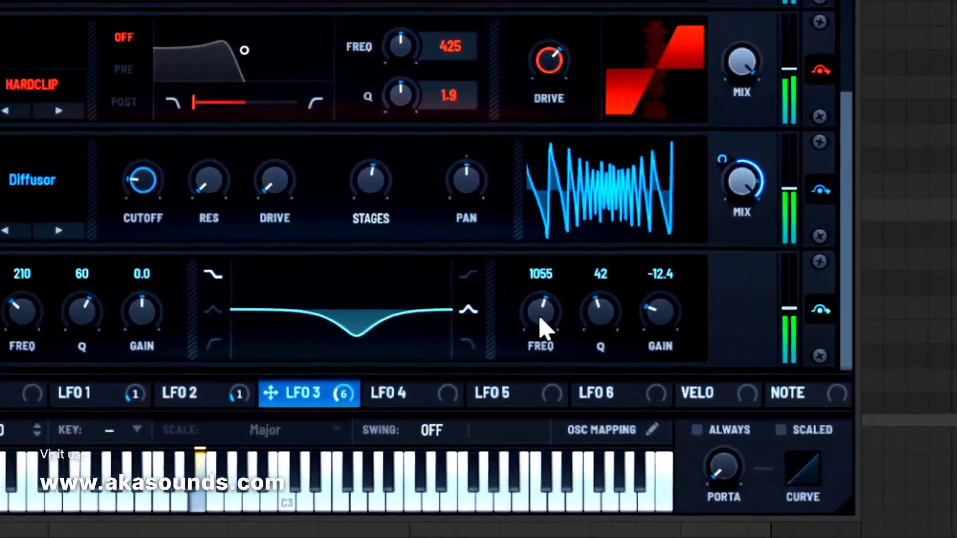
# - Sweep the bell cut's frequency on the last equalizer, settling at 983 Hz with a gain of -5.5
pyautogui.moveTo(540, 320); pyautogui.dragTo(557, 270)
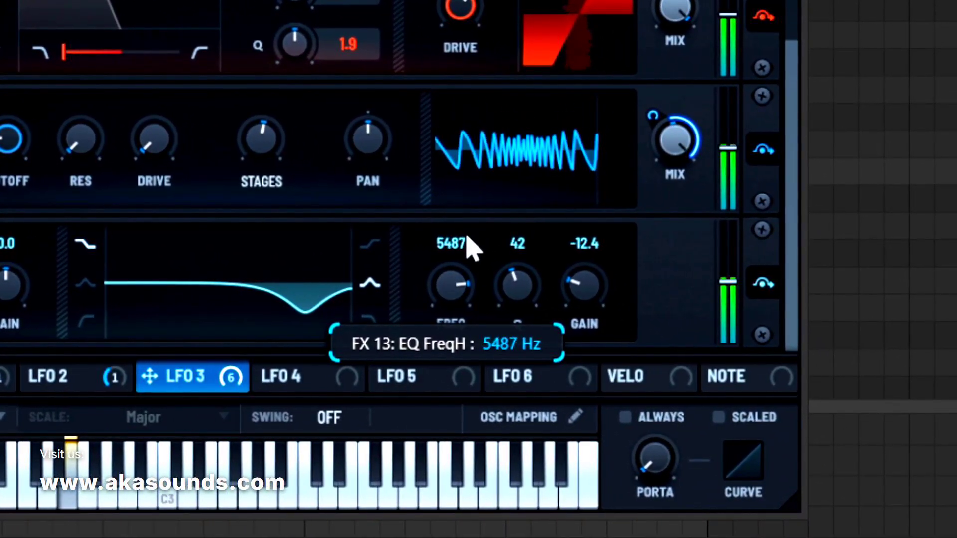
pyautogui.moveTo(471, 247); pyautogui.dragTo(452, 352)
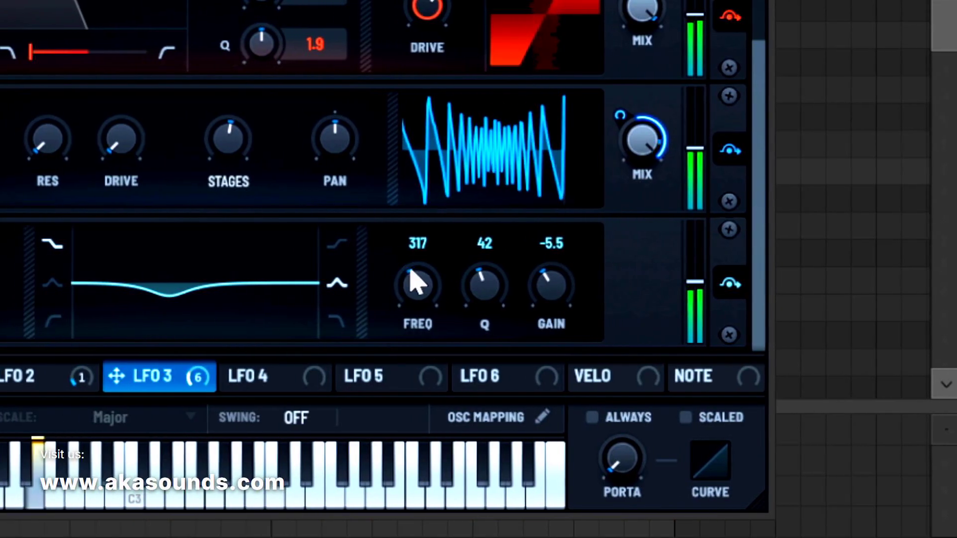
pyautogui.moveTo(360, 279); pyautogui.dragTo(383, 242)
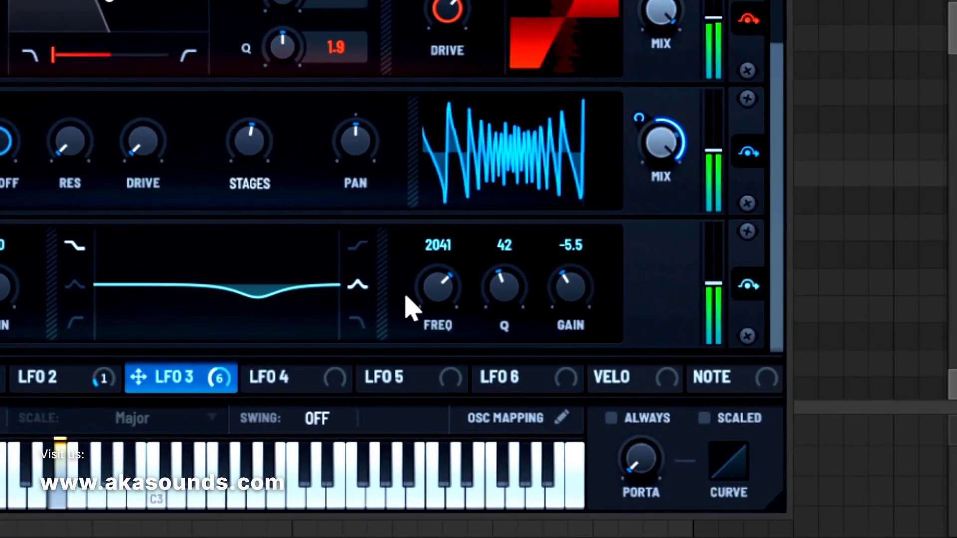
pyautogui.moveTo(451, 293); pyautogui.dragTo(698, 329)
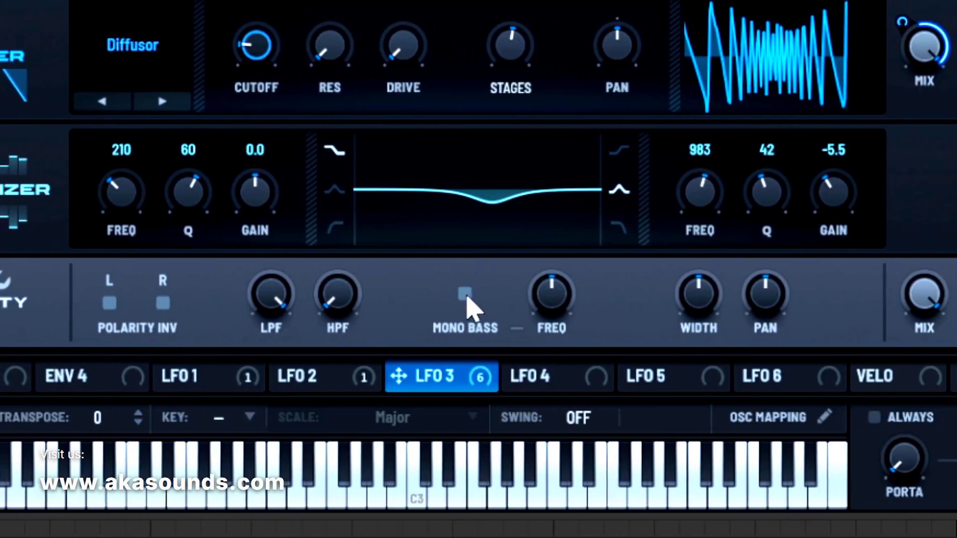
# - Enable mono bass in the Utility effect and raise its crossover frequency to somewhat above 116 Hz
pyautogui.click(465, 295)
pyautogui.moveTo(568, 297); pyautogui.dragTo(572, 272)
pyautogui.moveTo(460, 259); pyautogui.dragTo(467, 365)
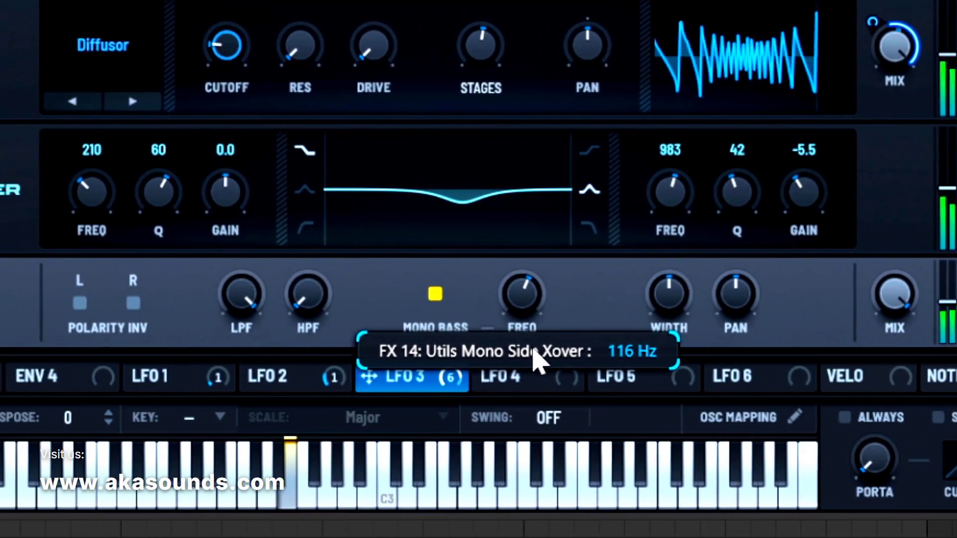
pyautogui.moveTo(533, 348); pyautogui.dragTo(533, 337)
pyautogui.moveTo(620, 367); pyautogui.dragTo(609, 360)
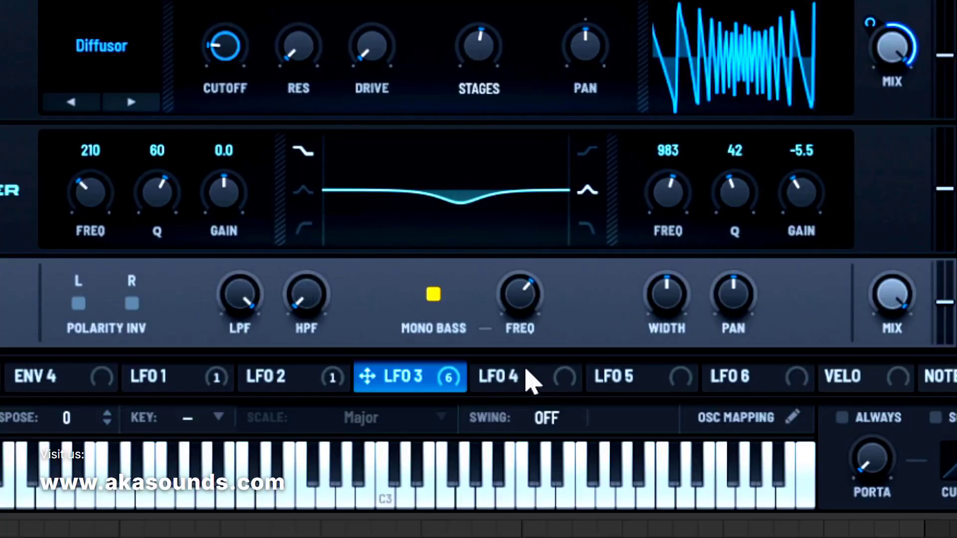
# - Shape LFO 4 to start at full level, dip early in the cycle and curve back up to full level
pyautogui.click(753, 406)
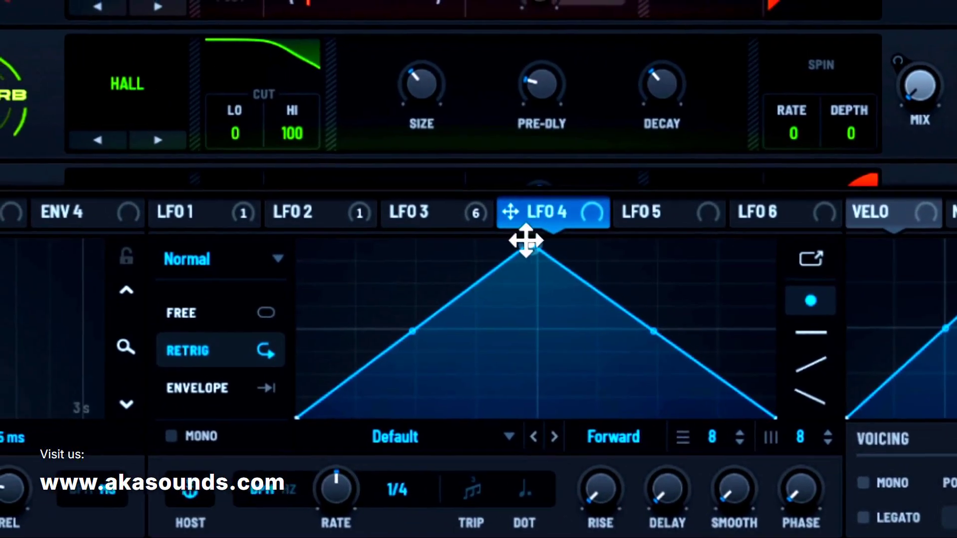
pyautogui.moveTo(526, 241); pyautogui.dragTo(239, 147)
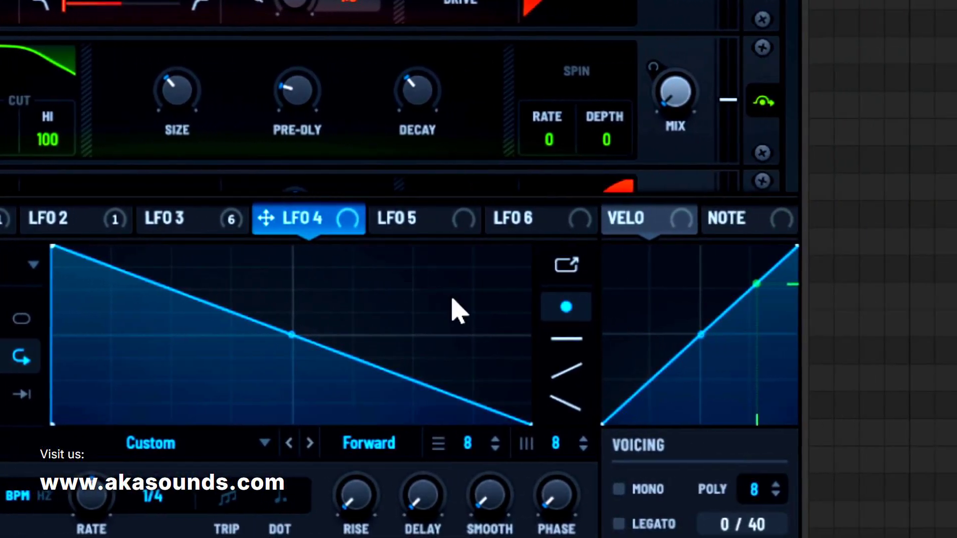
pyautogui.doubleClick(697, 303)
pyautogui.moveTo(697, 303); pyautogui.dragTo(956, 148)
pyautogui.doubleClick(445, 237)
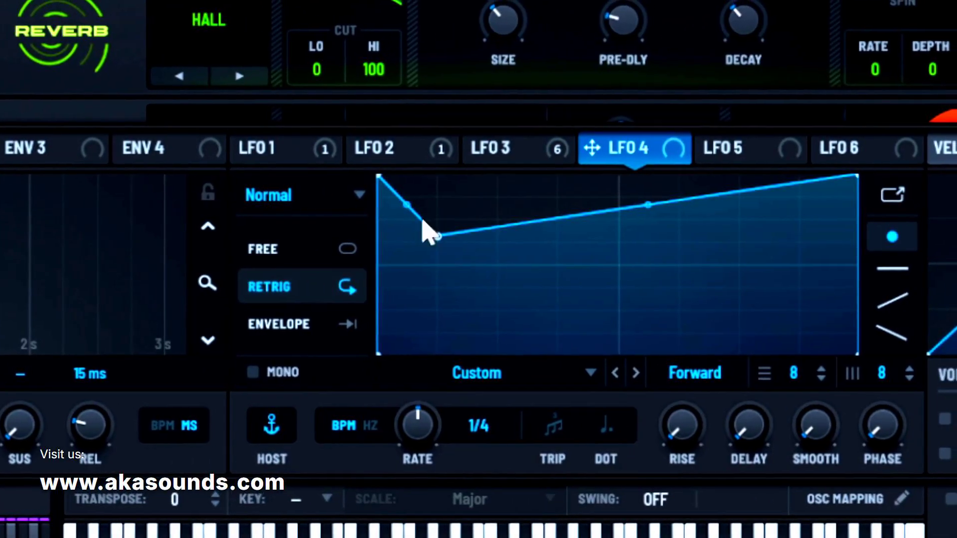
pyautogui.moveTo(413, 203); pyautogui.dragTo(413, 208)
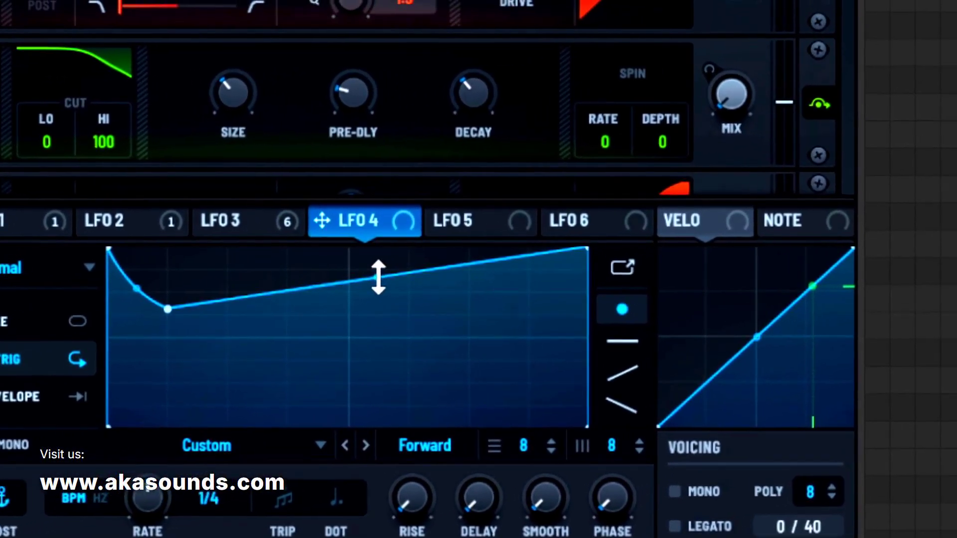
pyautogui.moveTo(529, 239); pyautogui.dragTo(533, 212)
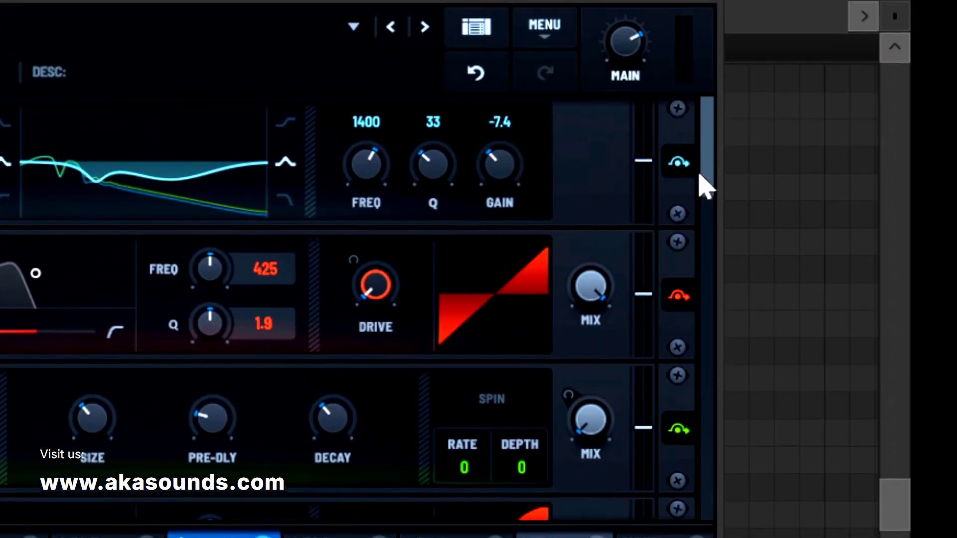
# - Modulate the Utility effect's output level with LFO 4, pulling down the base level and adjusting the modulation amount
pyautogui.moveTo(702, 54); pyautogui.dragTo(730, 449)
pyautogui.moveTo(307, 270); pyautogui.dragTo(723, 217)
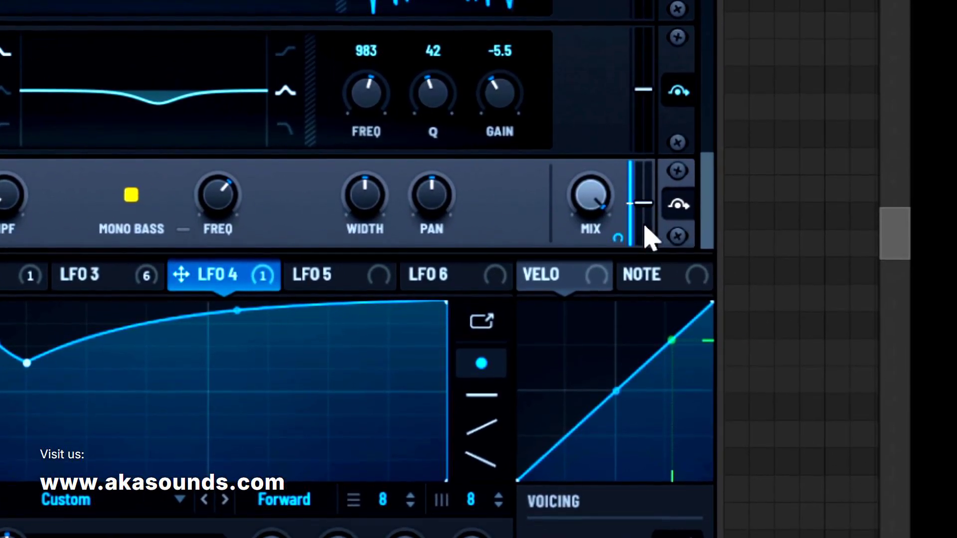
pyautogui.moveTo(632, 215); pyautogui.dragTo(631, 211)
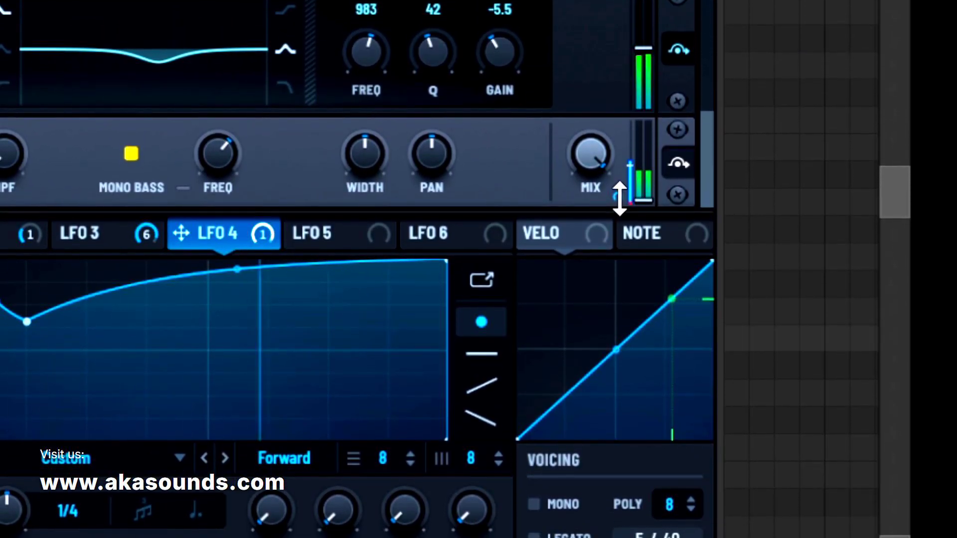
pyautogui.moveTo(618, 198); pyautogui.dragTo(611, 269)
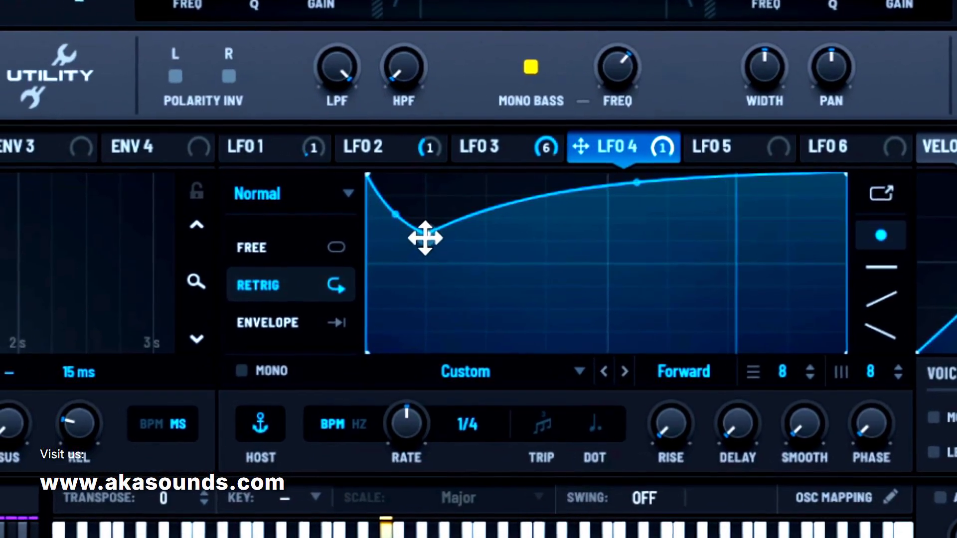
# - Move LFO 4's dip to a quarter of the cycle and try different depths, settling on a shallow one above half level
pyautogui.moveTo(425, 238); pyautogui.dragTo(488, 239)
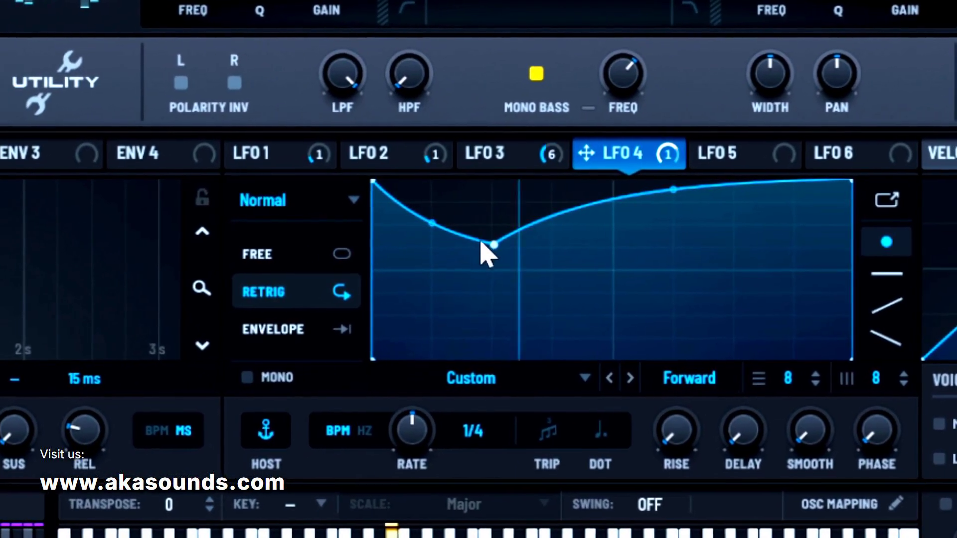
pyautogui.moveTo(493, 244); pyautogui.dragTo(493, 218)
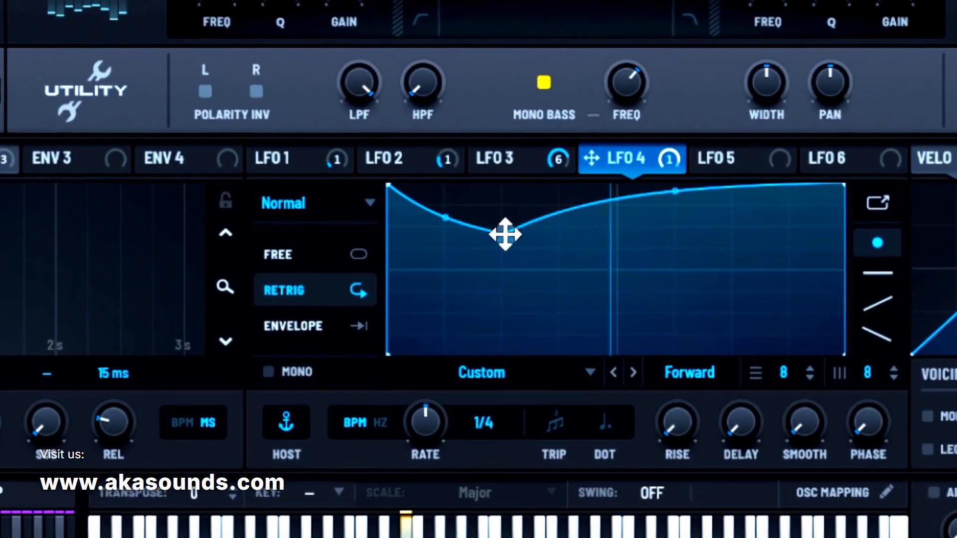
pyautogui.moveTo(478, 229); pyautogui.dragTo(495, 312)
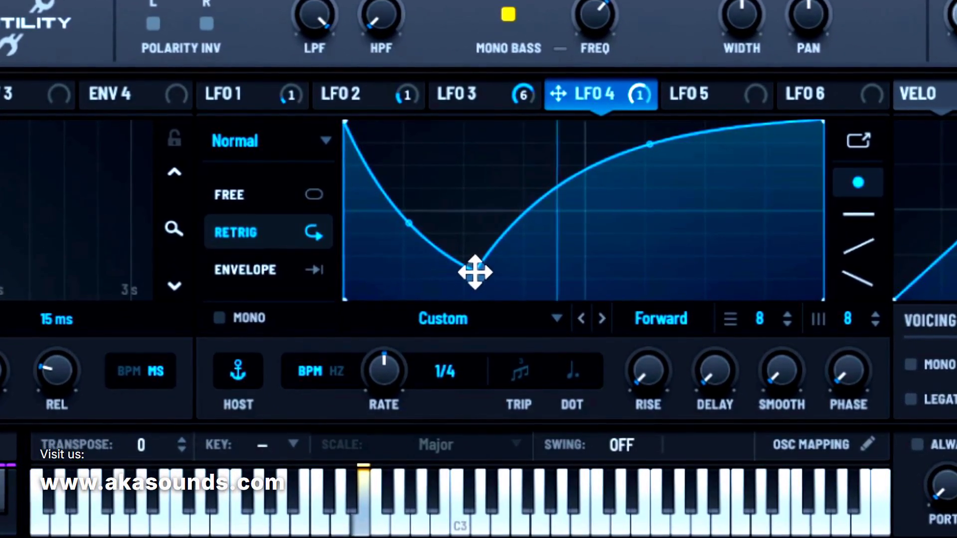
pyautogui.moveTo(475, 272); pyautogui.dragTo(465, 189)
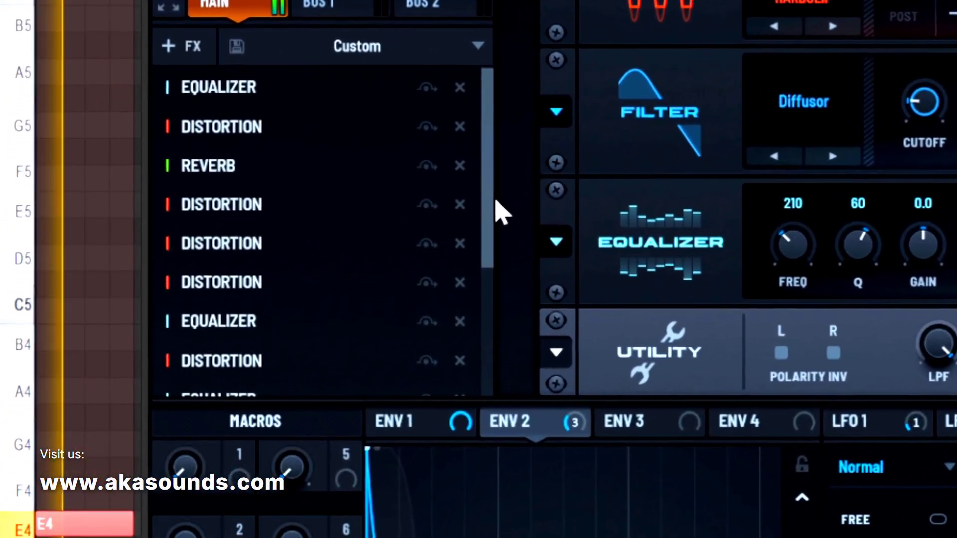
# - Set the compressor after the Utility effect to a -20.5 dB threshold, 4.9 attack and 885.6 release
pyautogui.moveTo(492, 202); pyautogui.dragTo(452, 343)
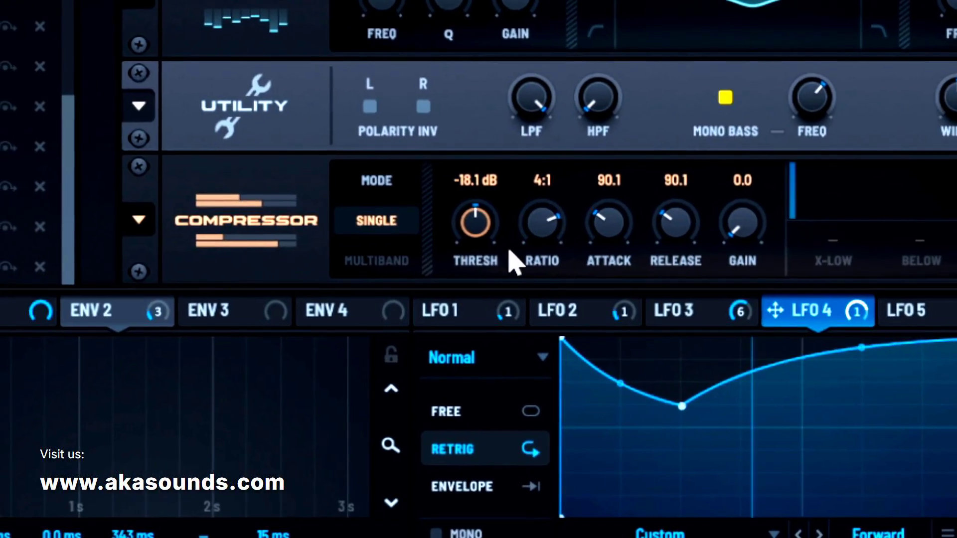
pyautogui.moveTo(474, 209); pyautogui.dragTo(468, 288)
pyautogui.moveTo(488, 165); pyautogui.dragTo(487, 290)
pyautogui.moveTo(507, 214); pyautogui.dragTo(571, 34)
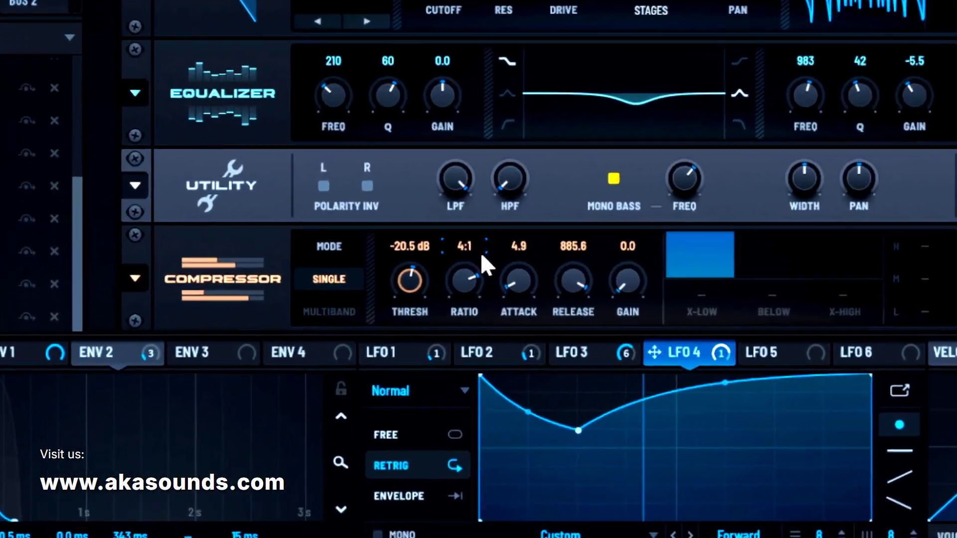
# - Reduce the single-band compressor's ratio to 1.1:1 and set its gain to 3.8
pyautogui.moveTo(375, 211); pyautogui.dragTo(378, 255)
pyautogui.moveTo(444, 269); pyautogui.dragTo(450, 342)
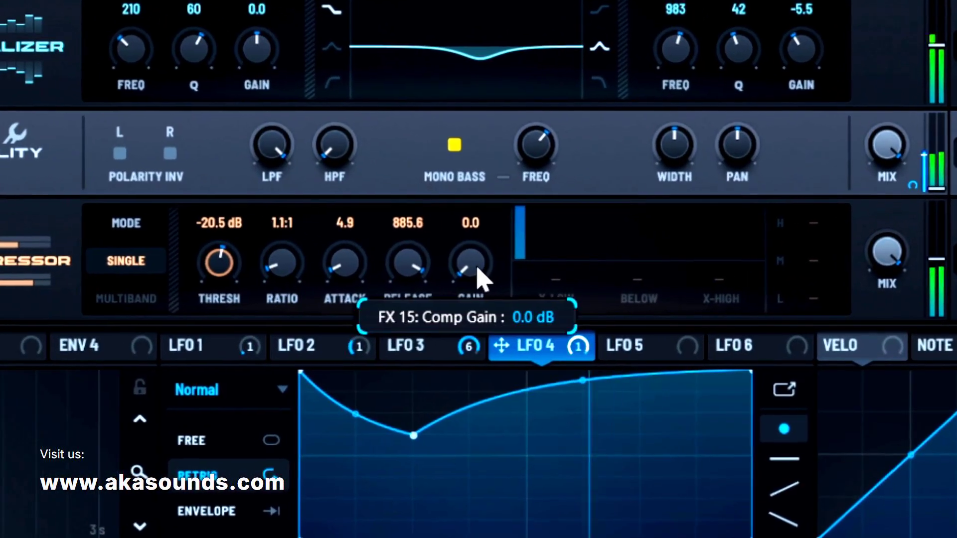
pyautogui.moveTo(573, 170); pyautogui.dragTo(596, 129)
pyautogui.moveTo(587, 239); pyautogui.dragTo(587, 253)
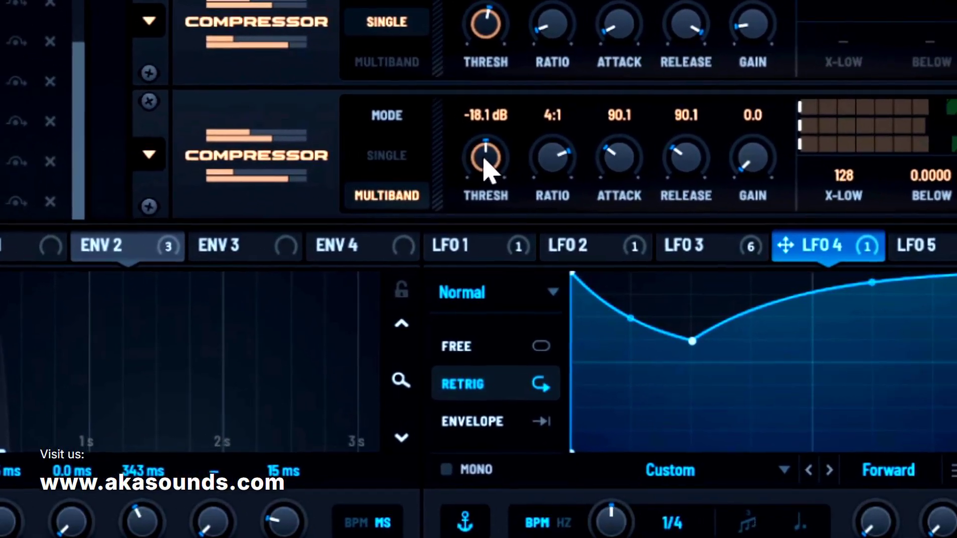
# - Set the multiband compressor's threshold to 0.0 dB and lower its high band gain to -11.2
pyautogui.moveTo(484, 160); pyautogui.dragTo(549, 327)
pyautogui.press('space')
pyautogui.moveTo(942, 172); pyautogui.dragTo(950, 57)
pyautogui.moveTo(421, 212); pyautogui.dragTo(420, 233)
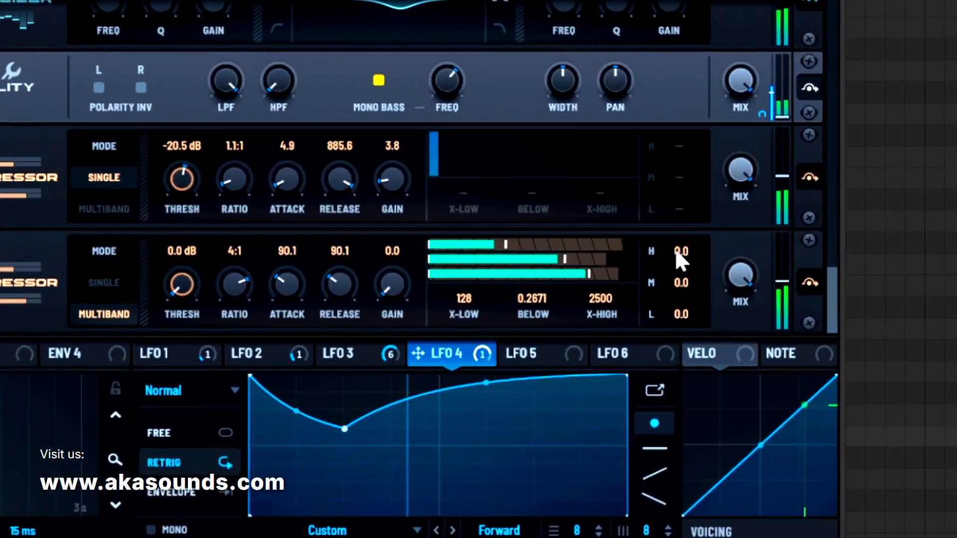
pyautogui.moveTo(559, 264); pyautogui.dragTo(553, 350)
pyautogui.moveTo(518, 299)
pyautogui.mouseDown()
pyautogui.moveTo(528, 270)
pyautogui.moveTo(528, 288)
pyautogui.mouseUp()
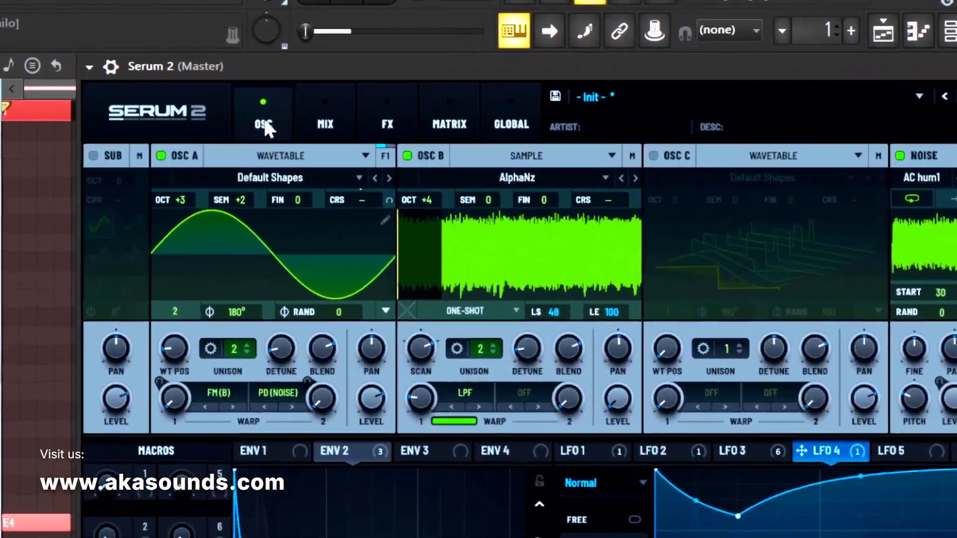
# - Expand the effects rack and raise the drive of the Tube distortion at the chain's end to about 79%
pyautogui.click(387, 124)
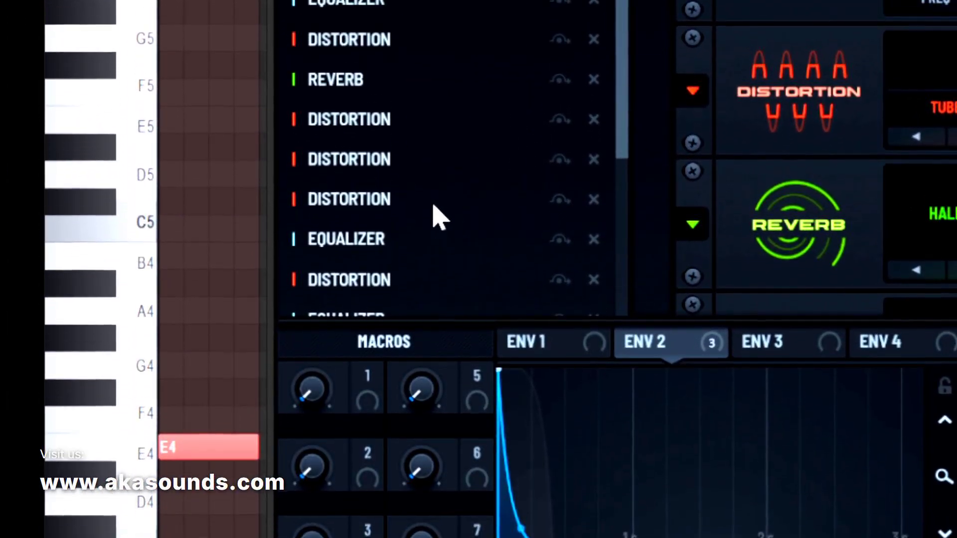
pyautogui.scroll(-5, 428, 212)
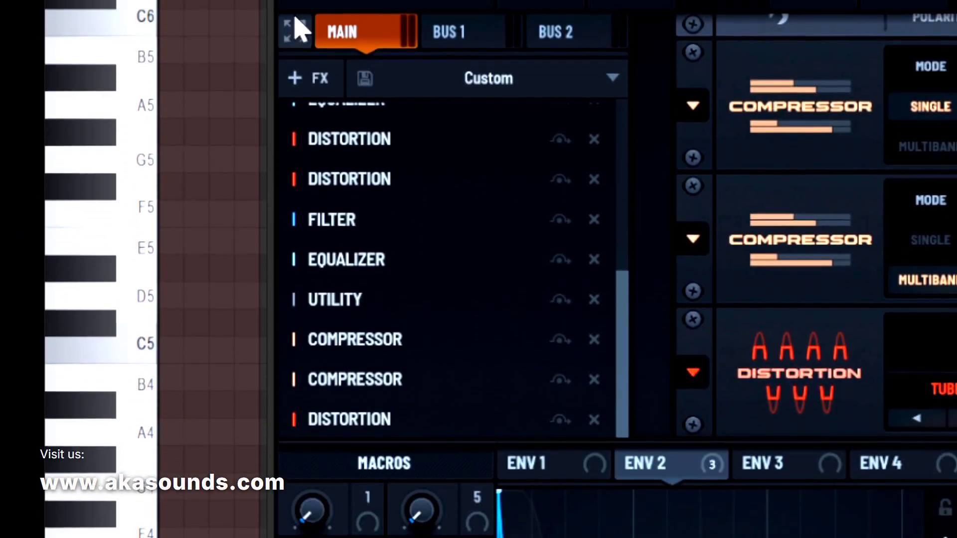
pyautogui.click(293, 26)
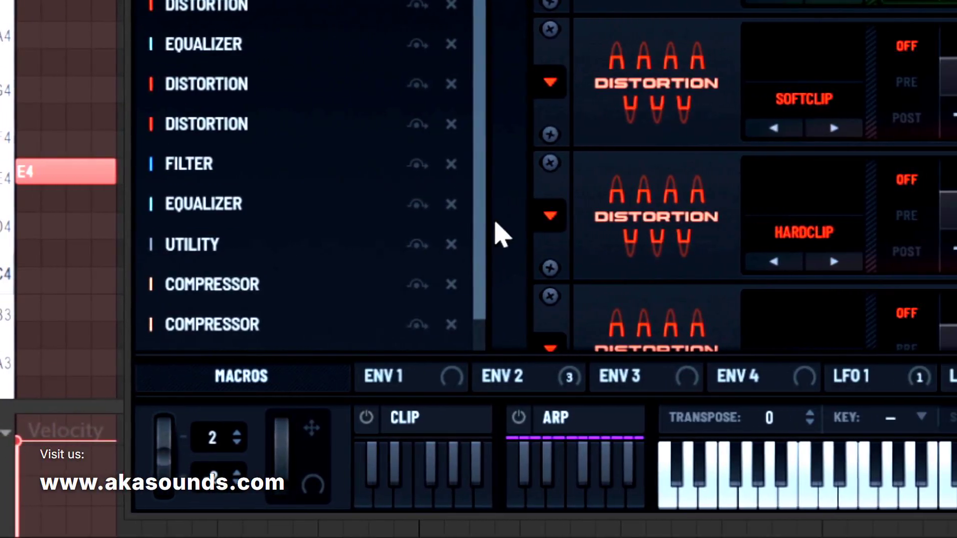
pyautogui.scroll(-1, 510, 329)
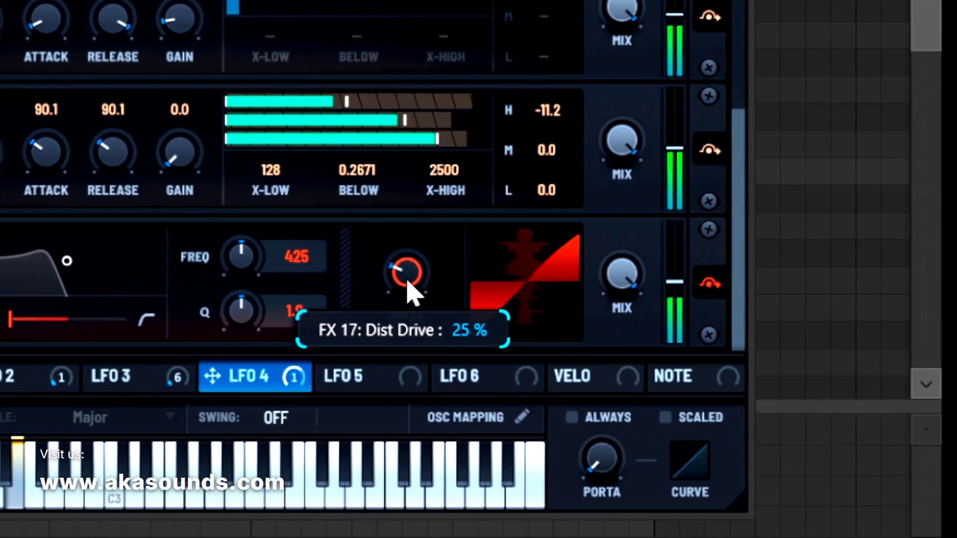
pyautogui.moveTo(586, 277); pyautogui.dragTo(625, 114)
pyautogui.moveTo(468, 205); pyautogui.dragTo(449, 232)
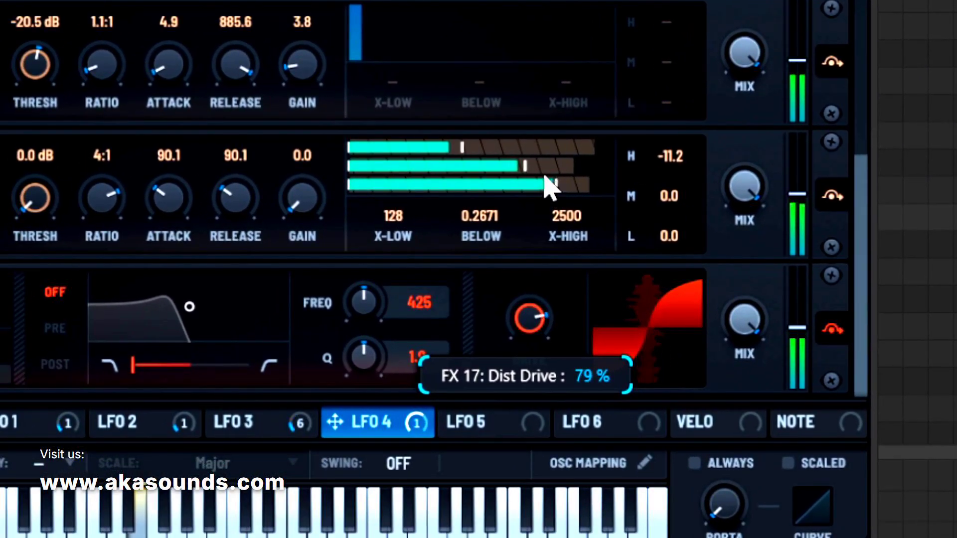
# - Try higher drive amounts on the Tube distortion at the end of the effects chain, settling at about 88%
pyautogui.moveTo(544, 175); pyautogui.dragTo(552, 180)
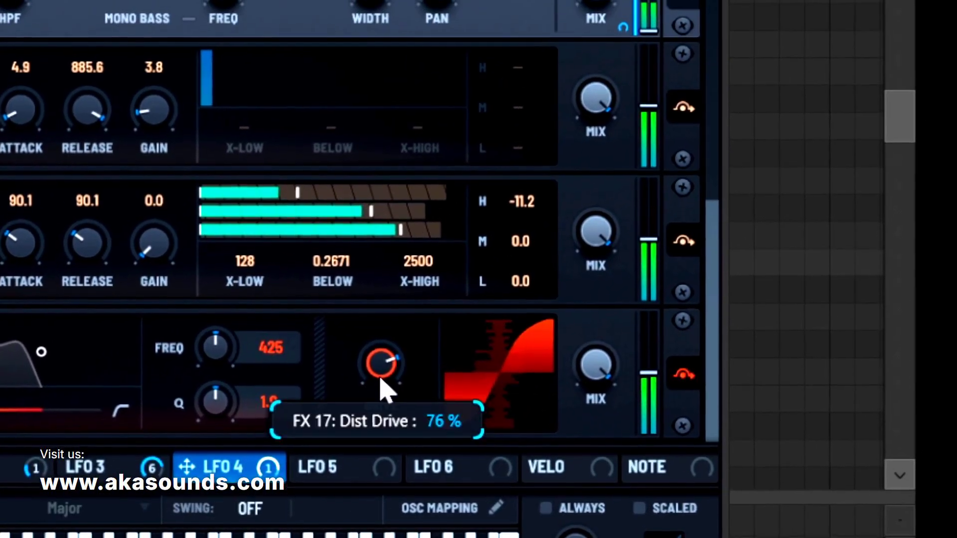
pyautogui.moveTo(738, 302); pyautogui.dragTo(895, 0)
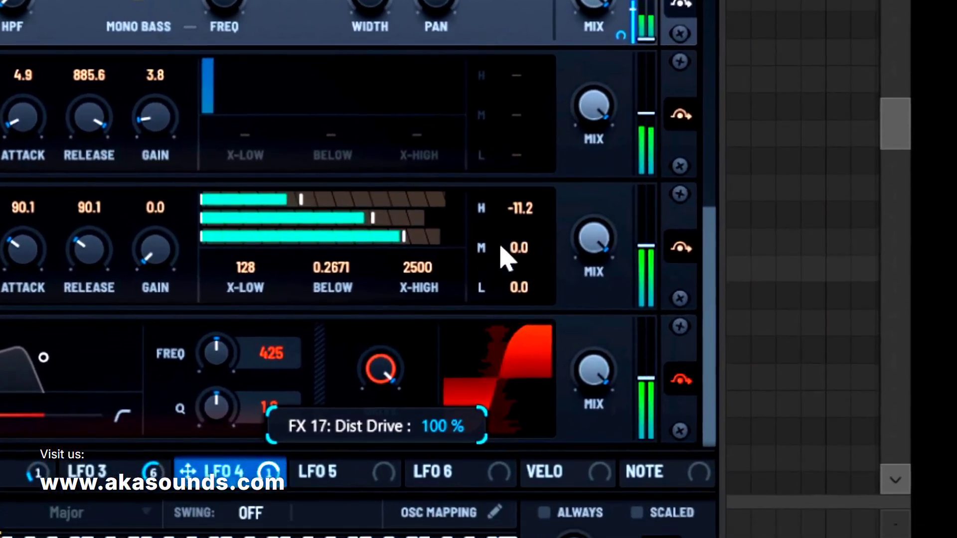
pyautogui.moveTo(381, 371); pyautogui.dragTo(393, 436)
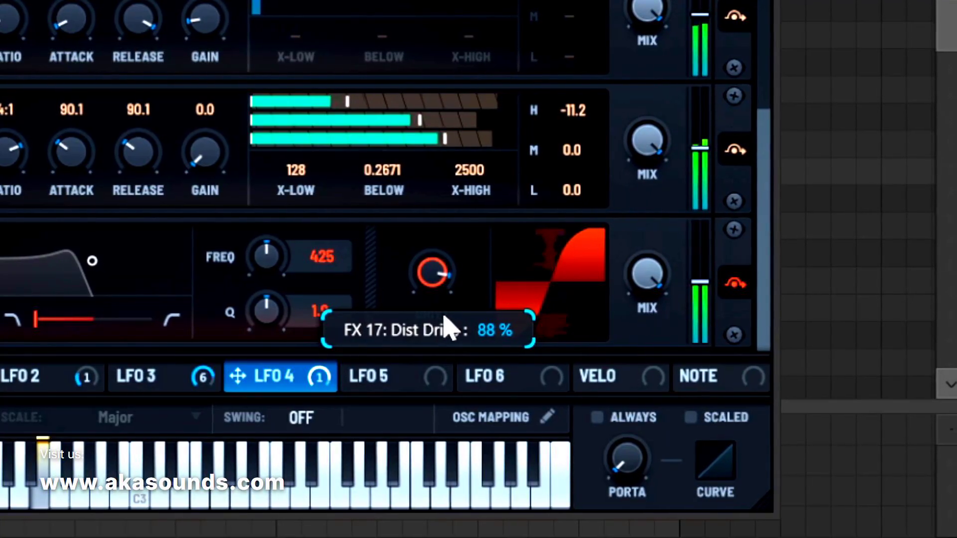
pyautogui.moveTo(445, 324)
pyautogui.mouseDown()
pyautogui.moveTo(438, 284)
pyautogui.moveTo(446, 308)
pyautogui.mouseUp()
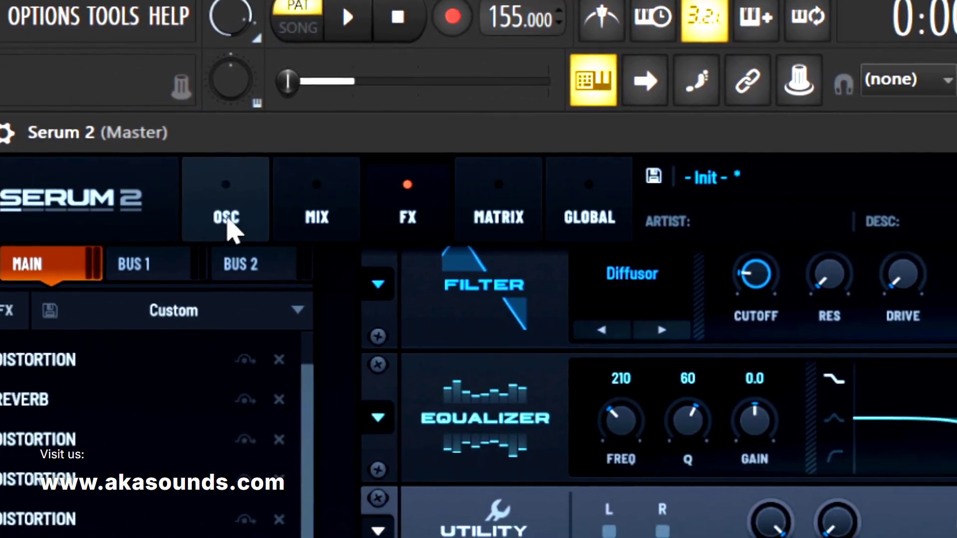
# - Return to the oscillators, move oscillator B's sample start point further into the waveform and set the noise start to 56
pyautogui.click(68, 233)
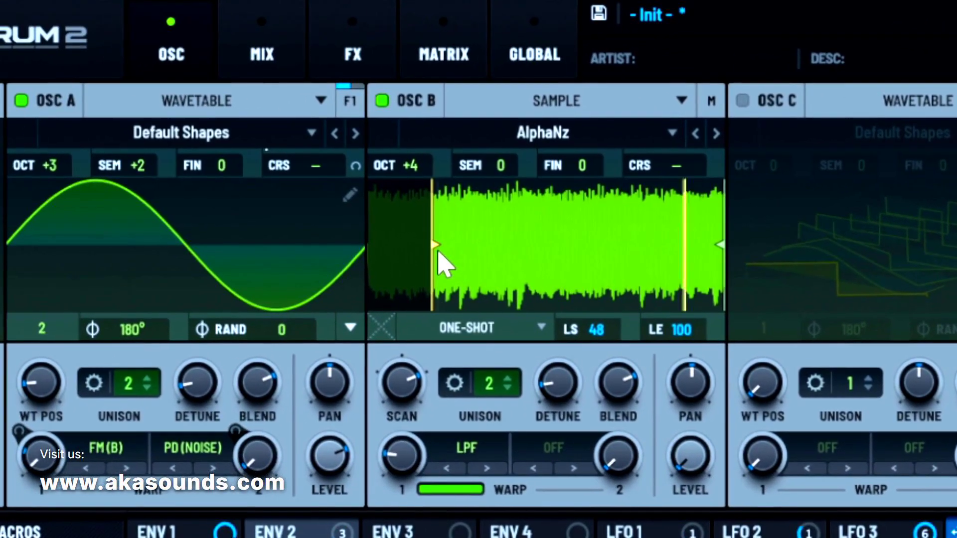
pyautogui.moveTo(437, 251); pyautogui.dragTo(489, 250)
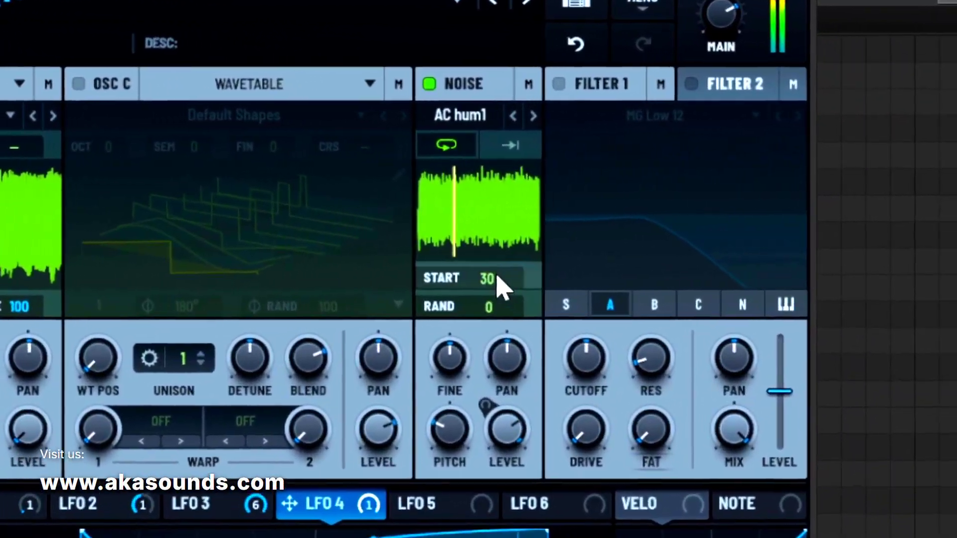
pyautogui.moveTo(496, 285); pyautogui.dragTo(505, 232)
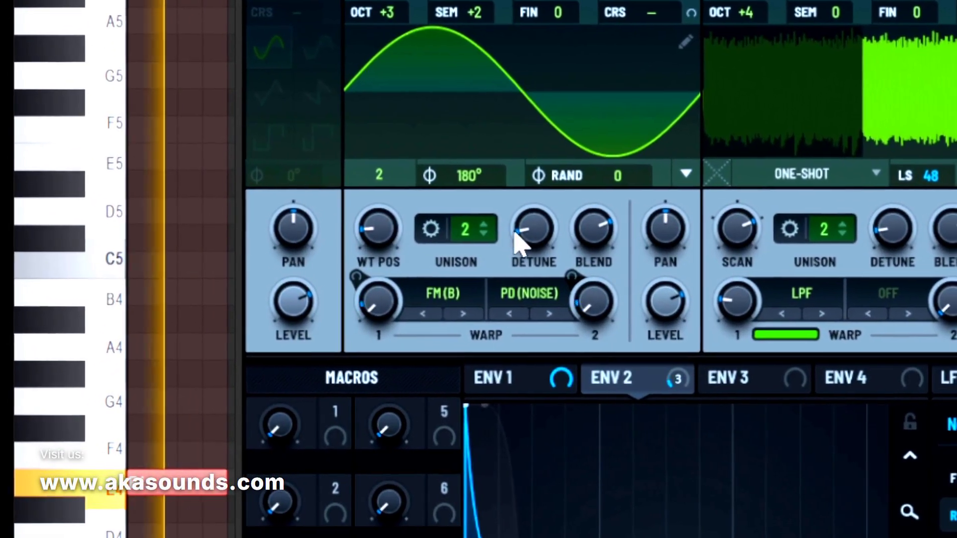
# - Try different unison detune amounts on oscillators A and B, going up to 1.00 on B
pyautogui.moveTo(541, 238); pyautogui.dragTo(502, 244)
pyautogui.moveTo(391, 264); pyautogui.dragTo(392, 274)
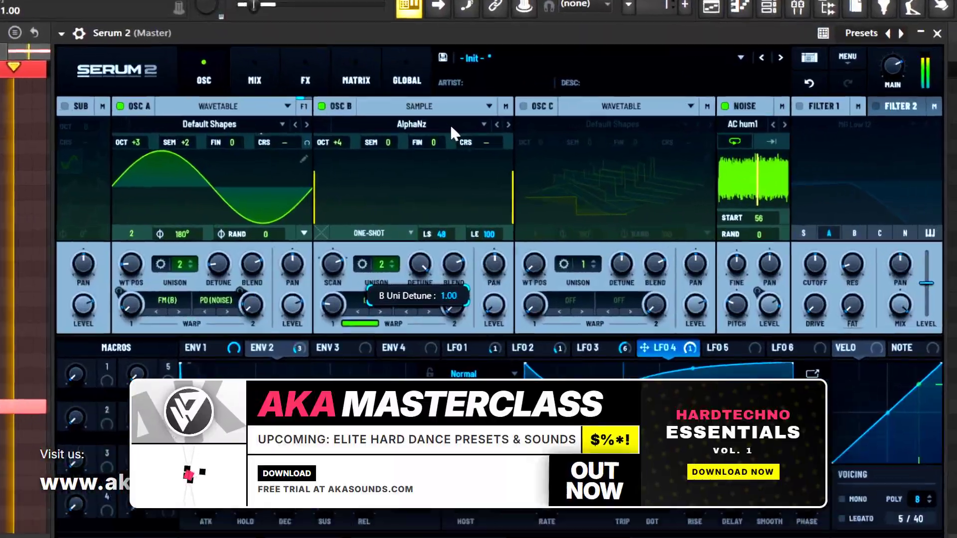
pyautogui.moveTo(463, 380); pyautogui.dragTo(462, 376)
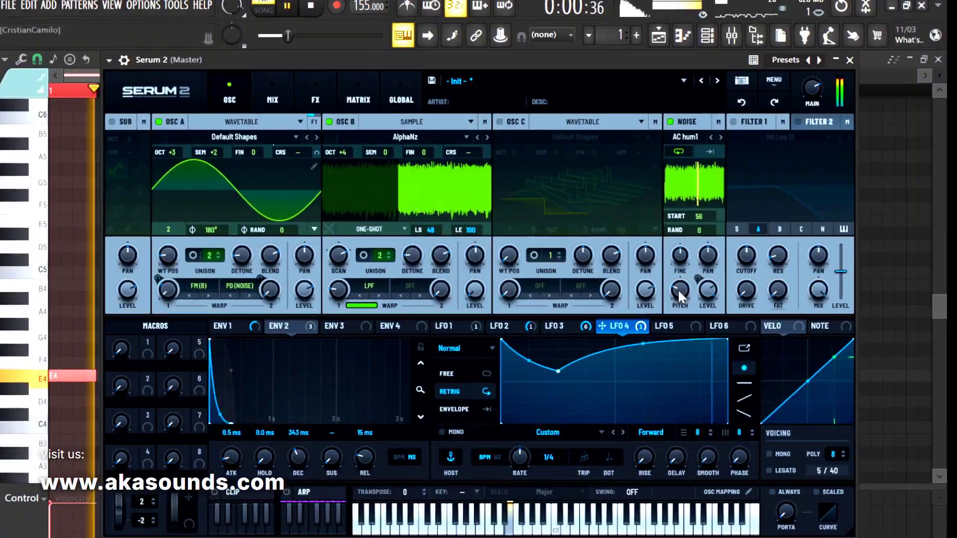
# - Adjust the pitch of the AC hum1 noise oscillator
pyautogui.moveTo(511, 247); pyautogui.dragTo(510, 217)
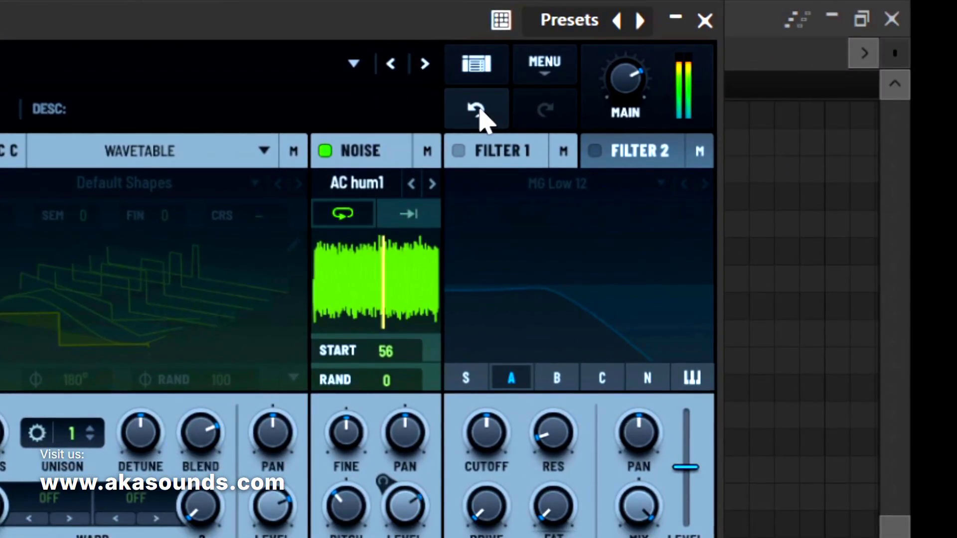
pyautogui.moveTo(346, 505); pyautogui.dragTo(360, 525)
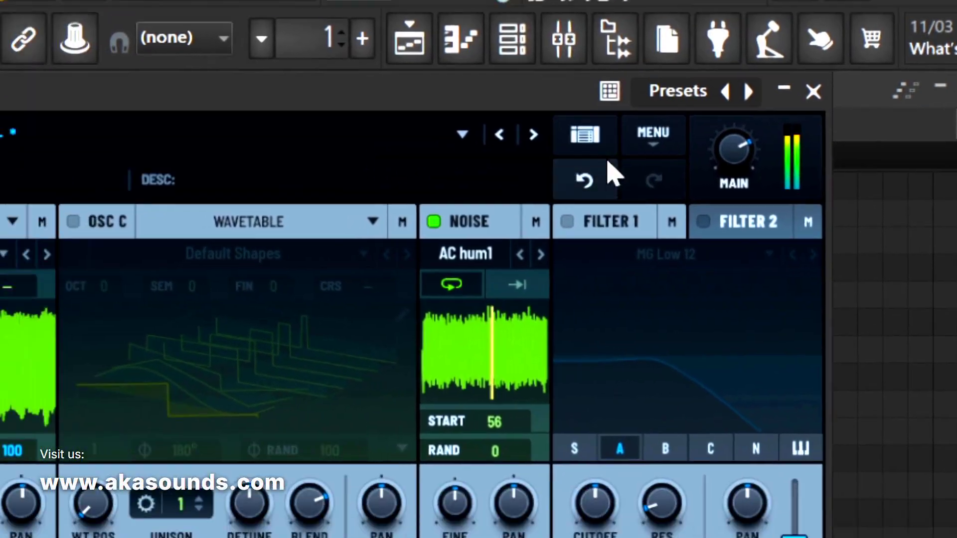
pyautogui.click(494, 69)
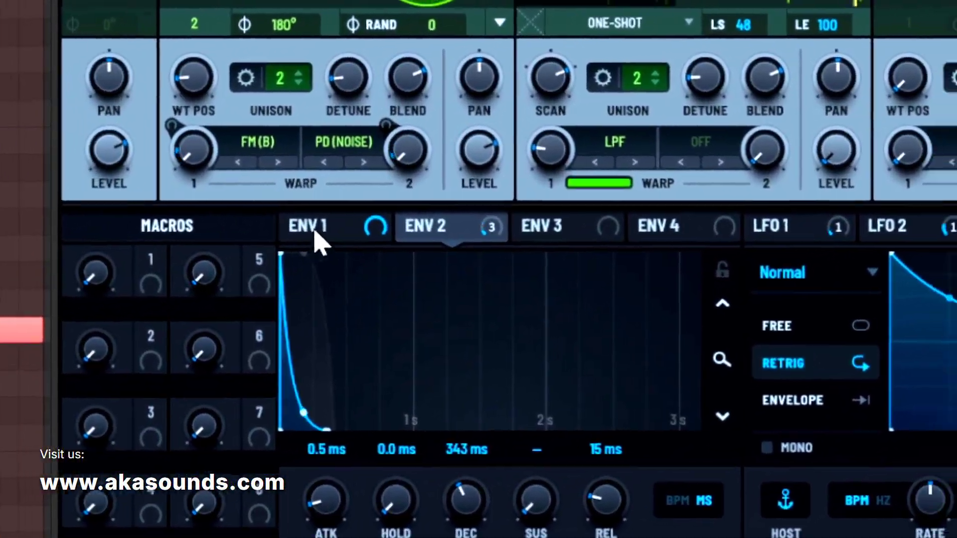
# - Open Envelope 1
pyautogui.click(315, 234)
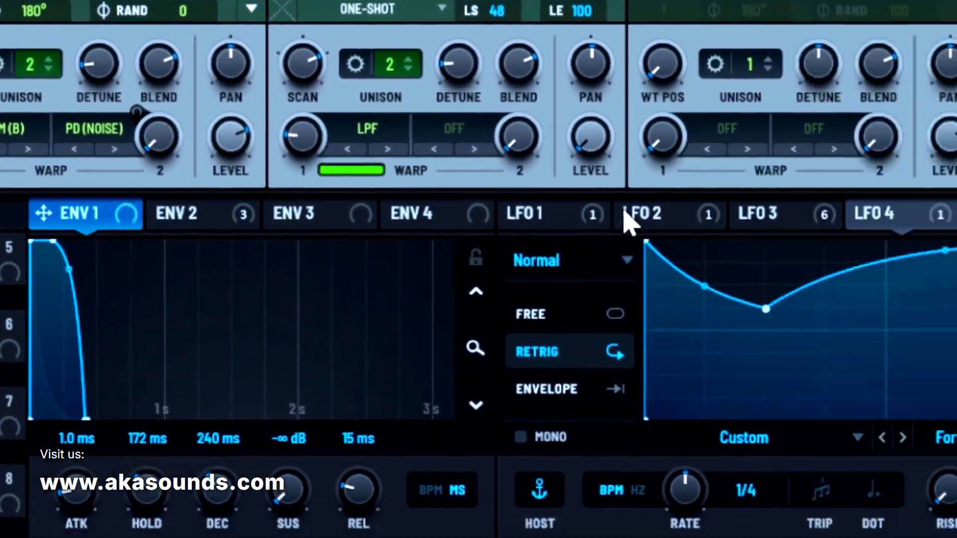